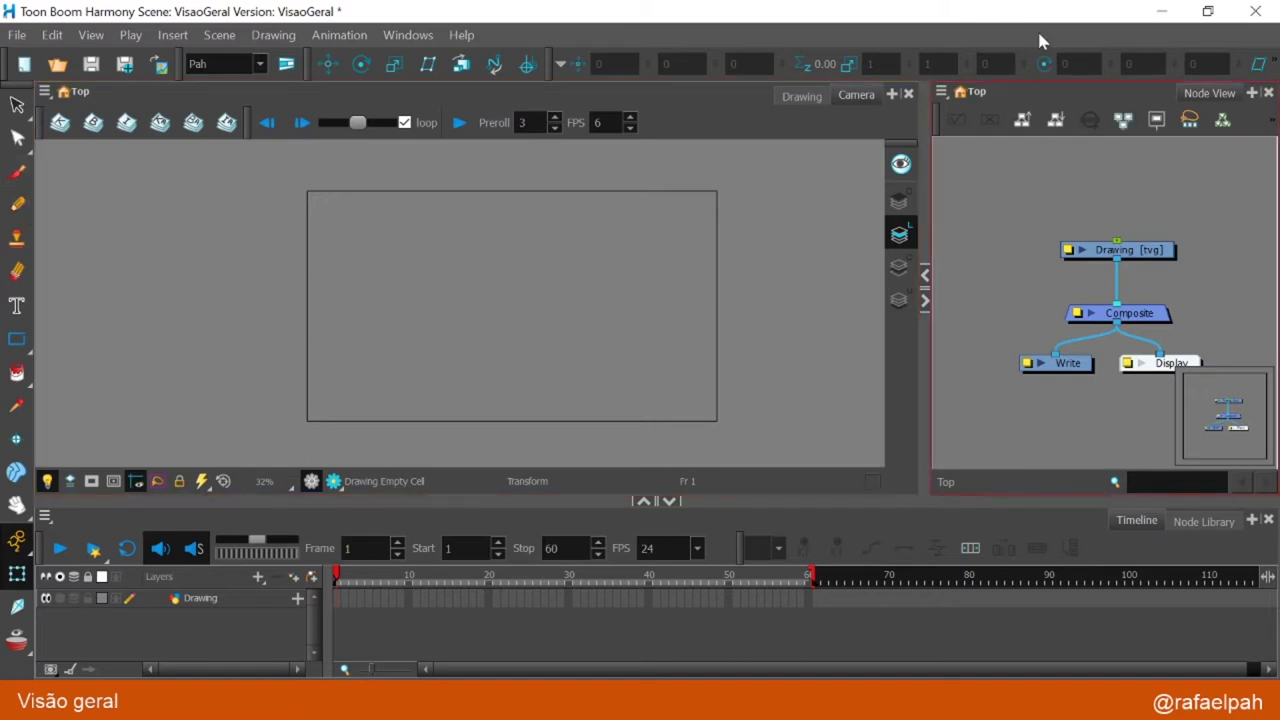
- With the Brush, sketch a large zigzag, two round eyes with filled pupils, a nose line and long curved strokes across the camera frame
{"action": "left_click", "coordinate": [18, 174]}
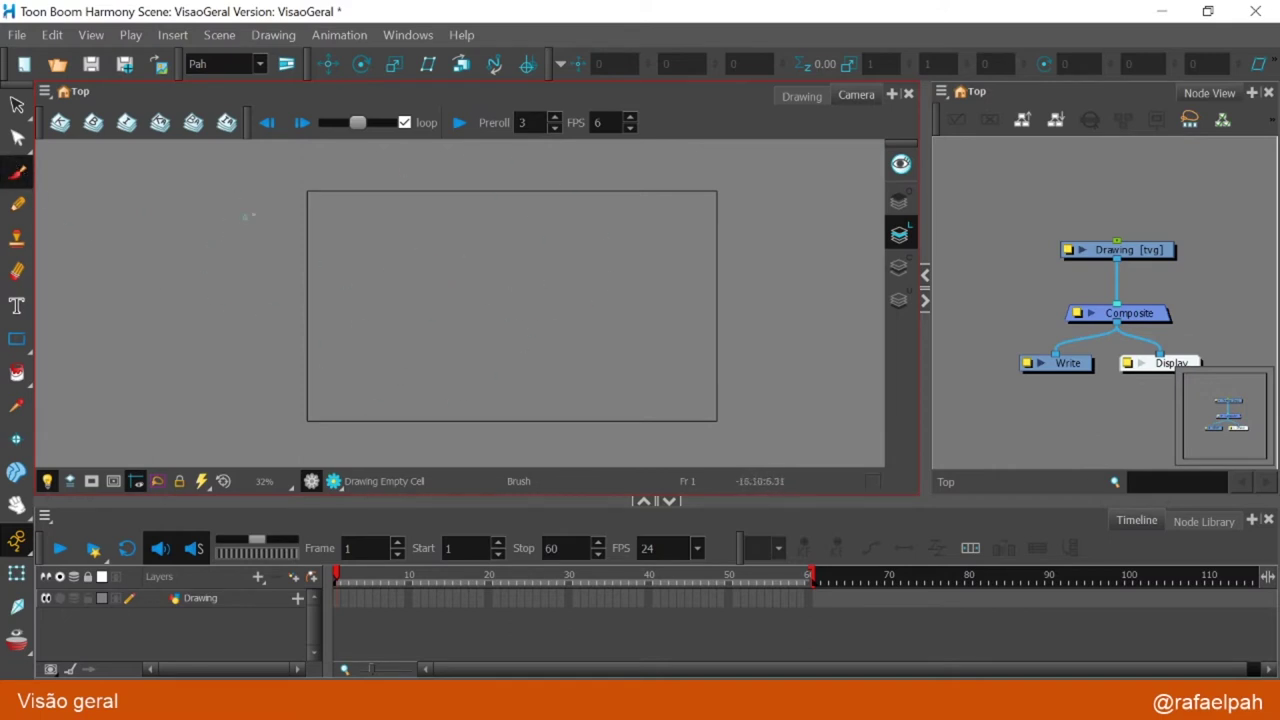
{"action": "mouse_move", "coordinate": [252, 226]}
{"action": "left_mouse_down"}
{"action": "mouse_move", "coordinate": [426, 234]}
{"action": "mouse_move", "coordinate": [602, 354]}
{"action": "left_mouse_up"}
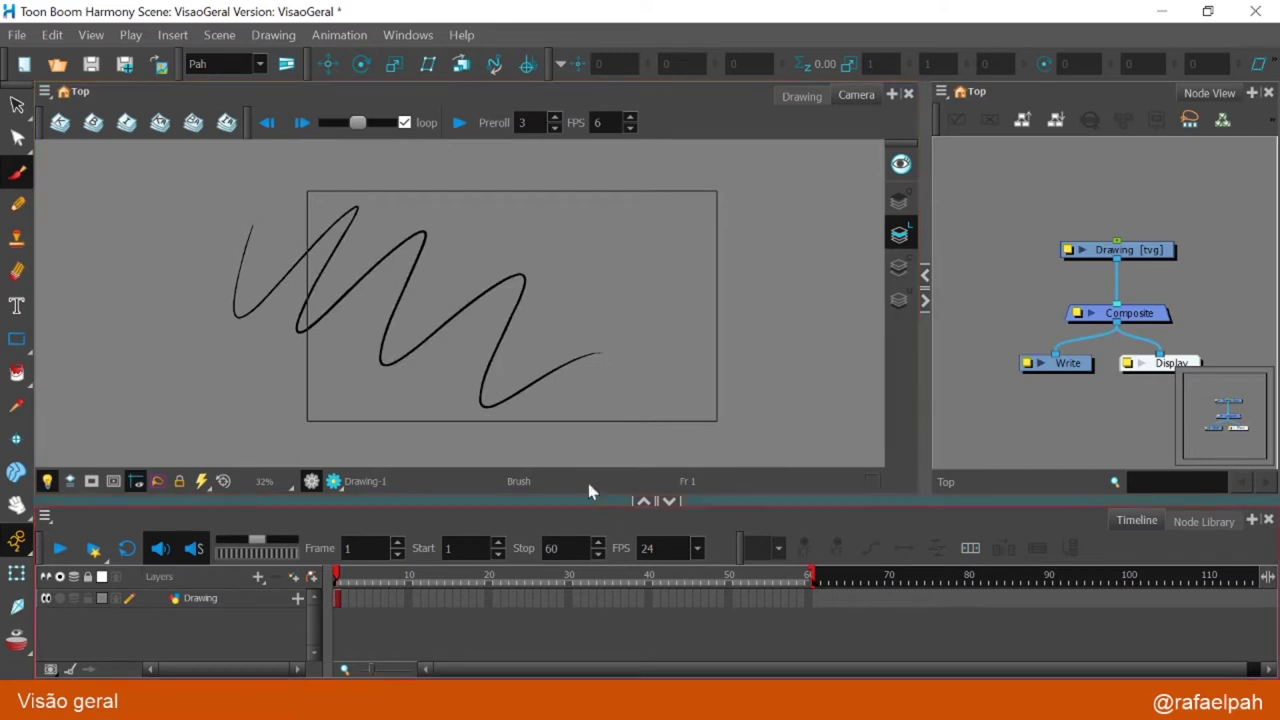
{"action": "mouse_move", "coordinate": [556, 252]}
{"action": "left_mouse_down"}
{"action": "mouse_move", "coordinate": [568, 222]}
{"action": "mouse_move", "coordinate": [548, 250]}
{"action": "left_mouse_up"}
{"action": "mouse_move", "coordinate": [597, 209]}
{"action": "left_mouse_down"}
{"action": "mouse_move", "coordinate": [639, 240]}
{"action": "mouse_move", "coordinate": [612, 210]}
{"action": "left_mouse_up"}
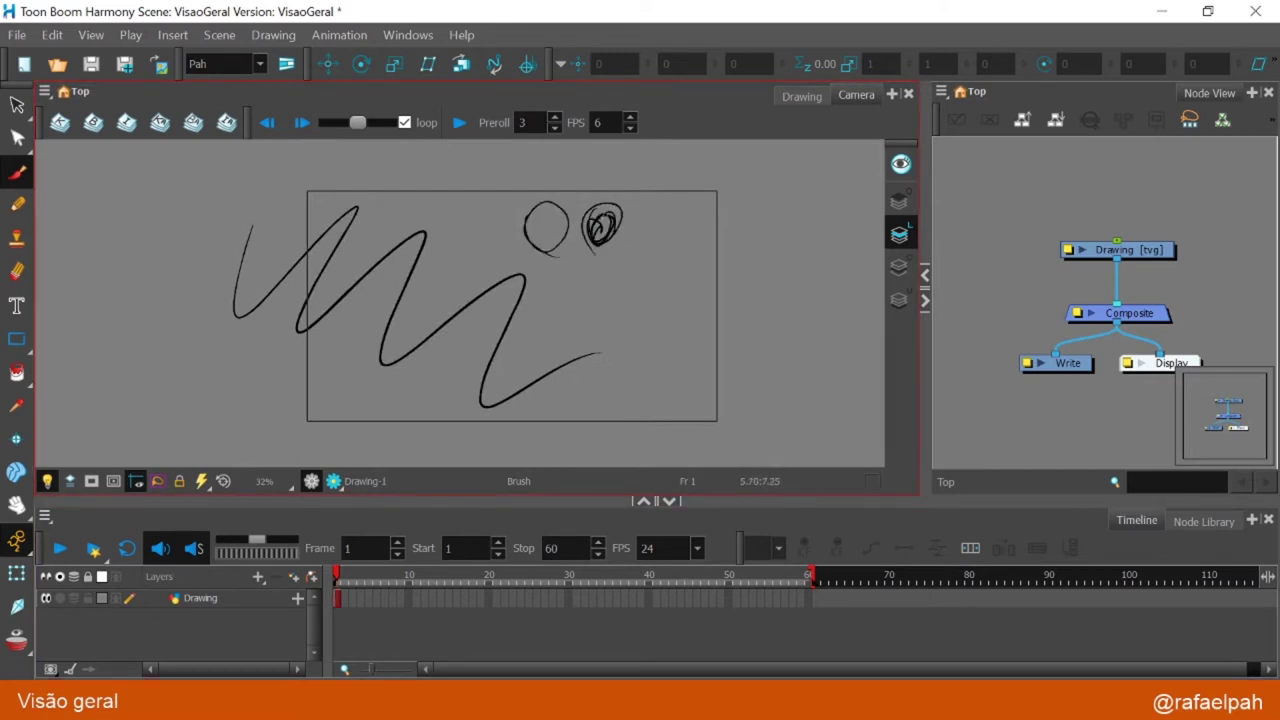
{"action": "mouse_move", "coordinate": [528, 226]}
{"action": "left_mouse_down"}
{"action": "mouse_move", "coordinate": [540, 244]}
{"action": "mouse_move", "coordinate": [548, 230]}
{"action": "mouse_move", "coordinate": [600, 230]}
{"action": "left_mouse_up"}
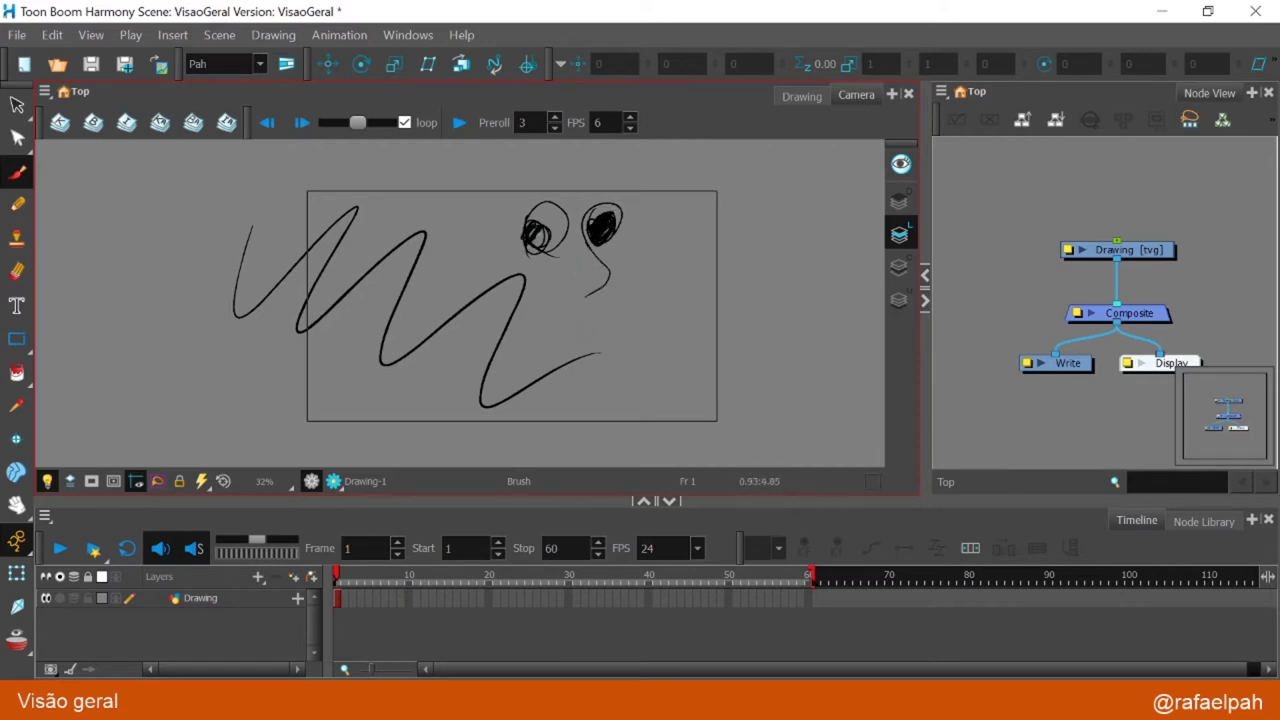
{"action": "left_click_drag", "start_coordinate": [540, 230], "coordinate": [528, 252]}
{"action": "left_click_drag", "start_coordinate": [671, 251], "coordinate": [694, 368]}
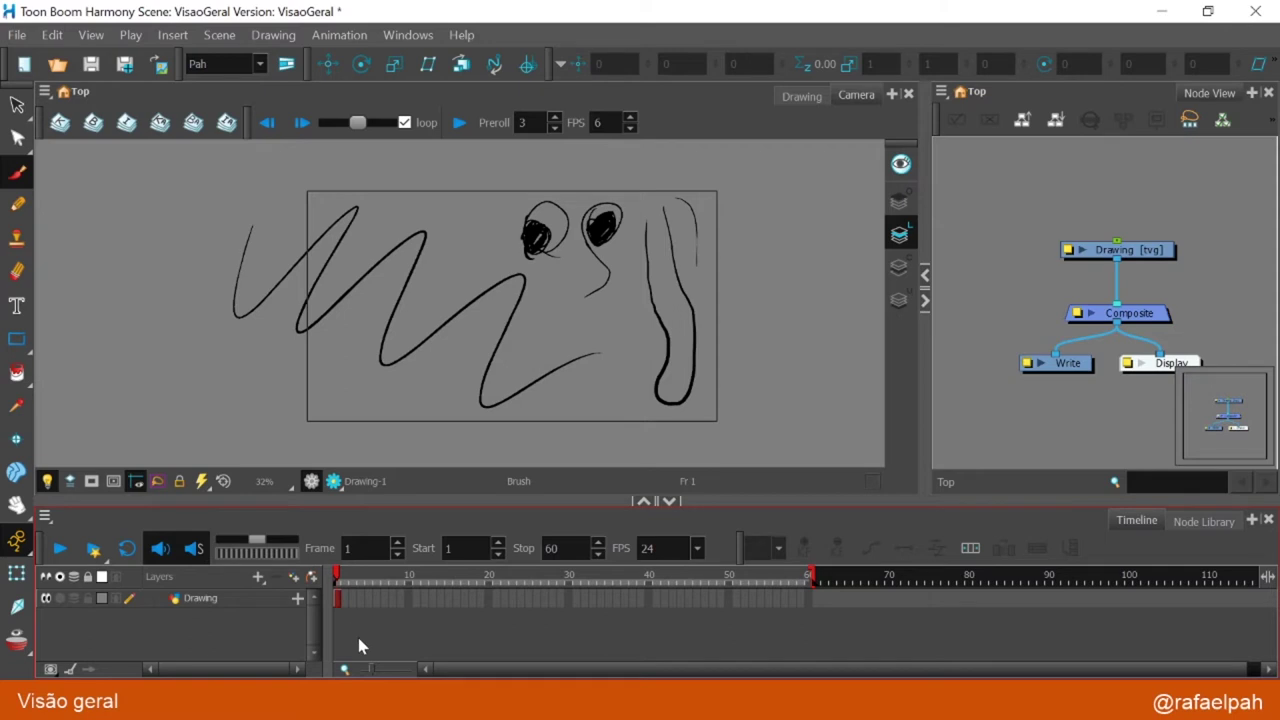
- Undo all brush strokes on frame 1 until the drawing is empty
{"action": "left_click", "coordinate": [344, 600]}
{"action": "scroll", "coordinate": [344, 600], "scroll_direction": "up", "scroll_amount": 2}
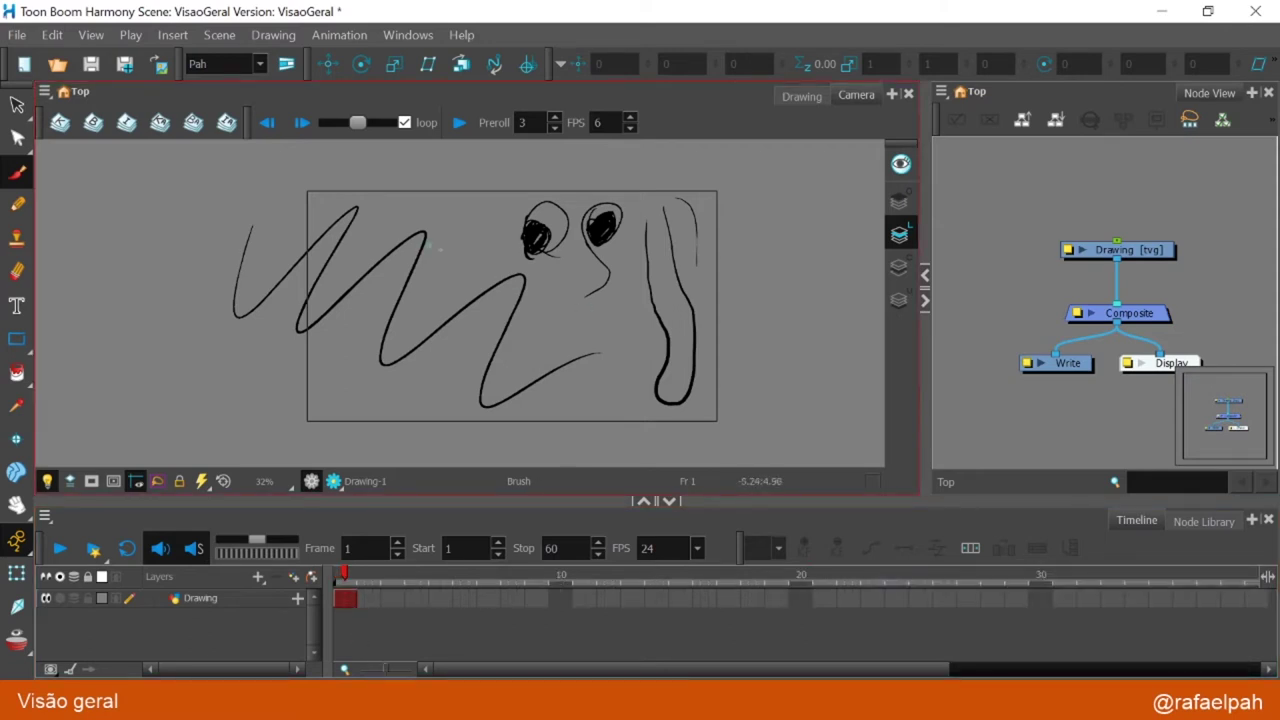
{"action": "key", "text": "ctrl+z"}
{"action": "key", "text": "ctrl+z"}
{"action": "key", "text": "ctrl+z"}
{"action": "key", "text": "ctrl+z"}
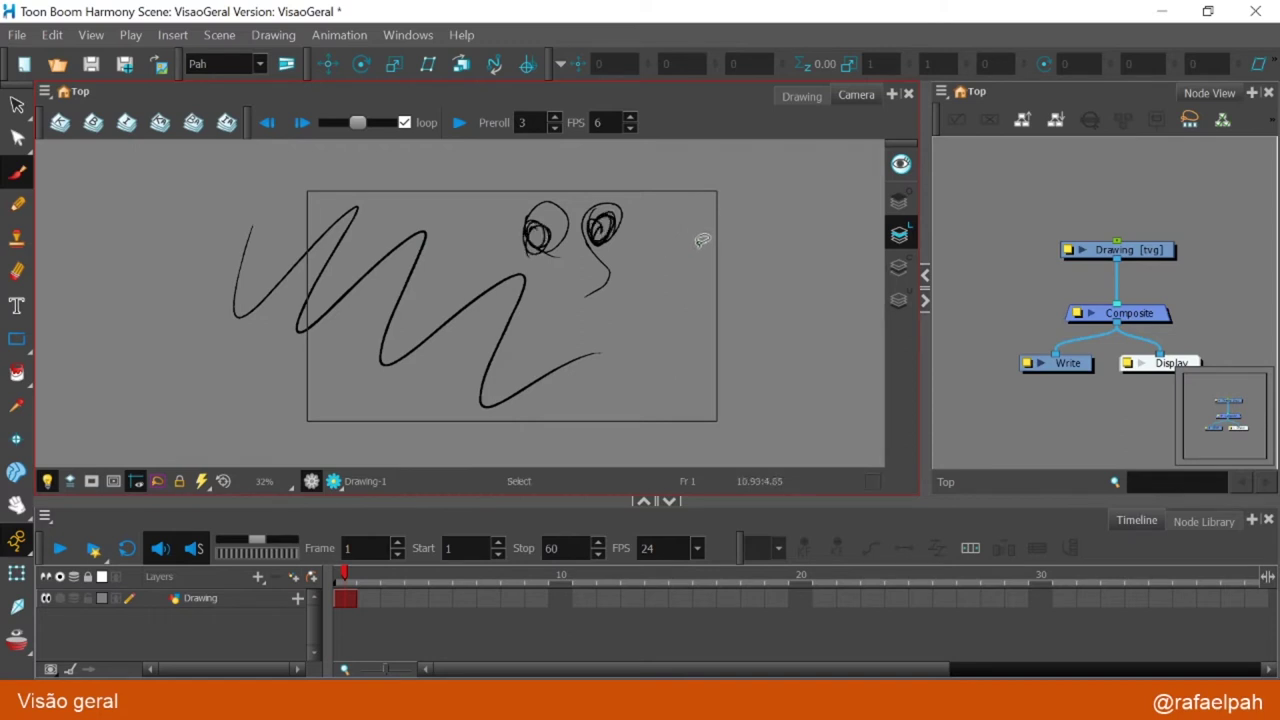
{"action": "key", "text": "ctrl+z"}
{"action": "key", "text": "ctrl+z"}
{"action": "key", "text": "ctrl+z"}
{"action": "key", "text": "ctrl+z"}
{"action": "key", "text": "ctrl+z"}
{"action": "key", "text": "ctrl+z"}
{"action": "key", "text": "ctrl+z"}
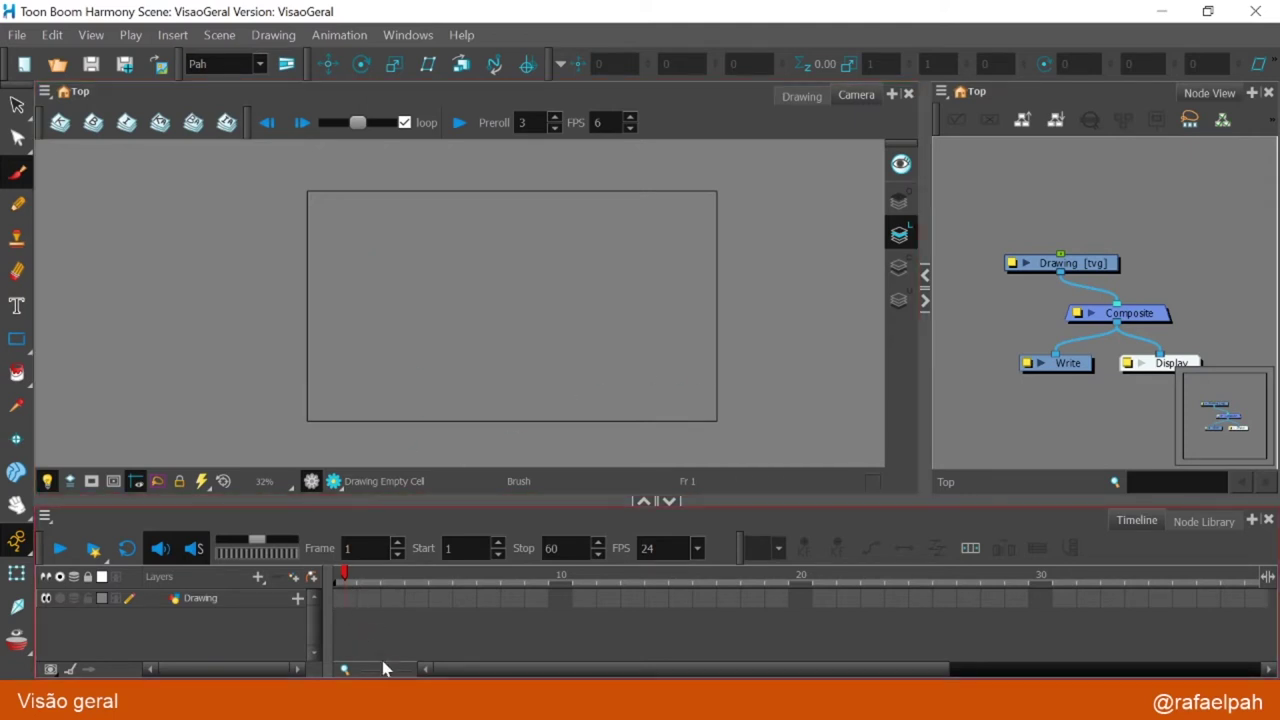
- Brush a diagonal zigzag stroke inside the camera frame and select the Drawing layer's cell at frame 1
{"action": "mouse_move", "coordinate": [444, 208]}
{"action": "left_mouse_down"}
{"action": "mouse_move", "coordinate": [448, 330]}
{"action": "mouse_move", "coordinate": [558, 396]}
{"action": "left_mouse_up"}
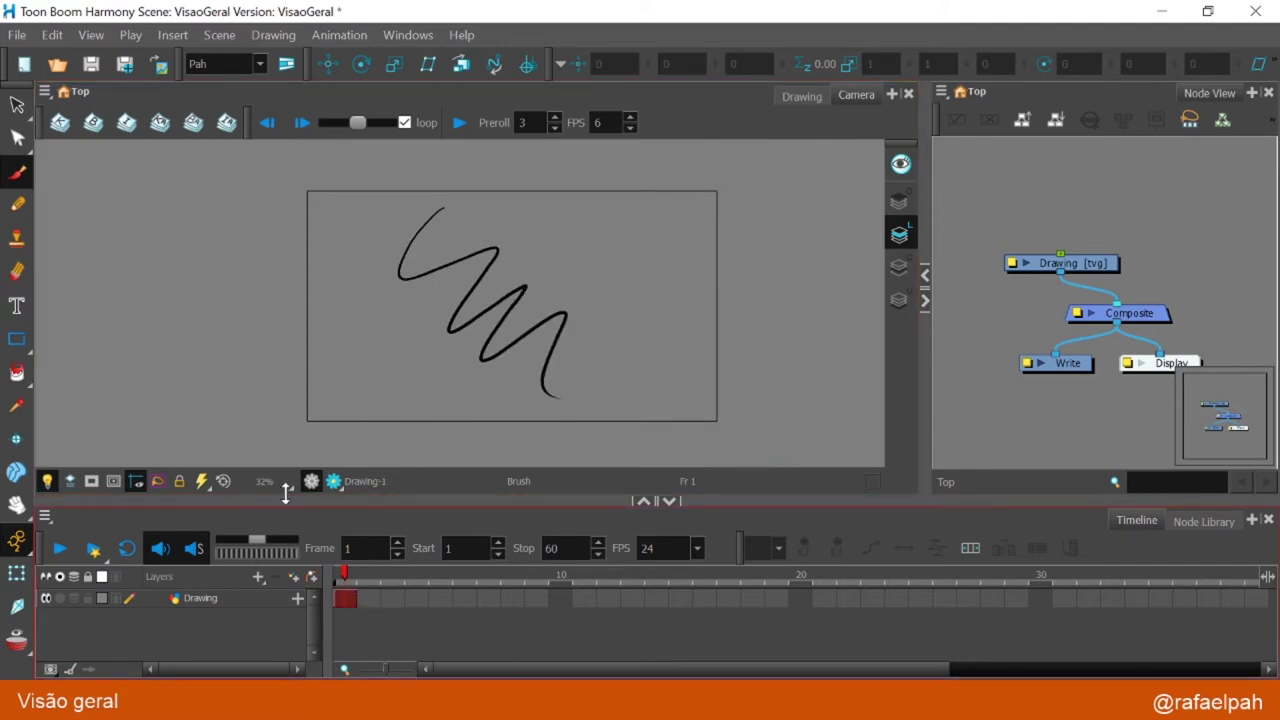
{"action": "left_click", "coordinate": [17, 104]}
{"action": "left_click", "coordinate": [376, 641]}
{"action": "key", "text": "alt+b"}
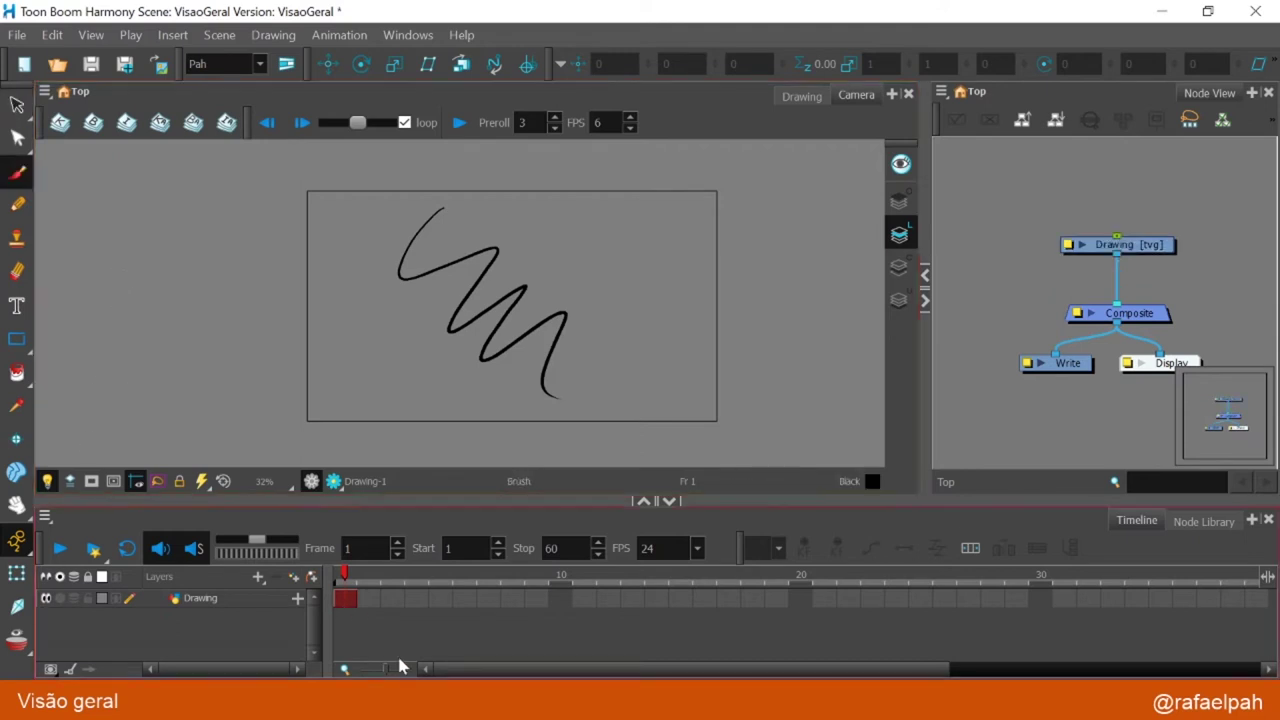
{"action": "left_click", "coordinate": [343, 600]}
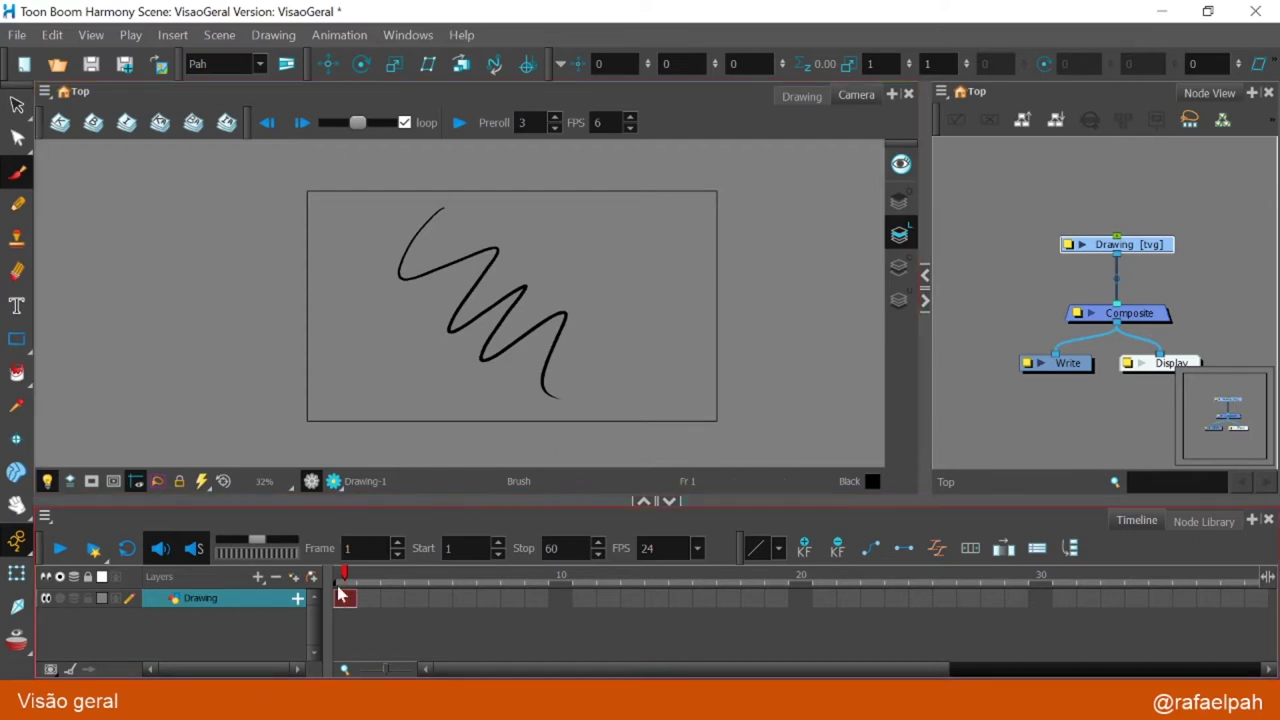
- Collapse the timeline area, add a Tool Properties view beside the Node View and widen it slightly
{"action": "left_click", "coordinate": [668, 501]}
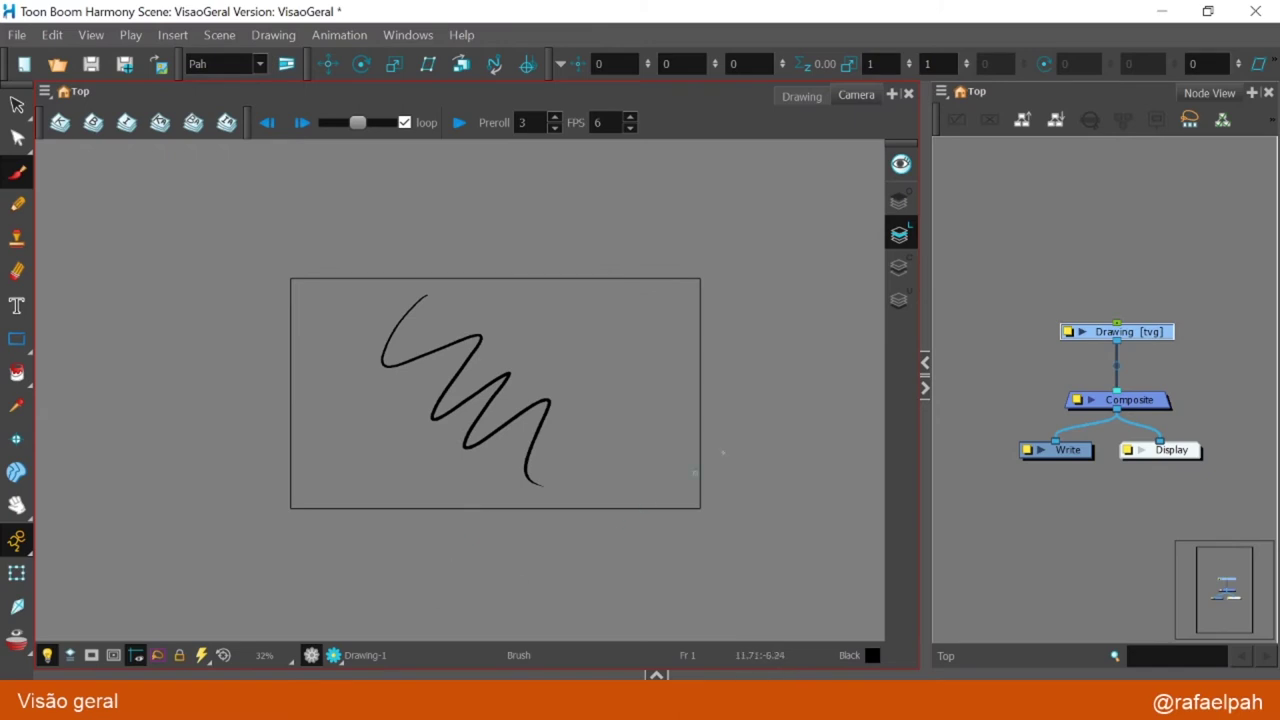
{"action": "left_click", "coordinate": [1252, 93]}
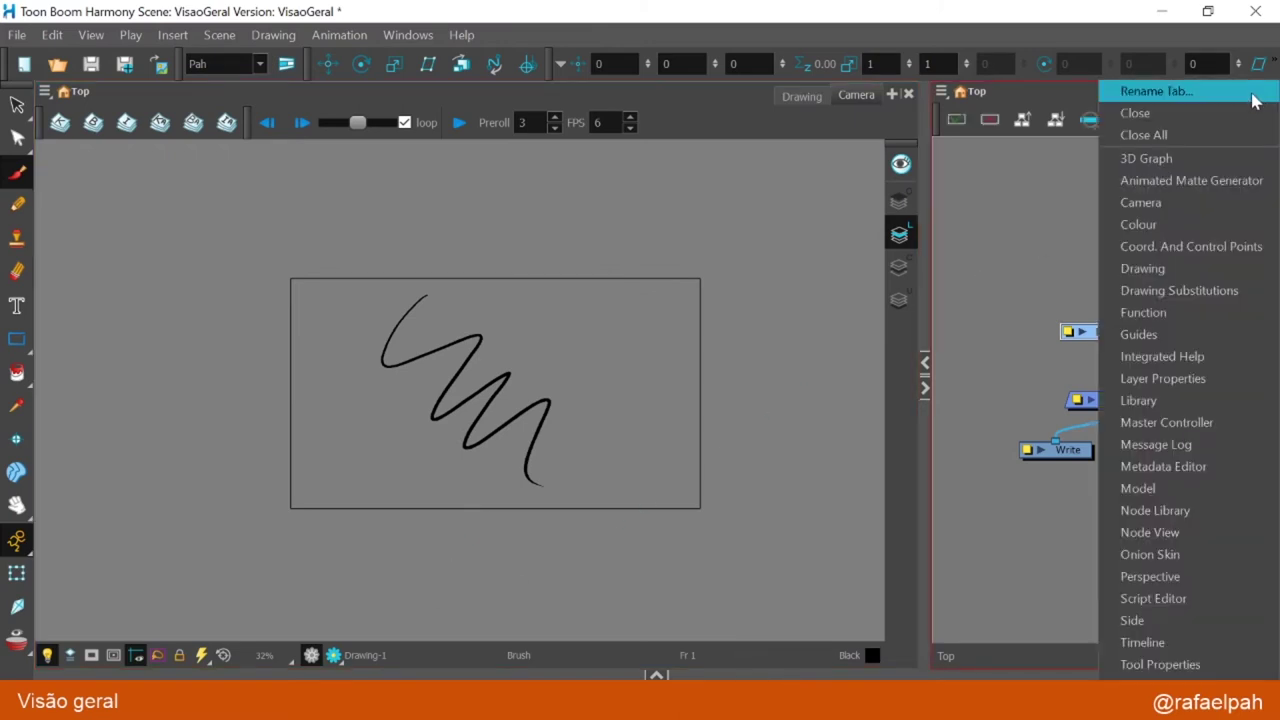
{"action": "left_click", "coordinate": [1220, 668]}
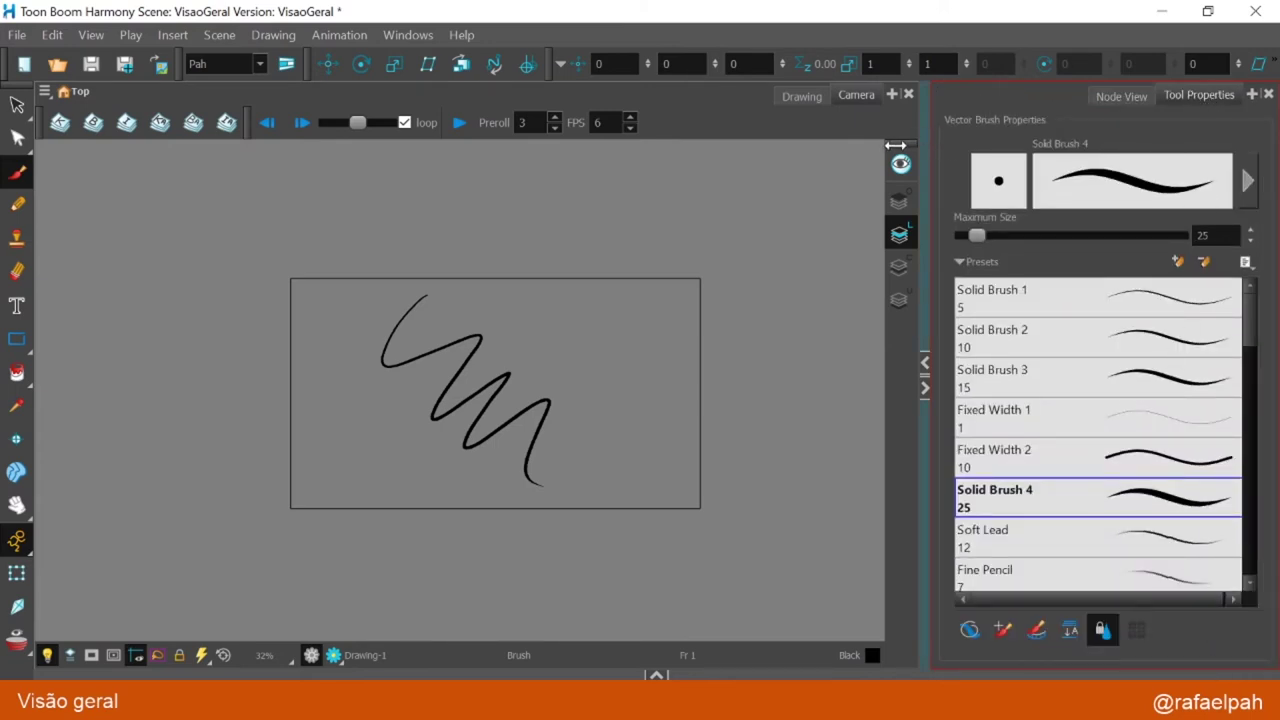
{"action": "left_click_drag", "start_coordinate": [910, 140], "coordinate": [906, 140]}
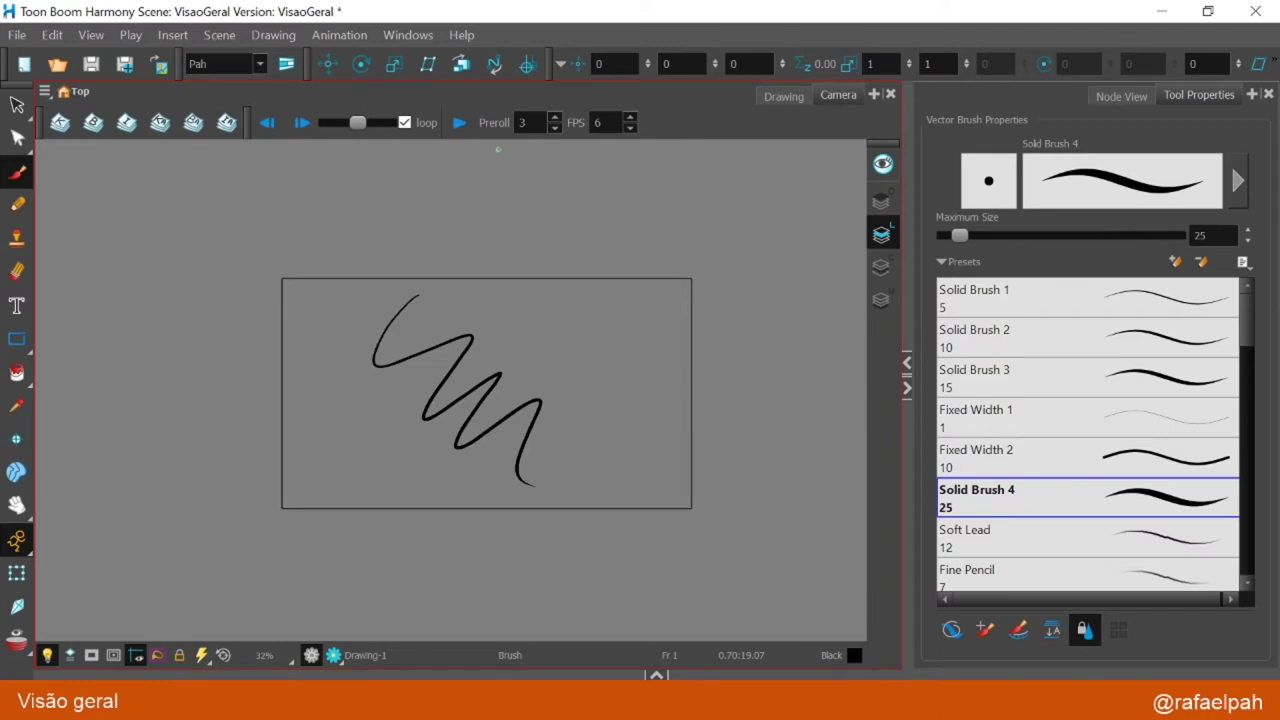
- Examine the tool properties of the Pencil and the Eraser, and return to the Brush
{"action": "left_click", "coordinate": [16, 205]}
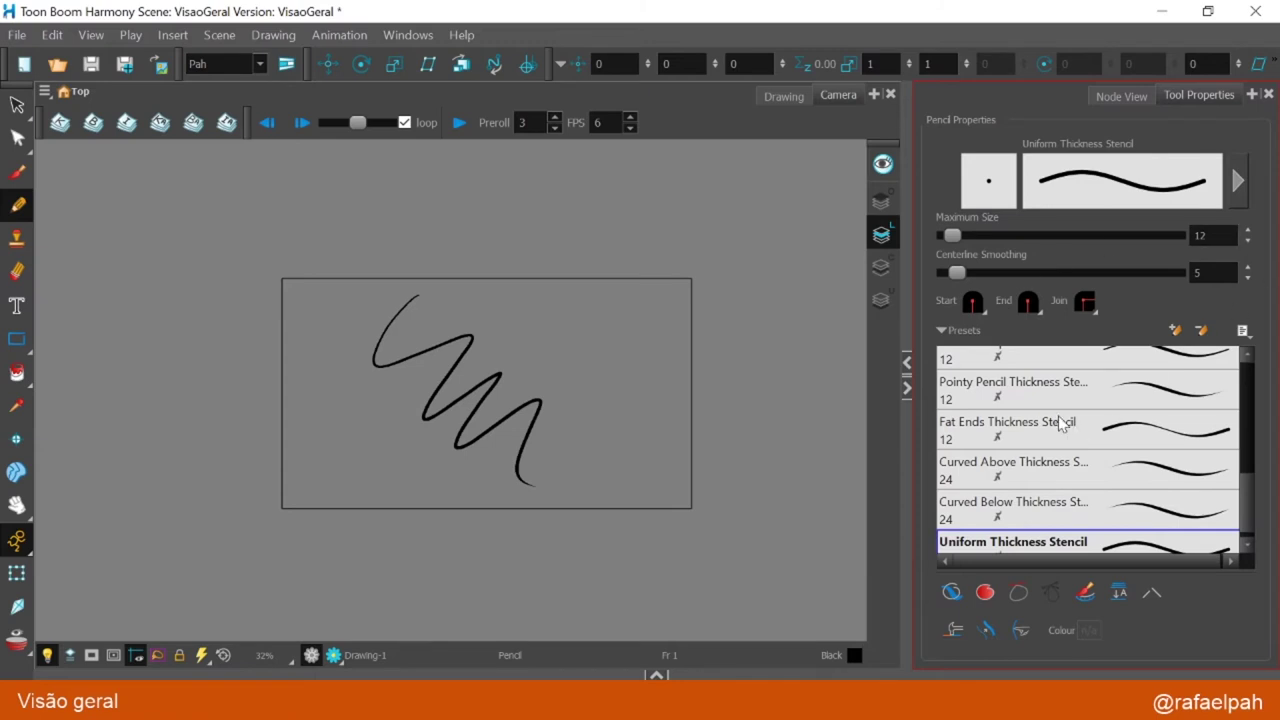
{"action": "left_click", "coordinate": [18, 273]}
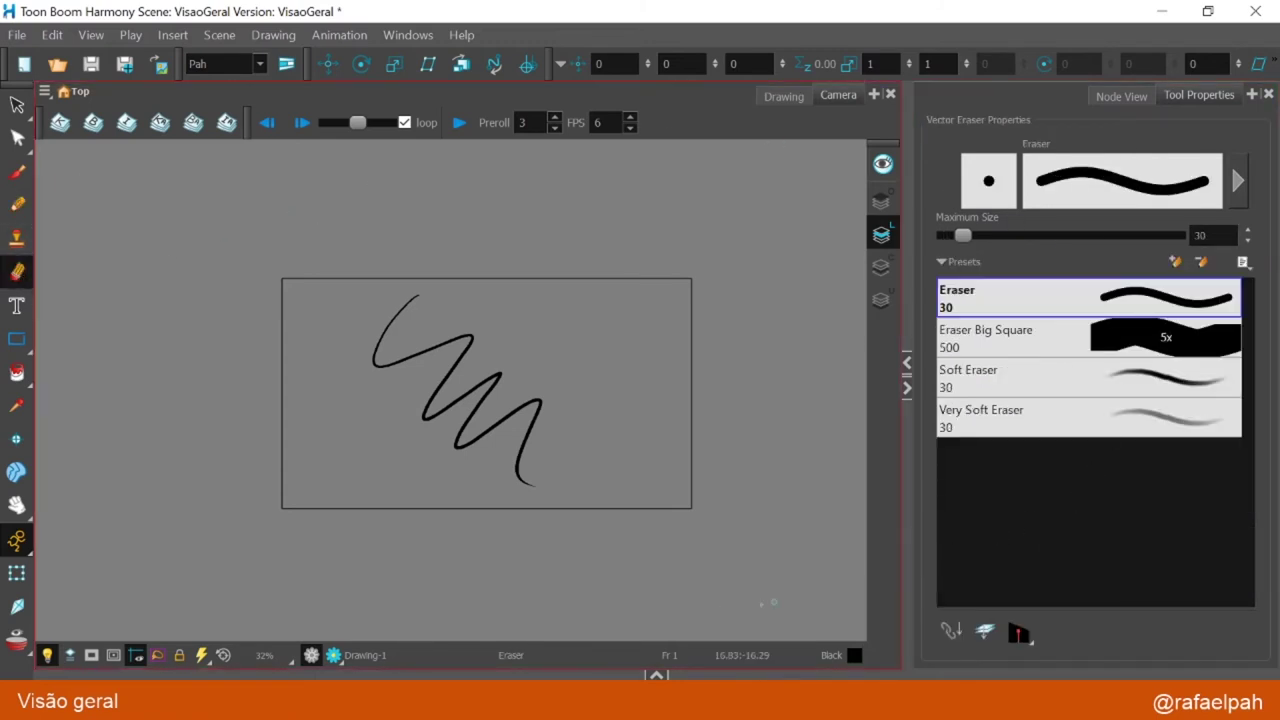
{"action": "key", "text": "alt+b"}
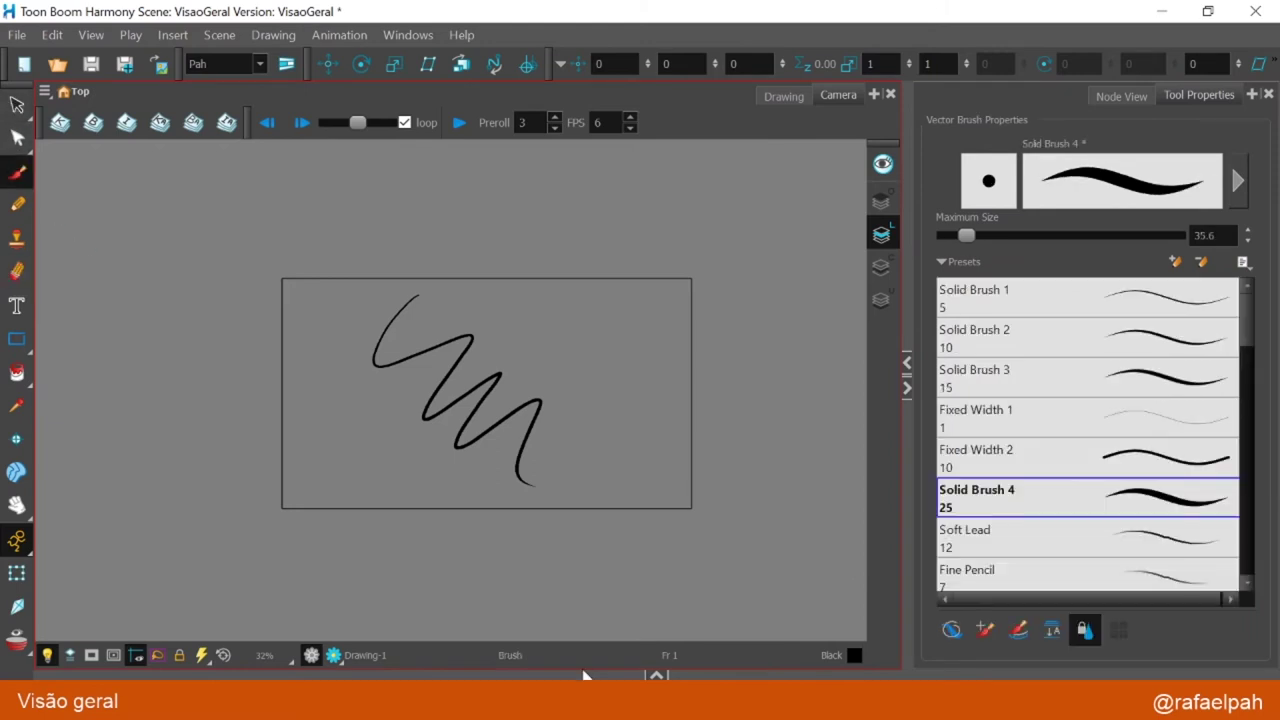
- With Solid Brush 4, draw a thick wavy stroke at maximum size 94.4 and a thin one at 2.4
{"action": "mouse_move", "coordinate": [978, 237]}
{"action": "left_mouse_down"}
{"action": "mouse_move", "coordinate": [1030, 238]}
{"action": "mouse_move", "coordinate": [998, 238]}
{"action": "left_mouse_up"}
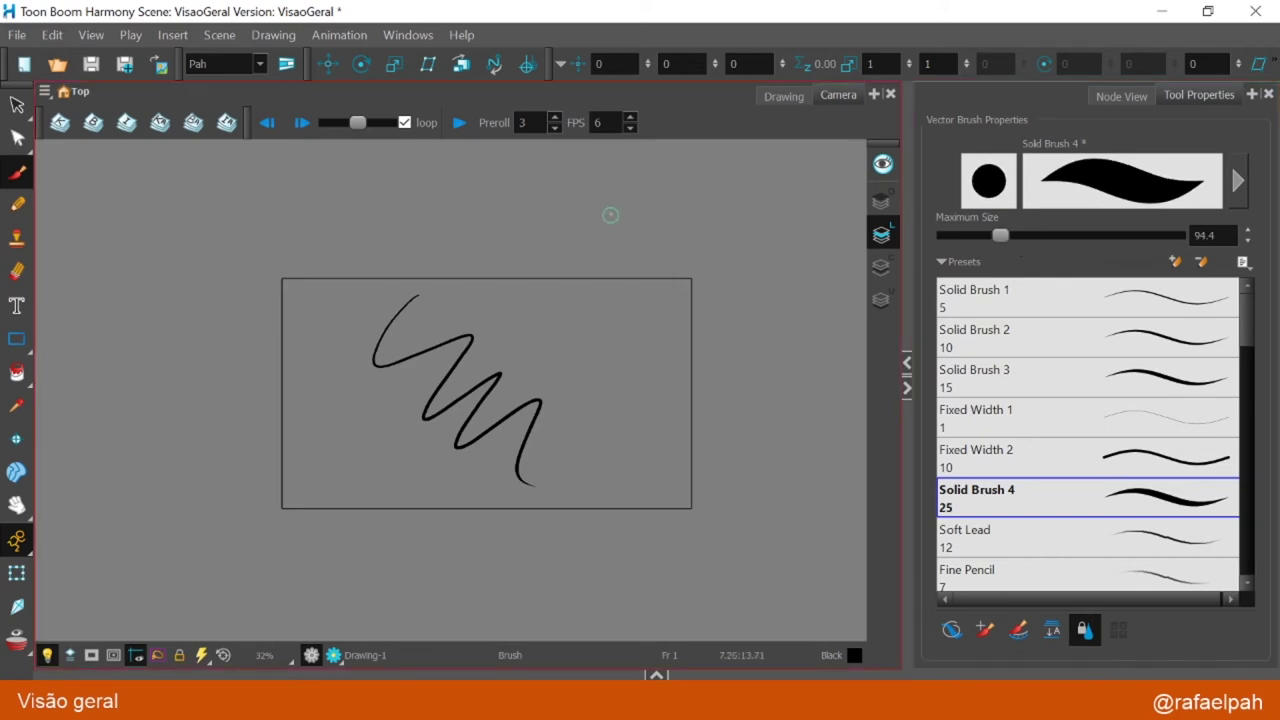
{"action": "mouse_move", "coordinate": [605, 215]}
{"action": "left_mouse_down"}
{"action": "mouse_move", "coordinate": [578, 340]}
{"action": "mouse_move", "coordinate": [621, 470]}
{"action": "left_mouse_up"}
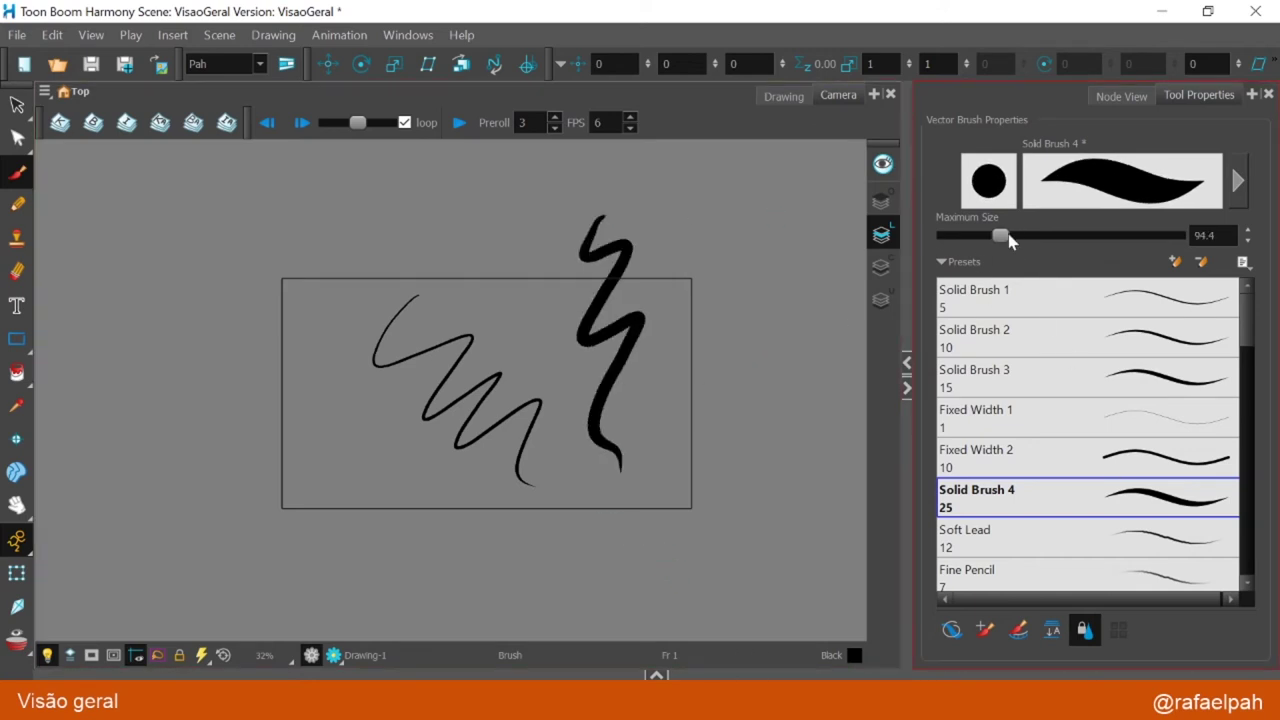
{"action": "left_click_drag", "start_coordinate": [1000, 235], "coordinate": [947, 244]}
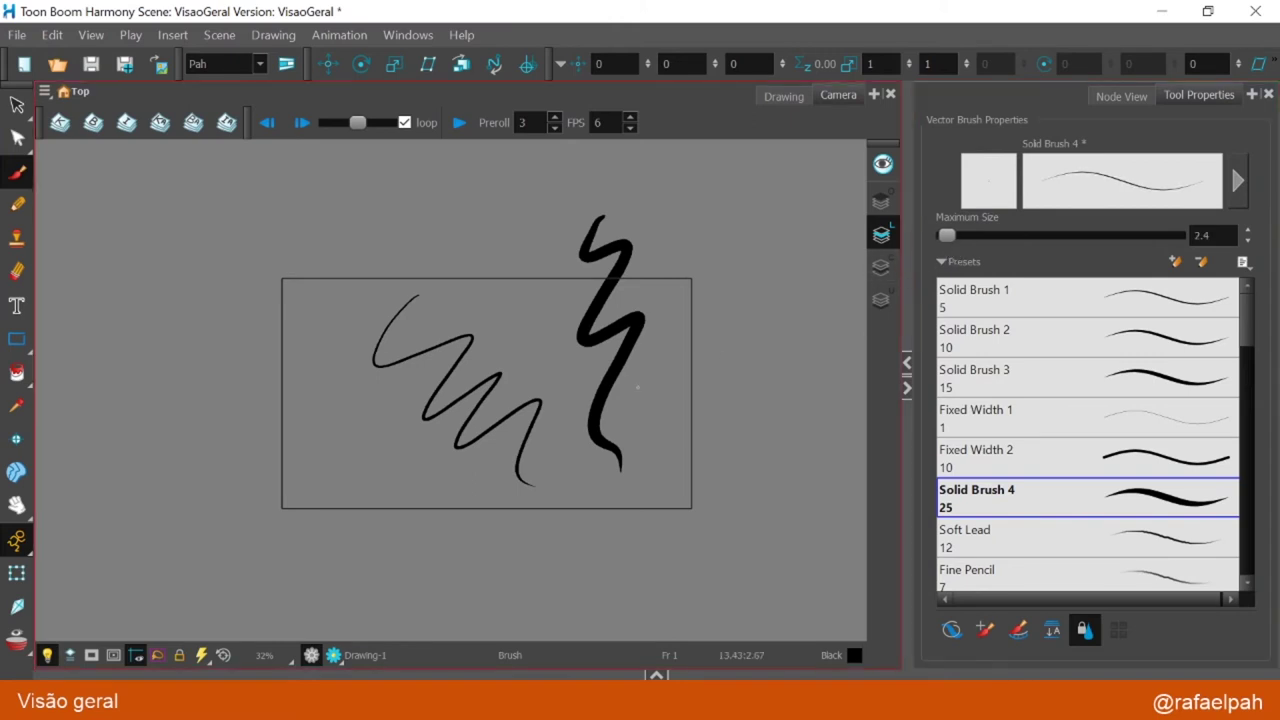
{"action": "mouse_move", "coordinate": [495, 218]}
{"action": "left_mouse_down"}
{"action": "mouse_move", "coordinate": [522, 271]}
{"action": "mouse_move", "coordinate": [555, 395]}
{"action": "left_mouse_up"}
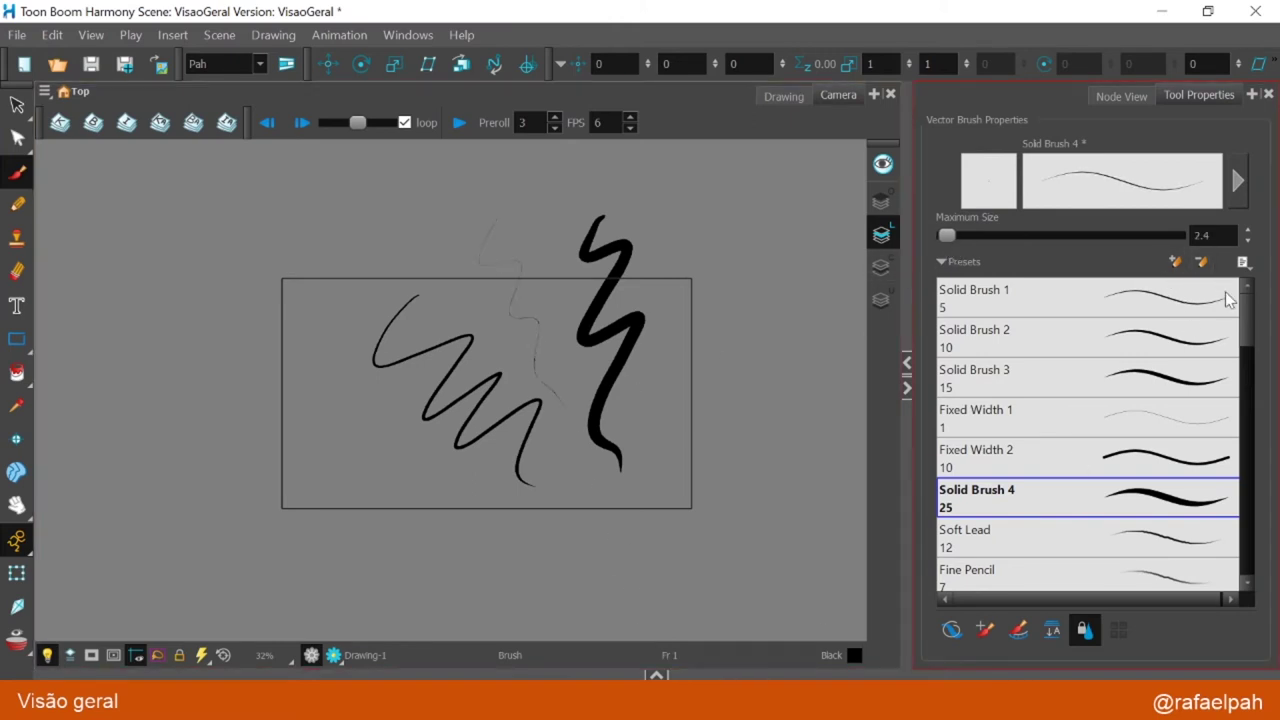
- With the Fixed Width 2 preset, draw one wavy stroke at size 10 and a thick one at 74.8
{"action": "mouse_move", "coordinate": [1251, 330]}
{"action": "left_mouse_down"}
{"action": "mouse_move", "coordinate": [1253, 400]}
{"action": "mouse_move", "coordinate": [1250, 318]}
{"action": "left_mouse_up"}
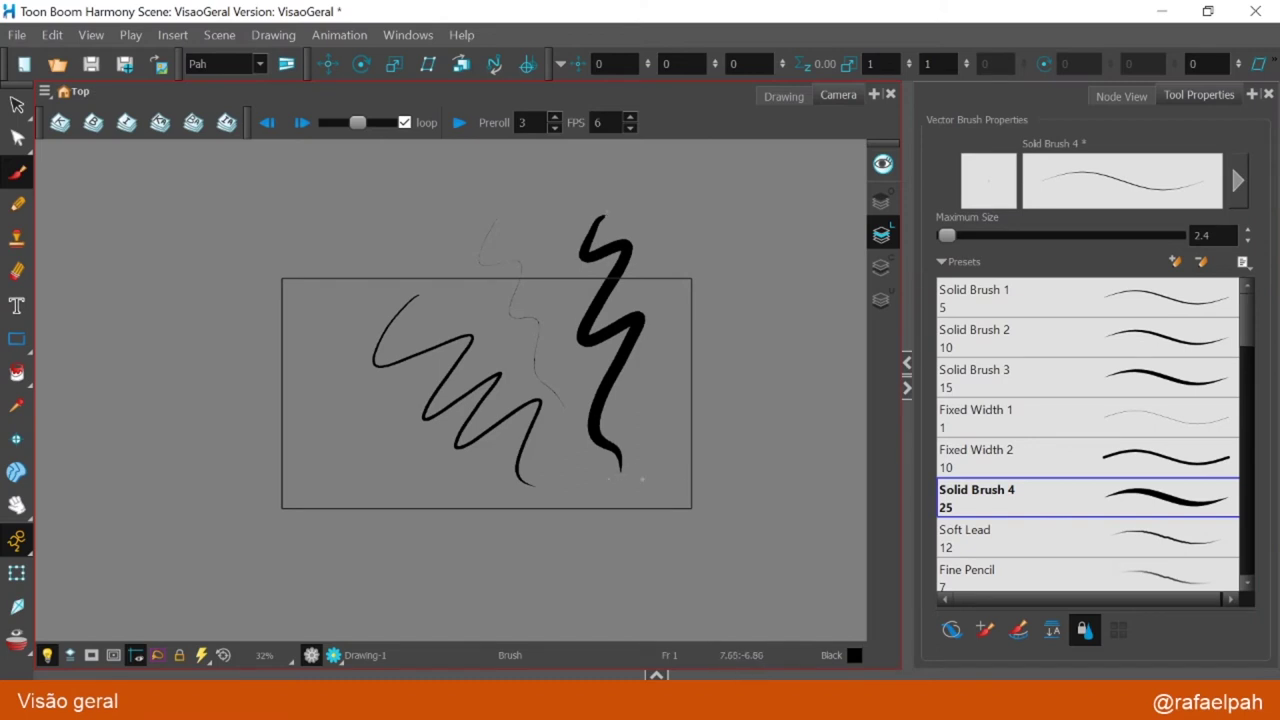
{"action": "left_click", "coordinate": [1131, 459]}
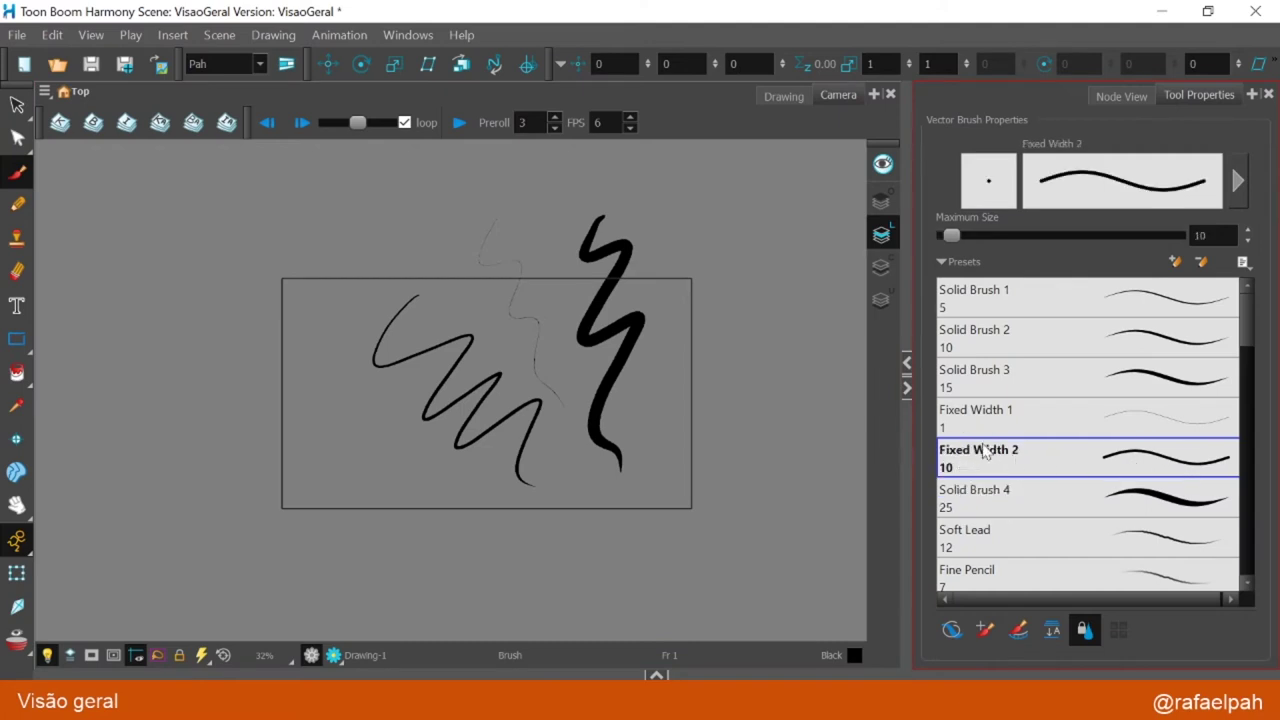
{"action": "mouse_move", "coordinate": [336, 215]}
{"action": "left_mouse_down"}
{"action": "mouse_move", "coordinate": [370, 446]}
{"action": "mouse_move", "coordinate": [386, 457]}
{"action": "left_mouse_up"}
{"action": "left_click_drag", "start_coordinate": [953, 236], "coordinate": [1001, 237]}
{"action": "left_click_drag", "start_coordinate": [722, 198], "coordinate": [706, 476]}
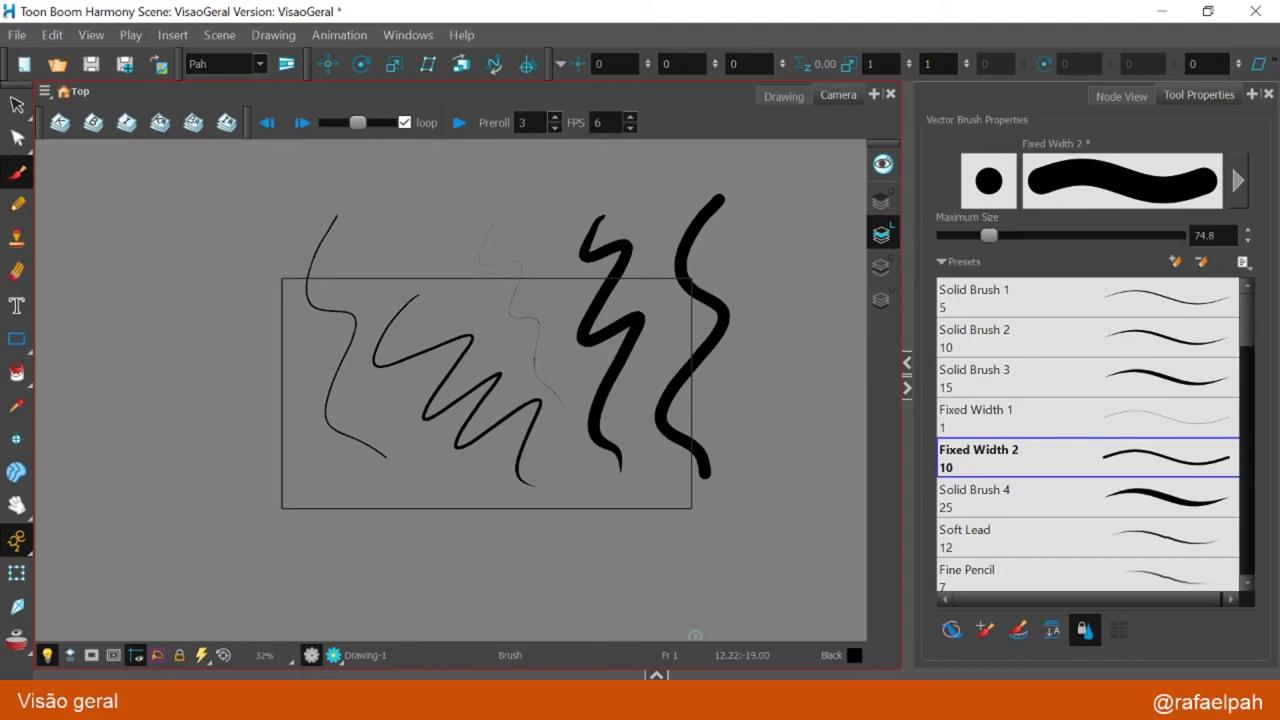
- With the Solid Brush 3 preset, draw a looping stroke at size 15 and a thick one at 110.4 beyond the frame's right edge
{"action": "left_click", "coordinate": [1031, 385]}
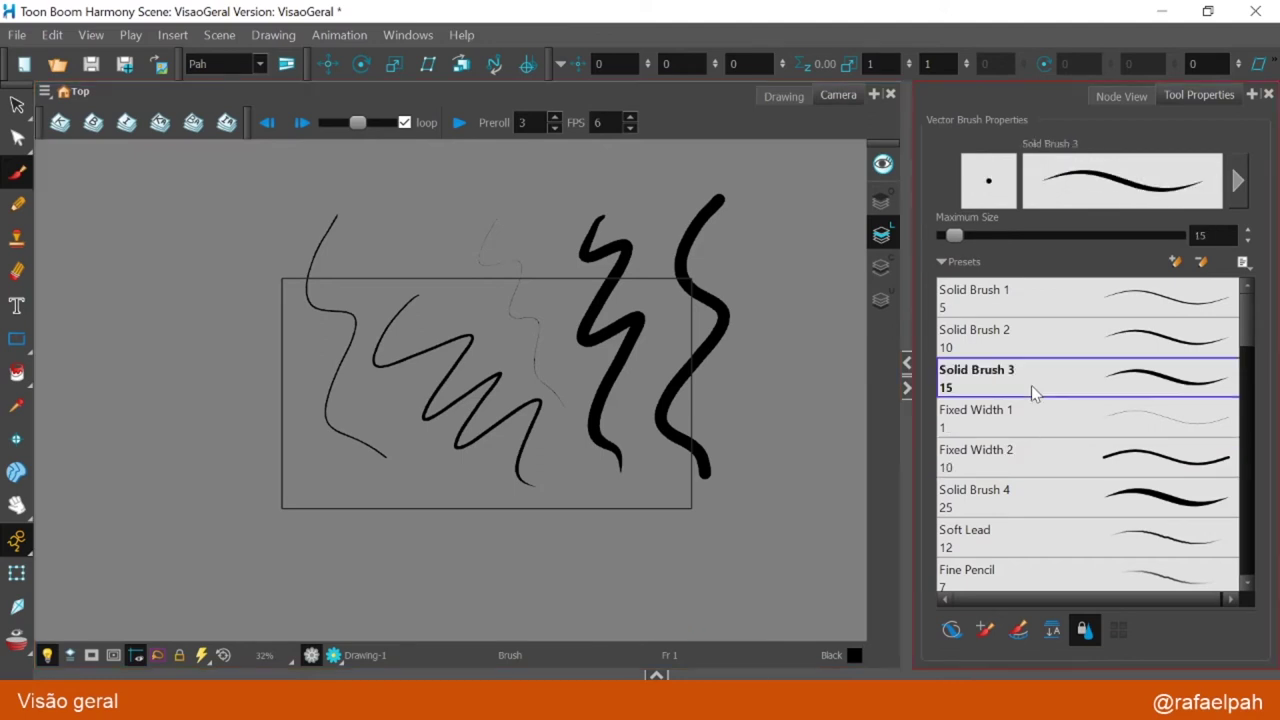
{"action": "mouse_move", "coordinate": [780, 235]}
{"action": "left_mouse_down"}
{"action": "mouse_move", "coordinate": [726, 472]}
{"action": "mouse_move", "coordinate": [681, 541]}
{"action": "mouse_move", "coordinate": [746, 378]}
{"action": "left_mouse_up"}
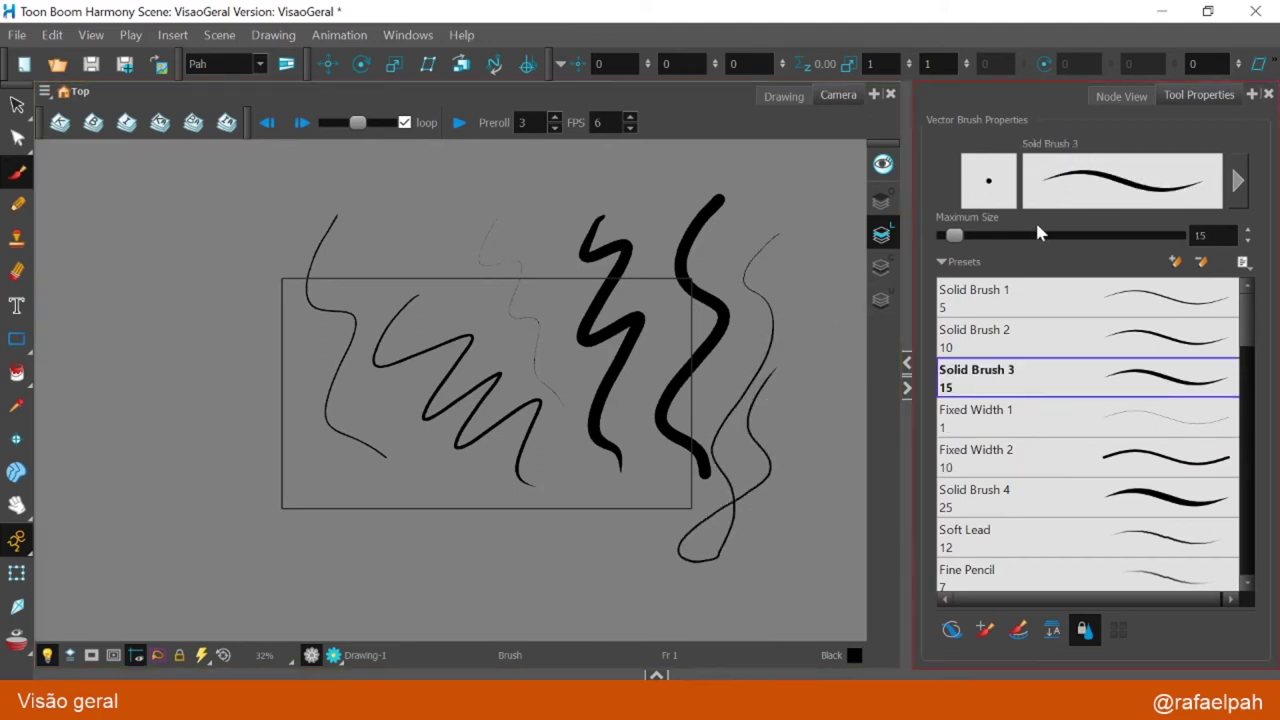
{"action": "left_click_drag", "start_coordinate": [965, 236], "coordinate": [1009, 235]}
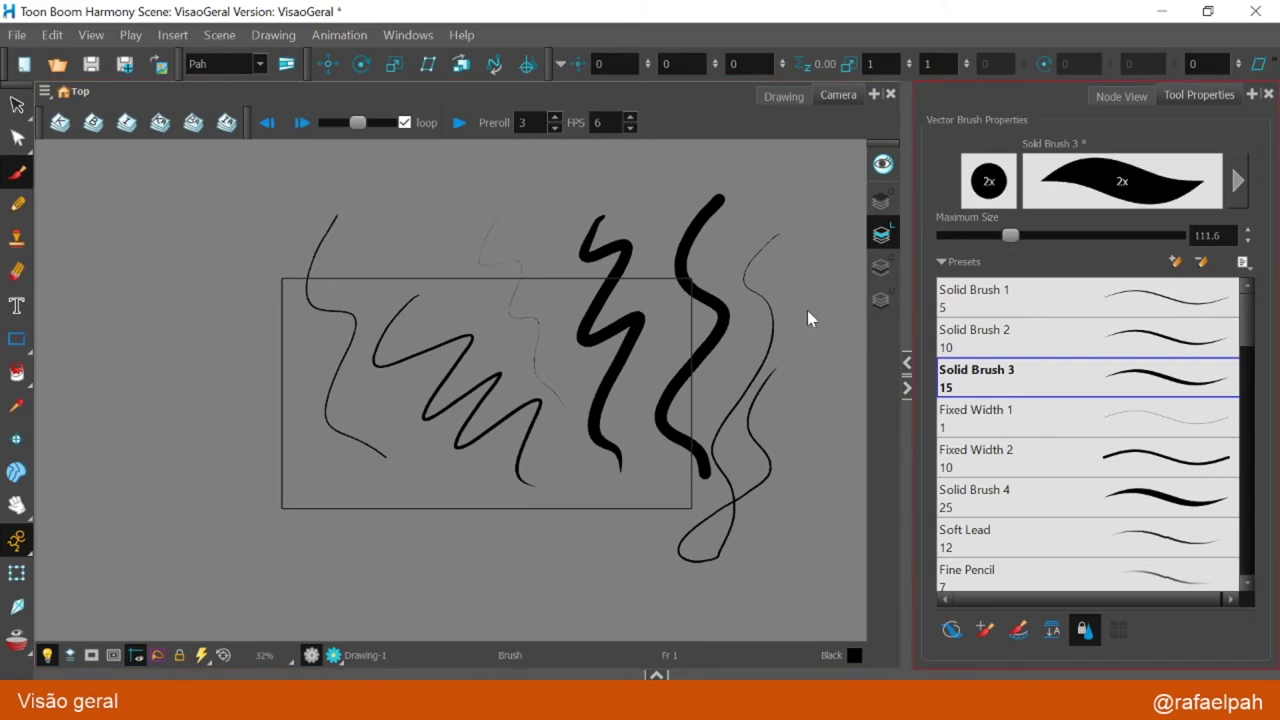
{"action": "mouse_move", "coordinate": [797, 287]}
{"action": "left_mouse_down"}
{"action": "mouse_move", "coordinate": [792, 341]}
{"action": "mouse_move", "coordinate": [753, 349]}
{"action": "mouse_move", "coordinate": [714, 391]}
{"action": "mouse_move", "coordinate": [772, 413]}
{"action": "mouse_move", "coordinate": [782, 478]}
{"action": "mouse_move", "coordinate": [767, 456]}
{"action": "mouse_move", "coordinate": [803, 402]}
{"action": "mouse_move", "coordinate": [798, 290]}
{"action": "mouse_move", "coordinate": [830, 382]}
{"action": "left_mouse_up"}
- Draw one long vertical stroke with the Pastel 2 preset and another with the Airbrush Marker preset
{"action": "scroll", "coordinate": [1240, 430], "scroll_direction": "down", "scroll_amount": 5}
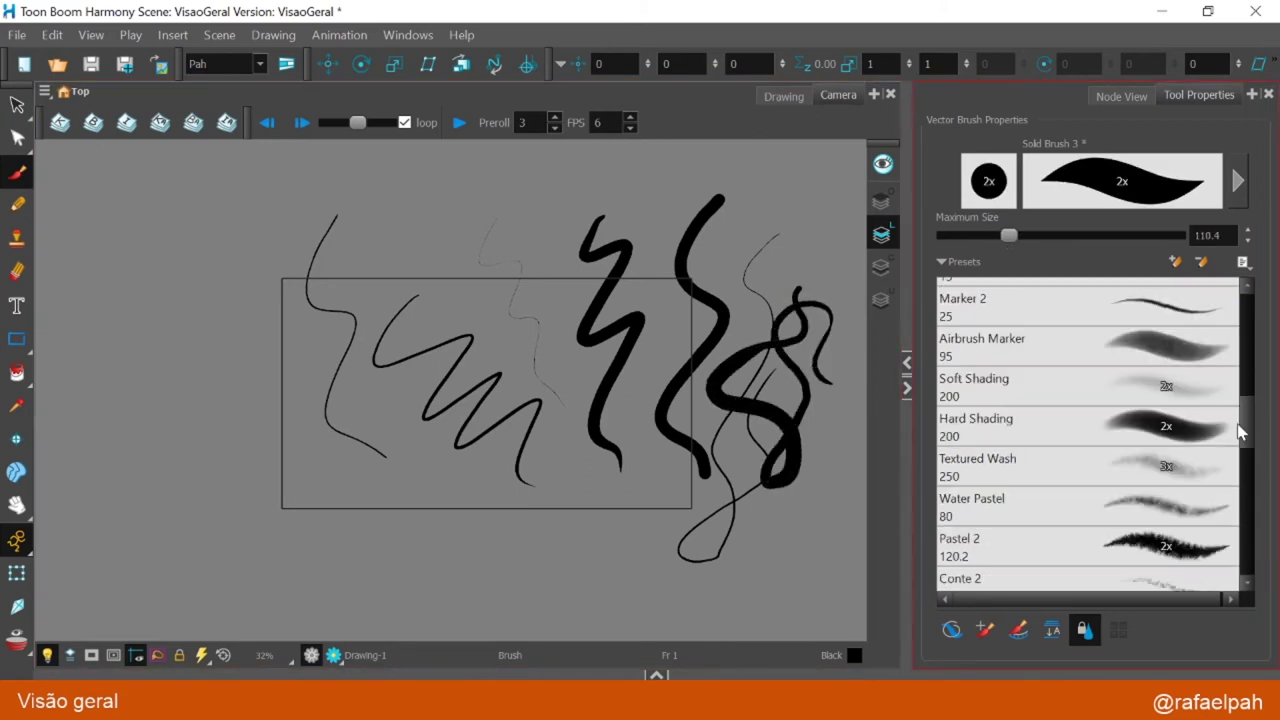
{"action": "left_click", "coordinate": [1054, 552]}
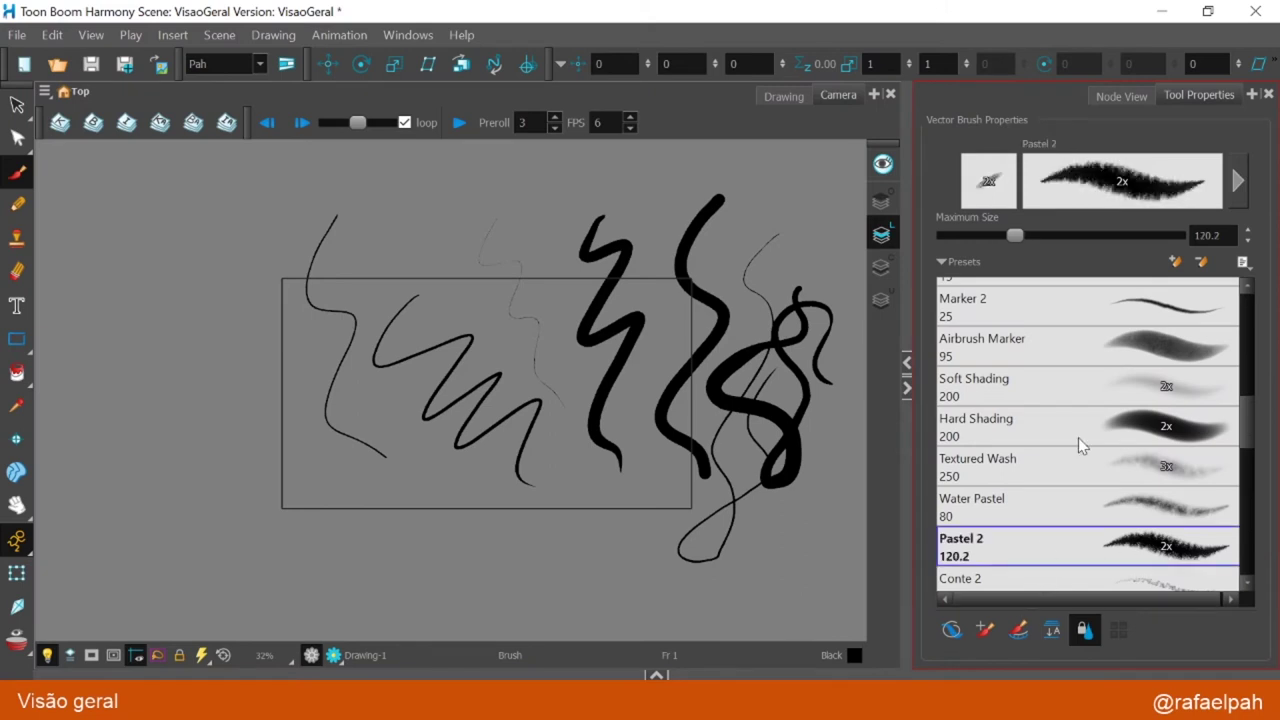
{"action": "left_click_drag", "start_coordinate": [546, 178], "coordinate": [535, 445]}
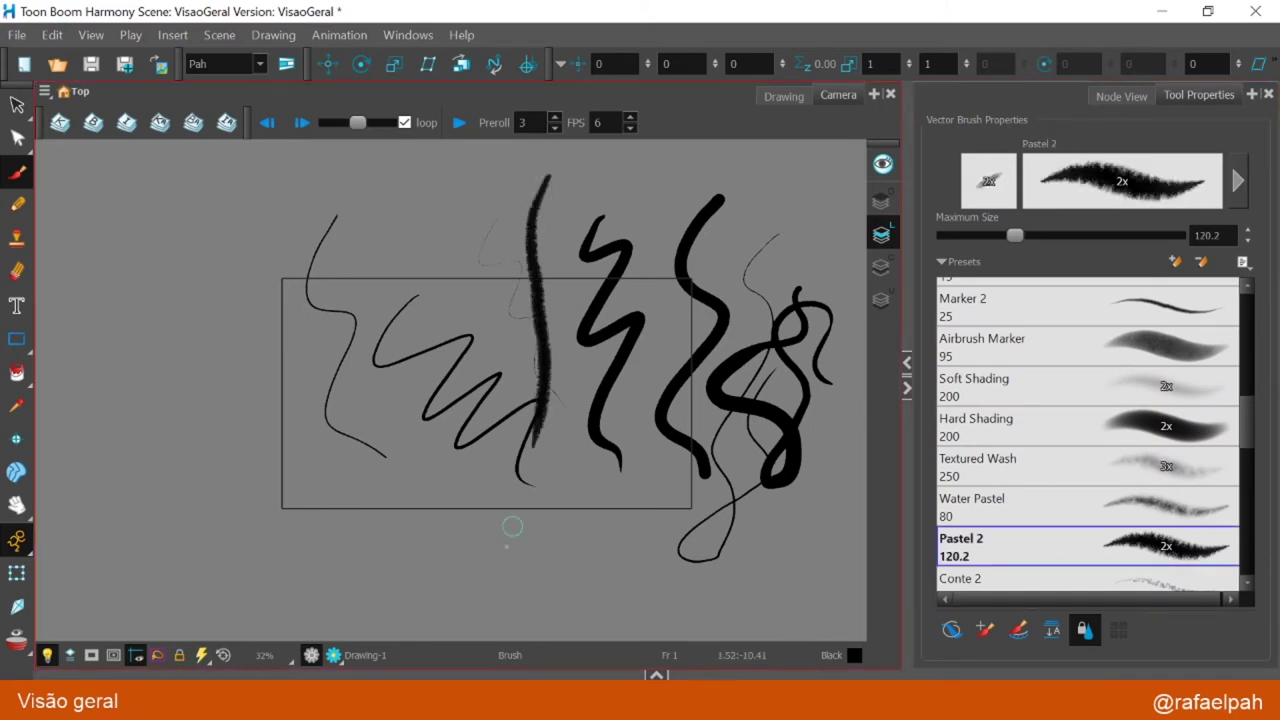
{"action": "left_click", "coordinate": [1153, 352]}
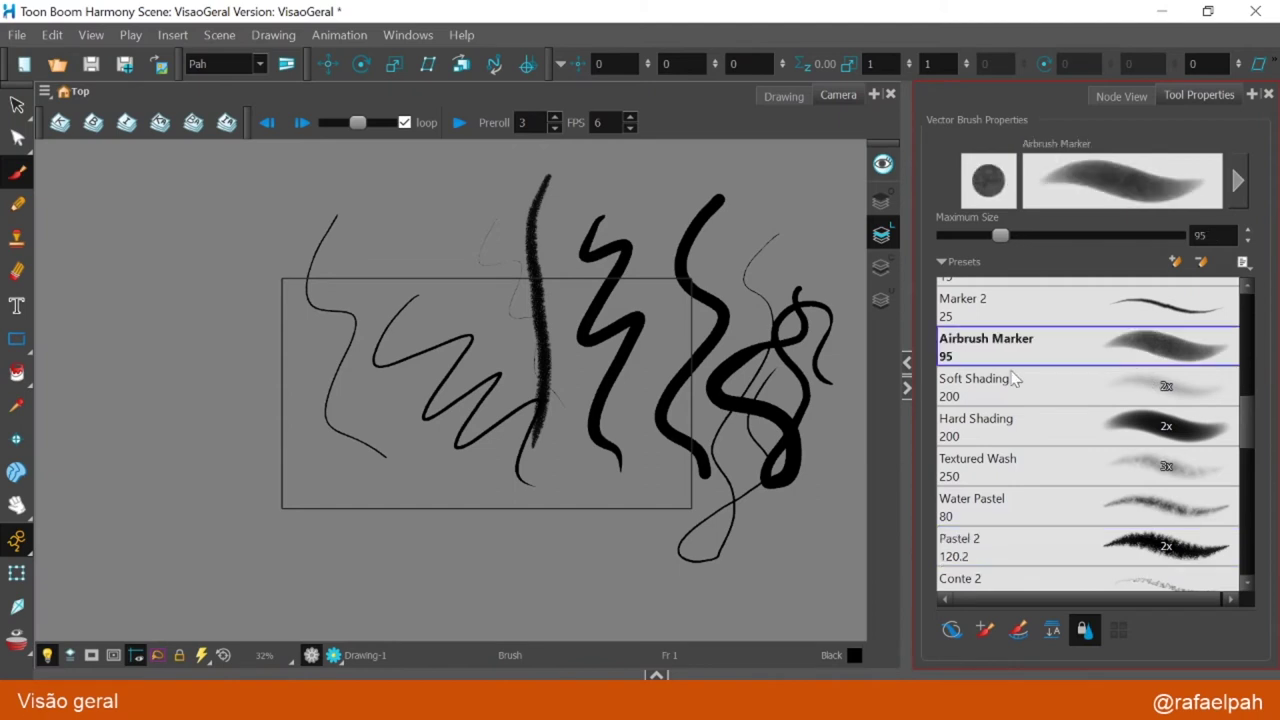
{"action": "mouse_move", "coordinate": [478, 196]}
{"action": "left_mouse_down"}
{"action": "mouse_move", "coordinate": [470, 372]}
{"action": "mouse_move", "coordinate": [419, 565]}
{"action": "left_mouse_up"}
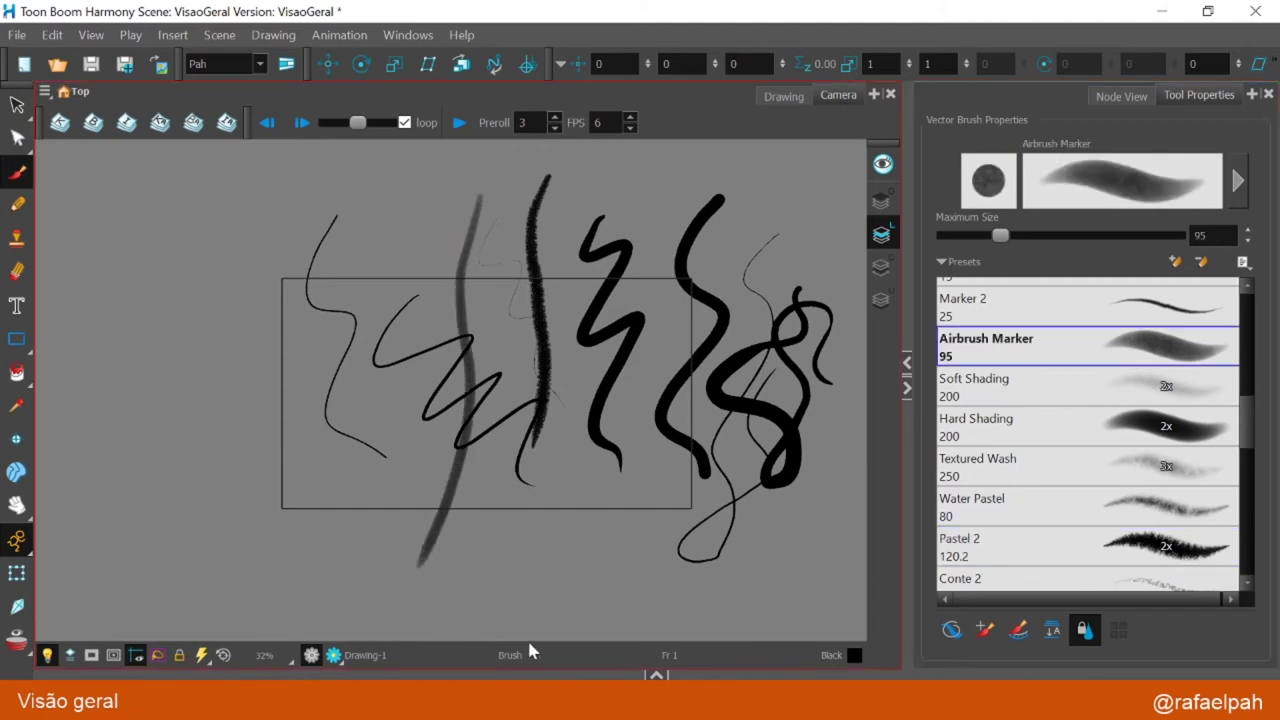
- Draw two grainy strokes curving down across the frame, beginning with the Soft Pastel preset
{"action": "scroll", "coordinate": [1234, 492], "scroll_direction": "down", "scroll_amount": 5}
{"action": "left_click", "coordinate": [1150, 410]}
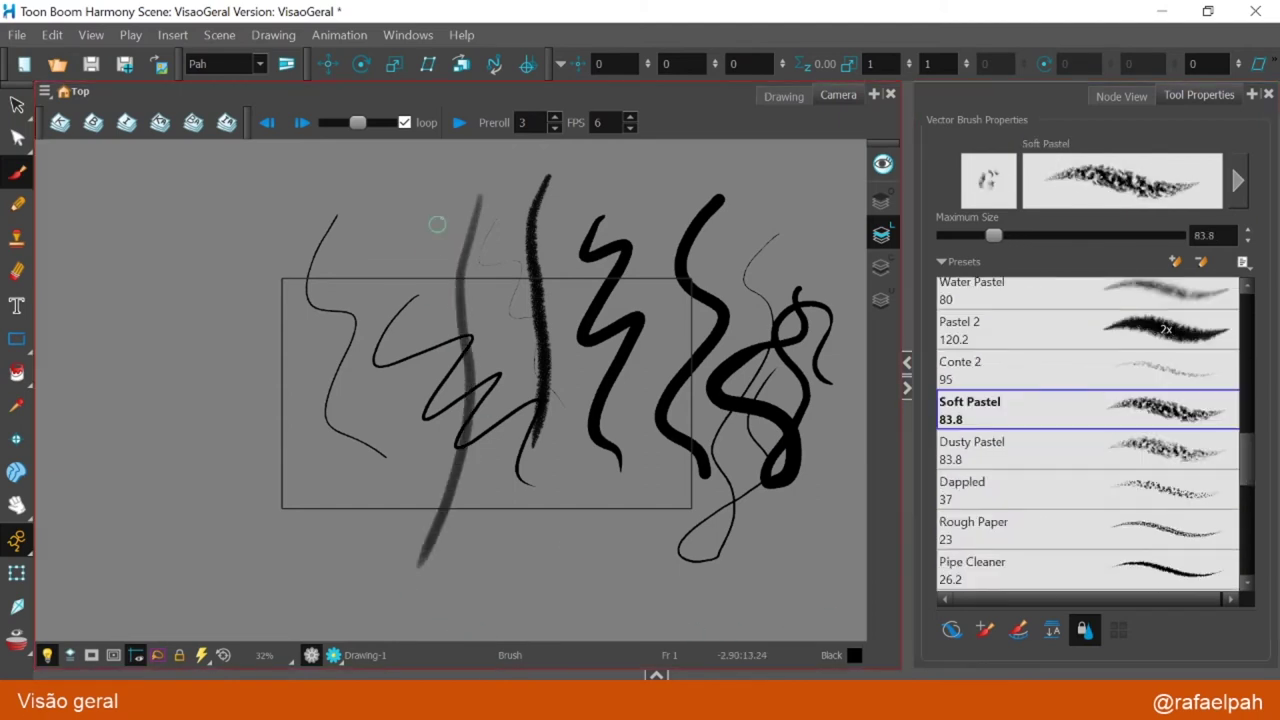
{"action": "mouse_move", "coordinate": [440, 220]}
{"action": "left_mouse_down"}
{"action": "mouse_move", "coordinate": [454, 326]}
{"action": "mouse_move", "coordinate": [348, 548]}
{"action": "left_mouse_up"}
{"action": "left_click_drag", "start_coordinate": [512, 190], "coordinate": [424, 566]}
- Draw a long curving splotchy stroke with a splotches preset and a thin wavy stroke with the Caligraphy preset at size 30
{"action": "scroll", "coordinate": [1090, 440], "scroll_direction": "down", "scroll_amount": 5}
{"action": "left_click", "coordinate": [1000, 490]}
{"action": "left_click_drag", "start_coordinate": [655, 190], "coordinate": [490, 572]}
{"action": "left_click", "coordinate": [1000, 570]}
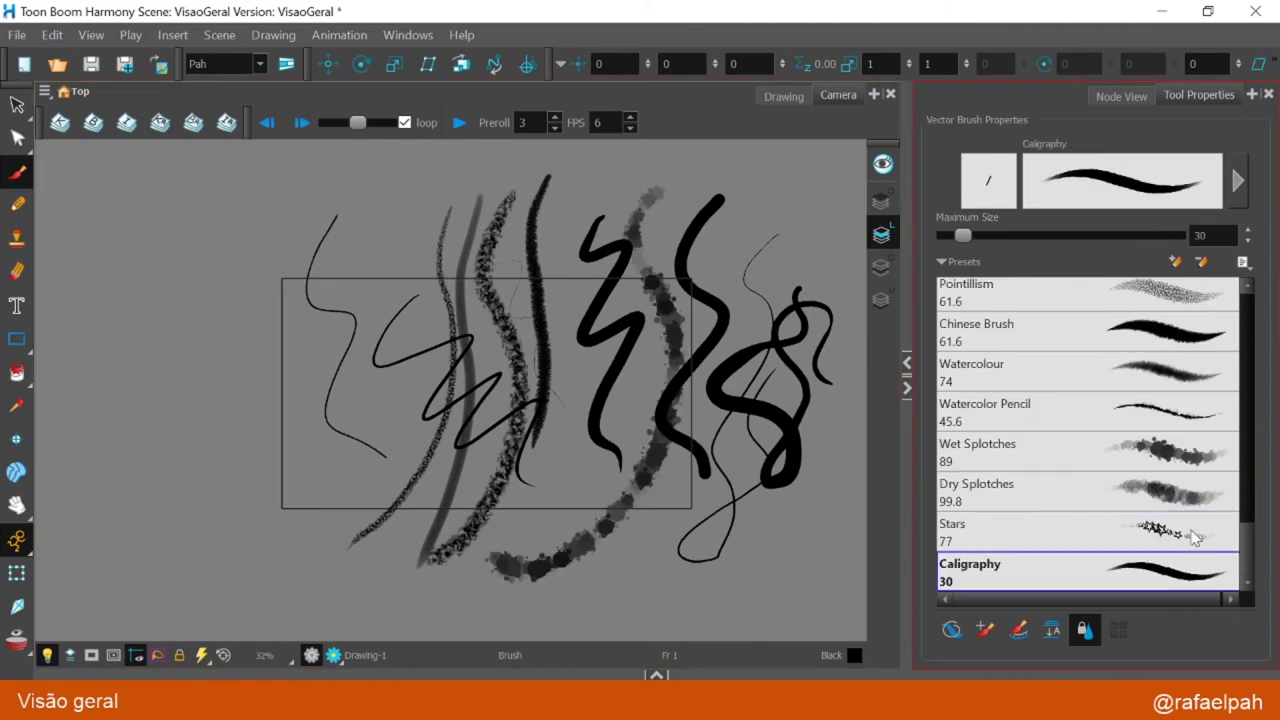
{"action": "left_click_drag", "start_coordinate": [577, 252], "coordinate": [558, 342]}
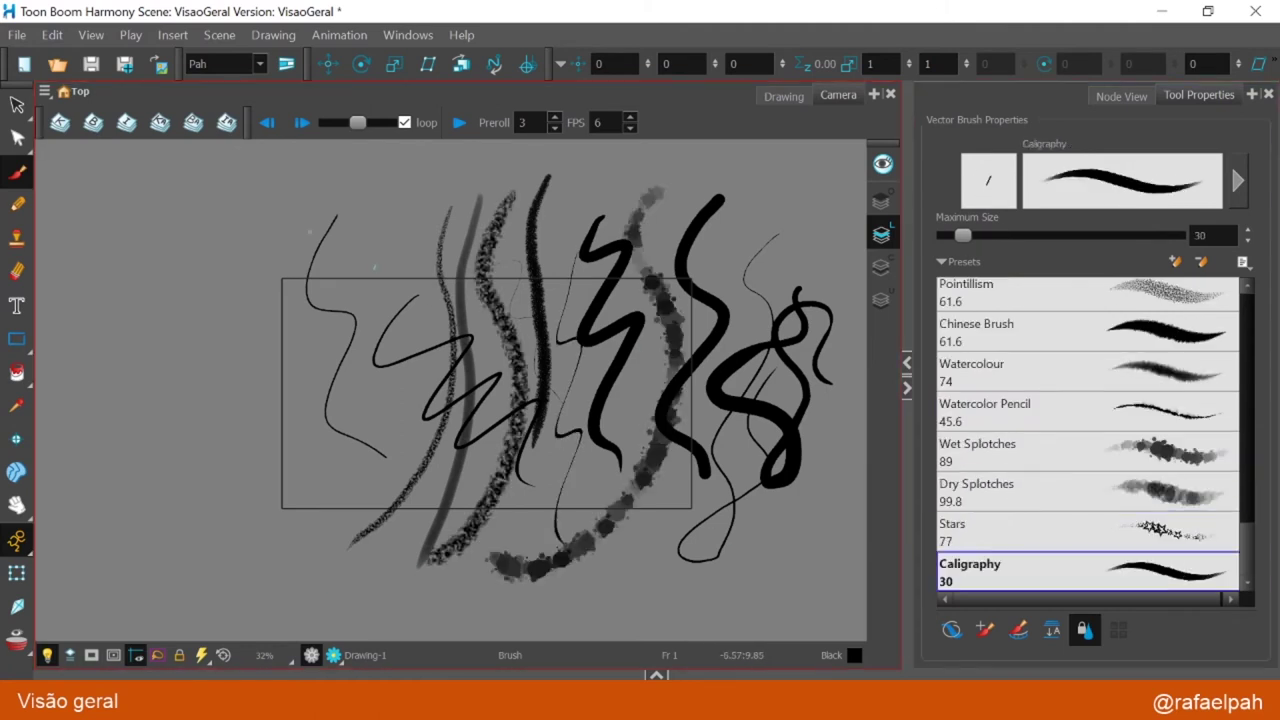
- Lasso all the brush strokes with the Select tool, clear the selection, and lasso them all again
{"action": "key", "text": "alt+s"}
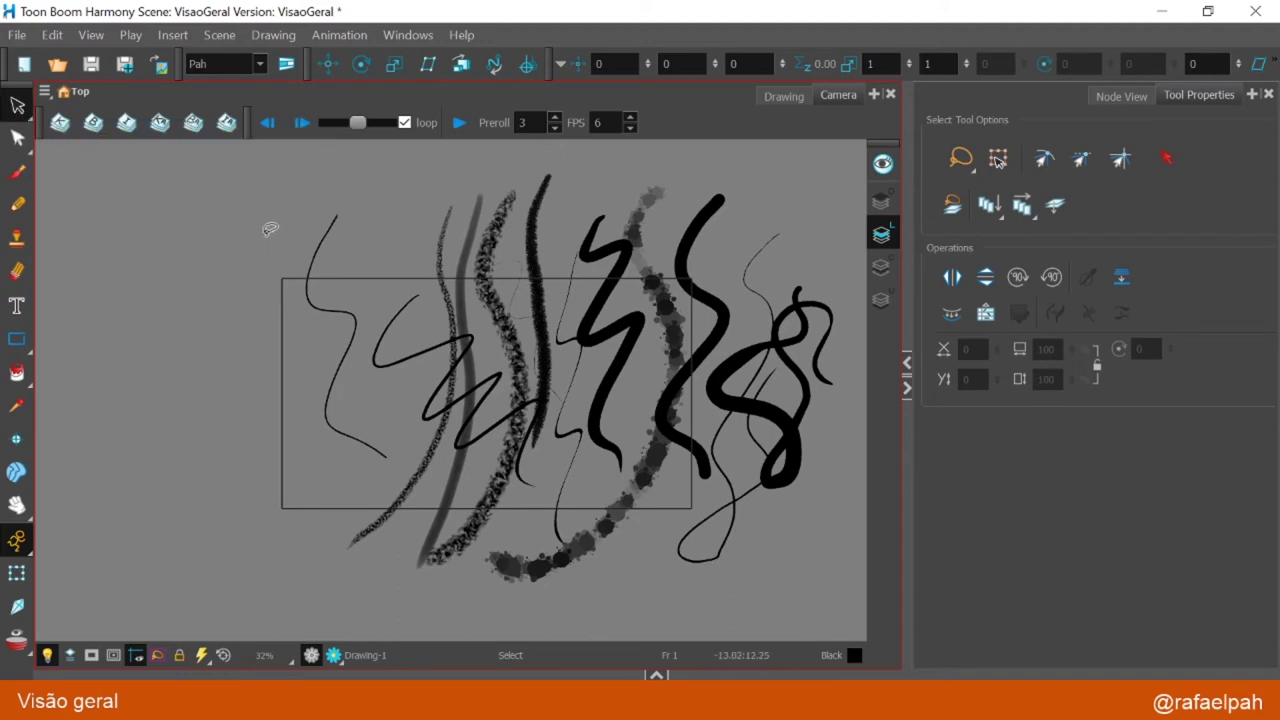
{"action": "mouse_move", "coordinate": [259, 177]}
{"action": "left_mouse_down"}
{"action": "mouse_move", "coordinate": [230, 258]}
{"action": "mouse_move", "coordinate": [352, 541]}
{"action": "mouse_move", "coordinate": [699, 619]}
{"action": "mouse_move", "coordinate": [883, 354]}
{"action": "mouse_move", "coordinate": [665, 127]}
{"action": "mouse_move", "coordinate": [226, 284]}
{"action": "mouse_move", "coordinate": [309, 581]}
{"action": "mouse_move", "coordinate": [724, 560]}
{"action": "left_mouse_up"}
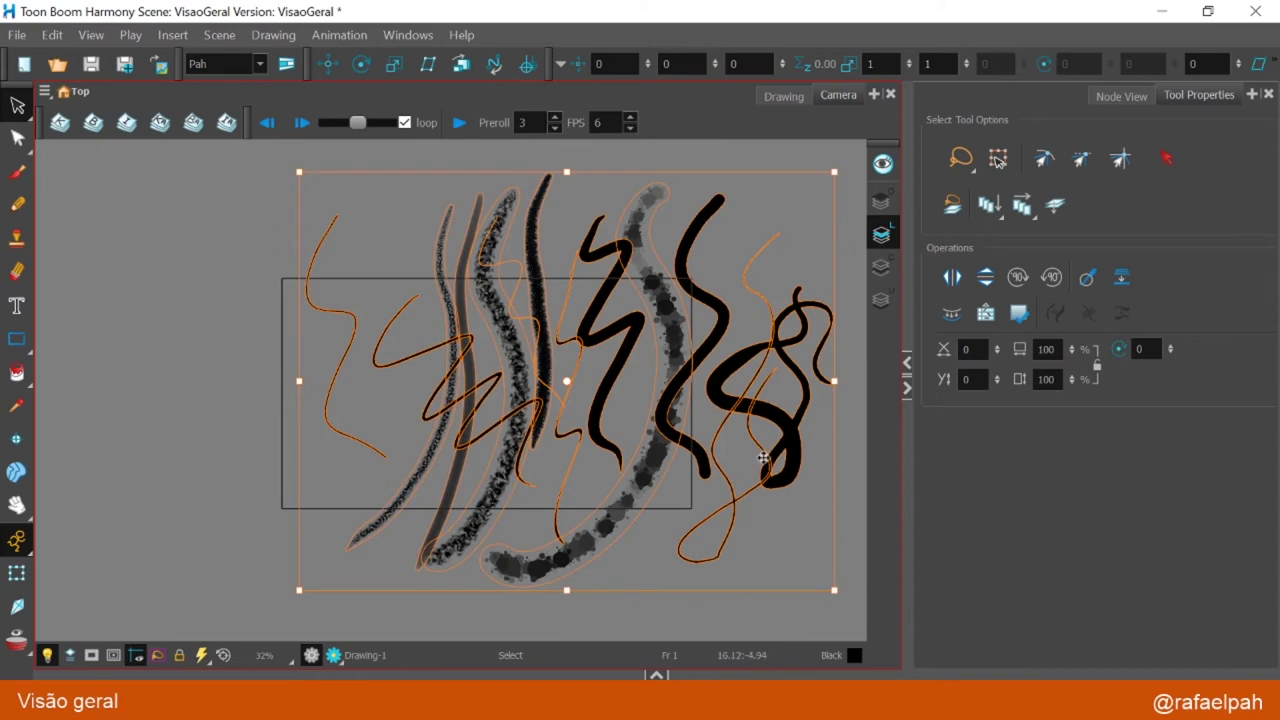
{"action": "left_click", "coordinate": [161, 256]}
{"action": "mouse_move", "coordinate": [258, 182]}
{"action": "left_mouse_down"}
{"action": "mouse_move", "coordinate": [211, 280]}
{"action": "mouse_move", "coordinate": [288, 418]}
{"action": "mouse_move", "coordinate": [424, 590]}
{"action": "mouse_move", "coordinate": [717, 546]}
{"action": "mouse_move", "coordinate": [687, 159]}
{"action": "mouse_move", "coordinate": [540, 165]}
{"action": "left_mouse_up"}
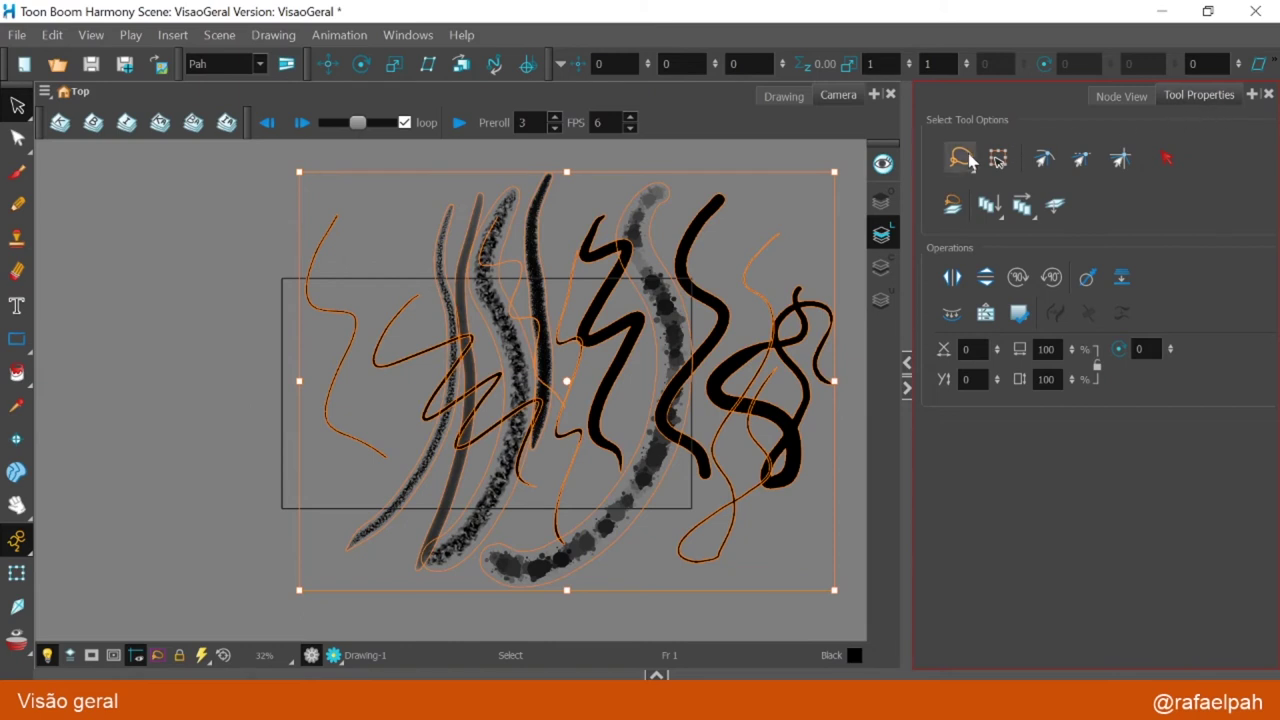
- Switch the selection mode to Marquee and select the strokes in the frame's left and middle areas
{"action": "left_click", "coordinate": [967, 173]}
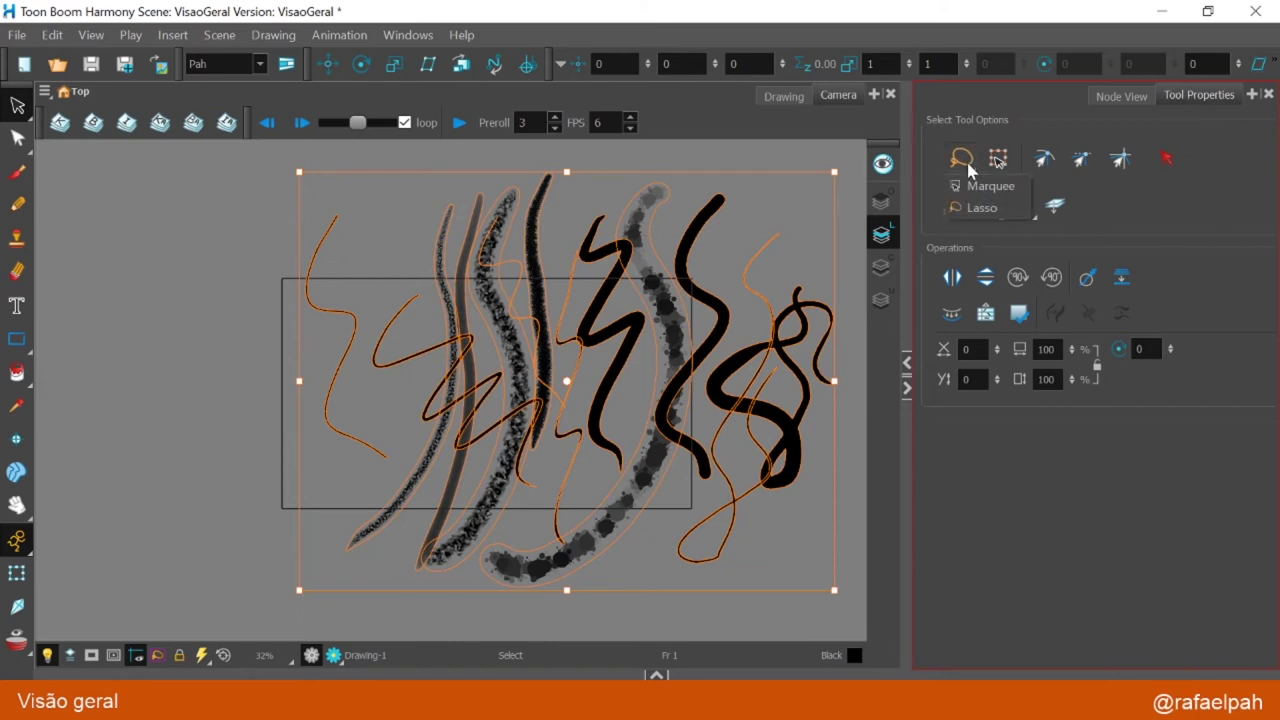
{"action": "left_click", "coordinate": [1026, 190]}
{"action": "left_click", "coordinate": [134, 214]}
{"action": "mouse_move", "coordinate": [199, 192]}
{"action": "left_mouse_down"}
{"action": "mouse_move", "coordinate": [580, 437]}
{"action": "mouse_move", "coordinate": [618, 445]}
{"action": "left_mouse_up"}
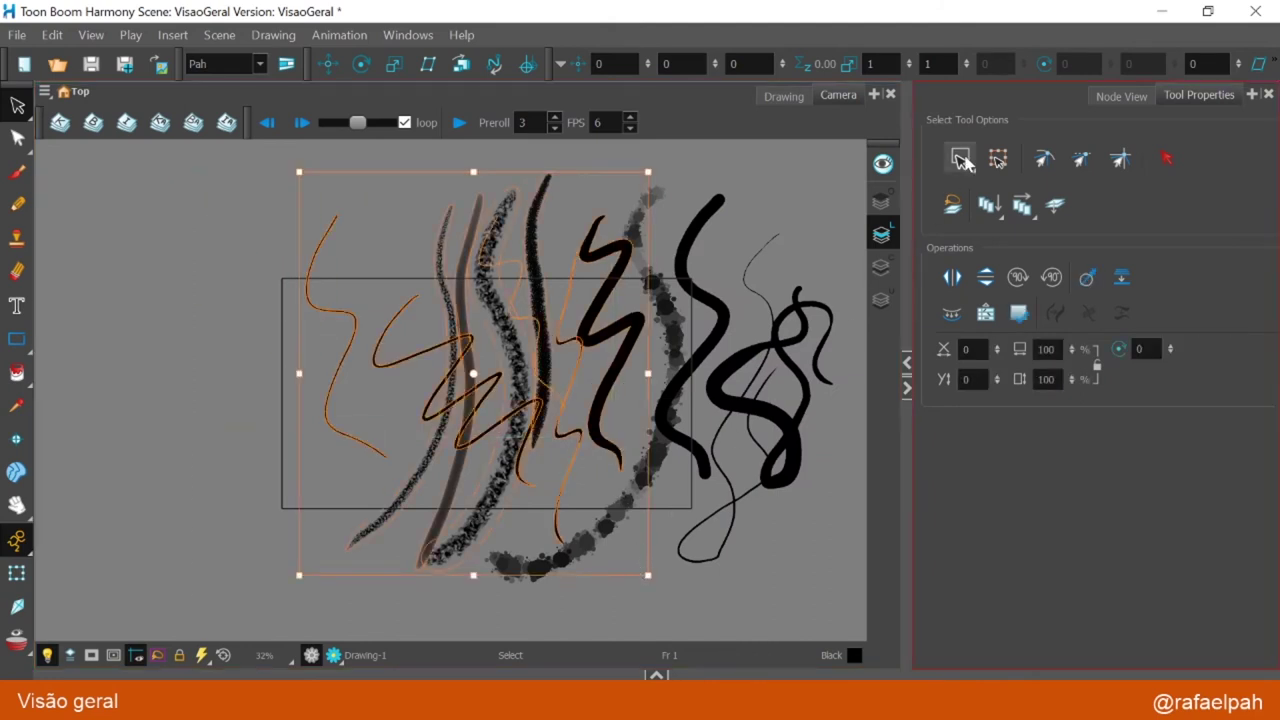
- Switch the selection mode back to Lasso, select and delete most strokes, and clear the remaining ones from the drawing
{"action": "left_click", "coordinate": [967, 170]}
{"action": "left_click", "coordinate": [1004, 210]}
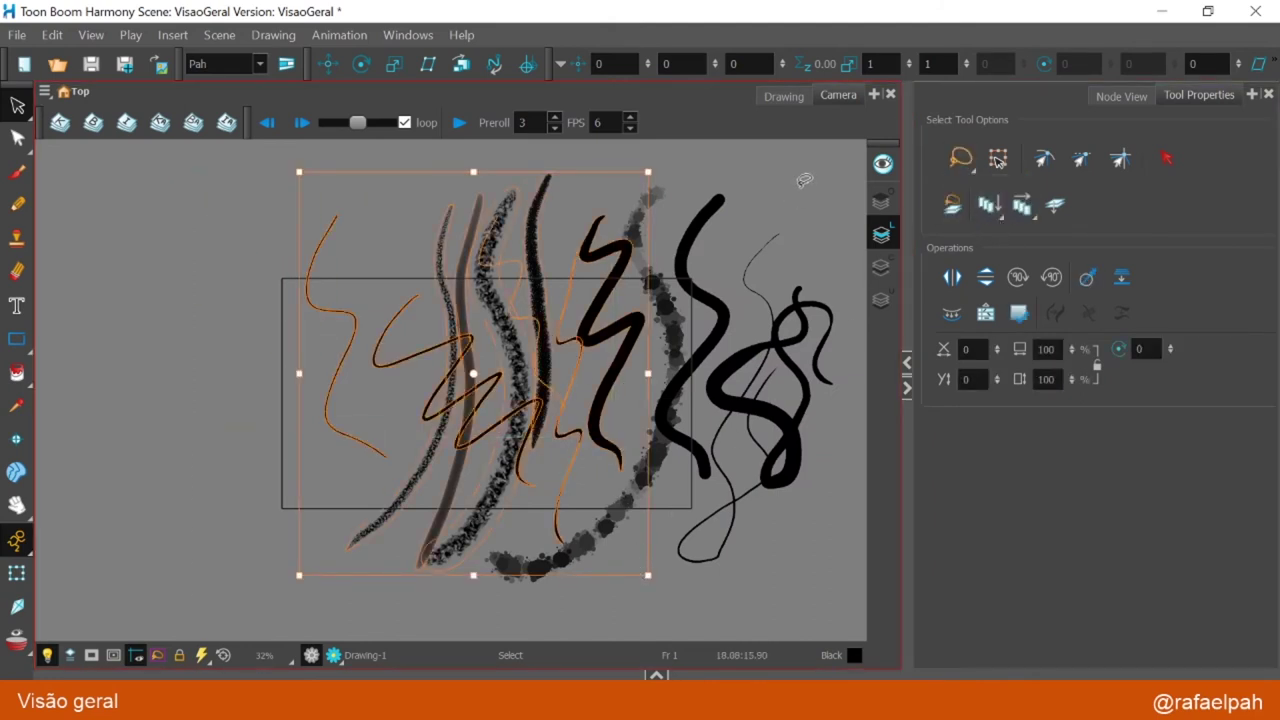
{"action": "mouse_move", "coordinate": [808, 168]}
{"action": "left_mouse_down"}
{"action": "mouse_move", "coordinate": [735, 232]}
{"action": "mouse_move", "coordinate": [740, 300]}
{"action": "mouse_move", "coordinate": [695, 417]}
{"action": "mouse_move", "coordinate": [715, 467]}
{"action": "mouse_move", "coordinate": [490, 620]}
{"action": "mouse_move", "coordinate": [500, 162]}
{"action": "left_mouse_up"}
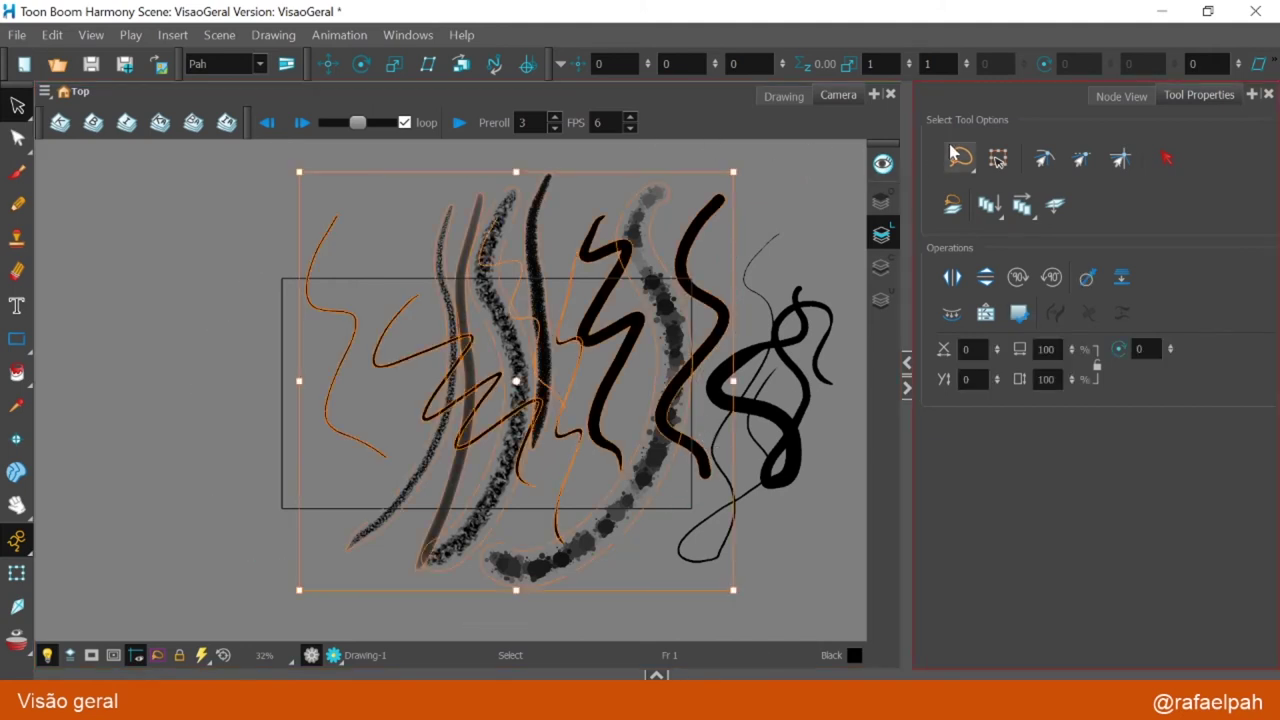
{"action": "key", "text": "Delete"}
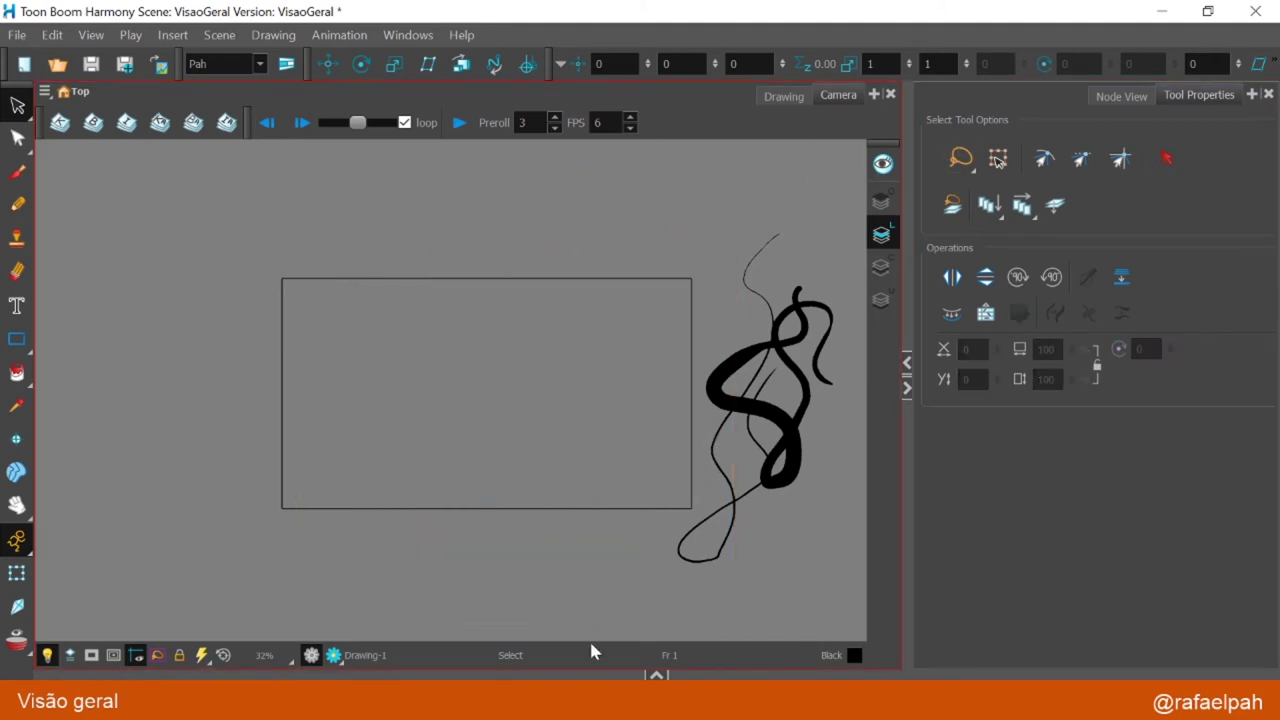
{"action": "key", "text": "ctrl+a"}
{"action": "key", "text": "Delete"}
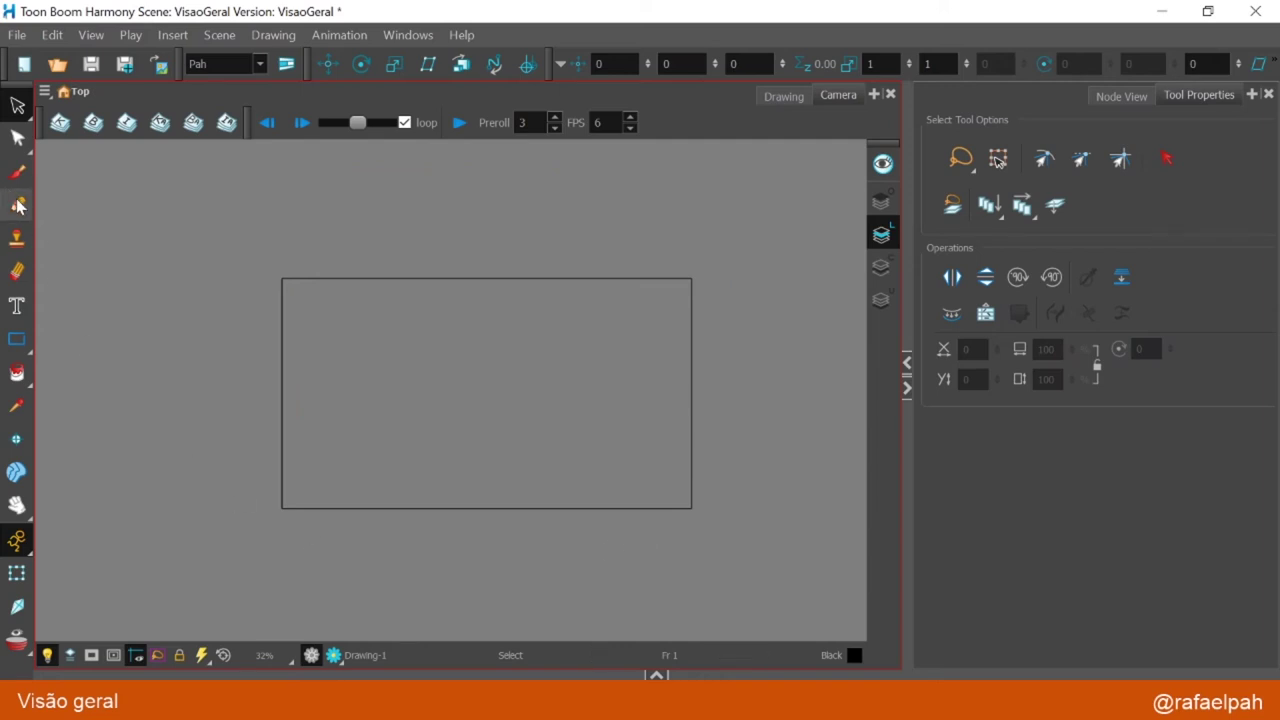
- With the Pencil, draw a wavy Uniform Thickness Stencil line at size 12 and a Pointy Pencil Thickness Stencil loop at 81.6
{"action": "left_click", "coordinate": [17, 204]}
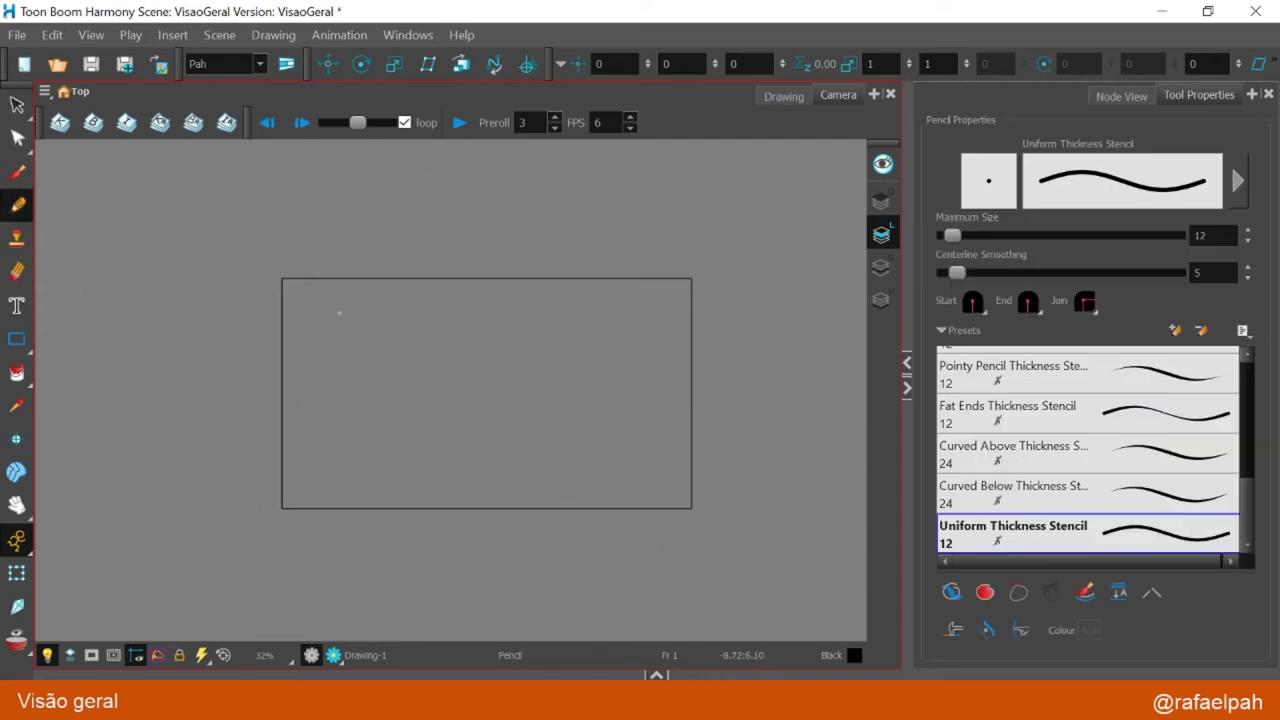
{"action": "left_click_drag", "start_coordinate": [339, 313], "coordinate": [492, 515]}
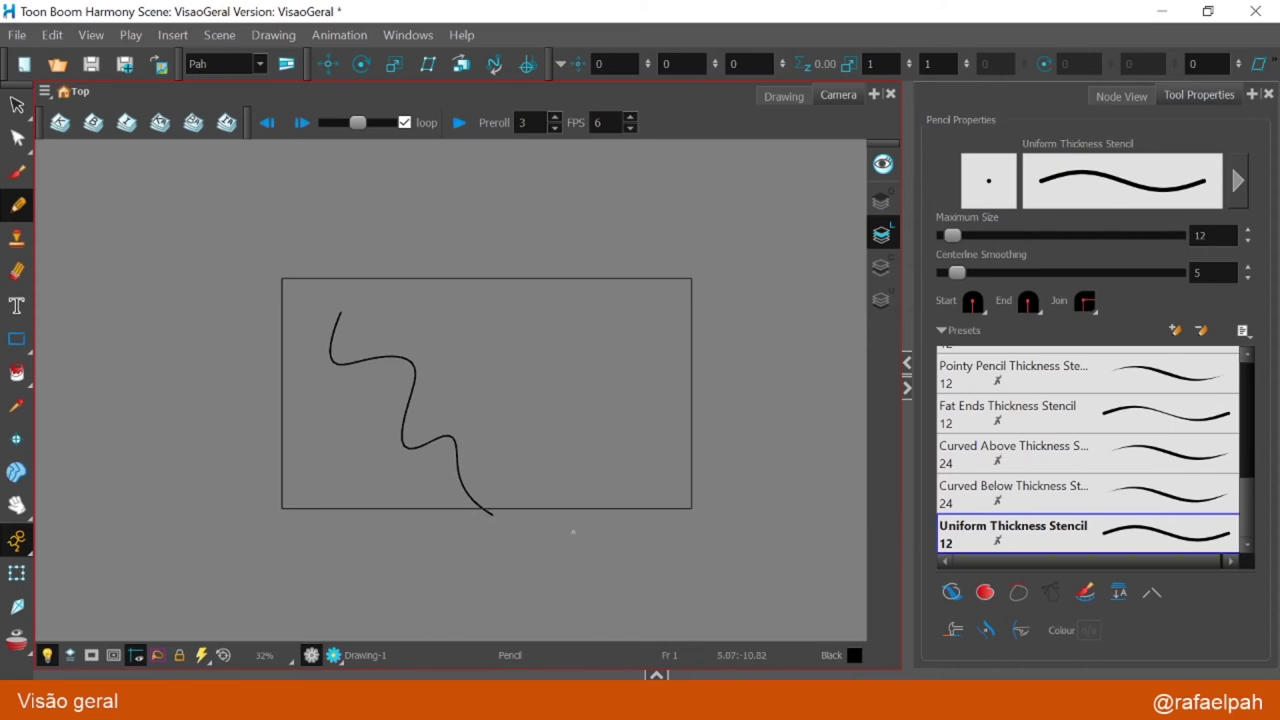
{"action": "left_click", "coordinate": [1198, 384]}
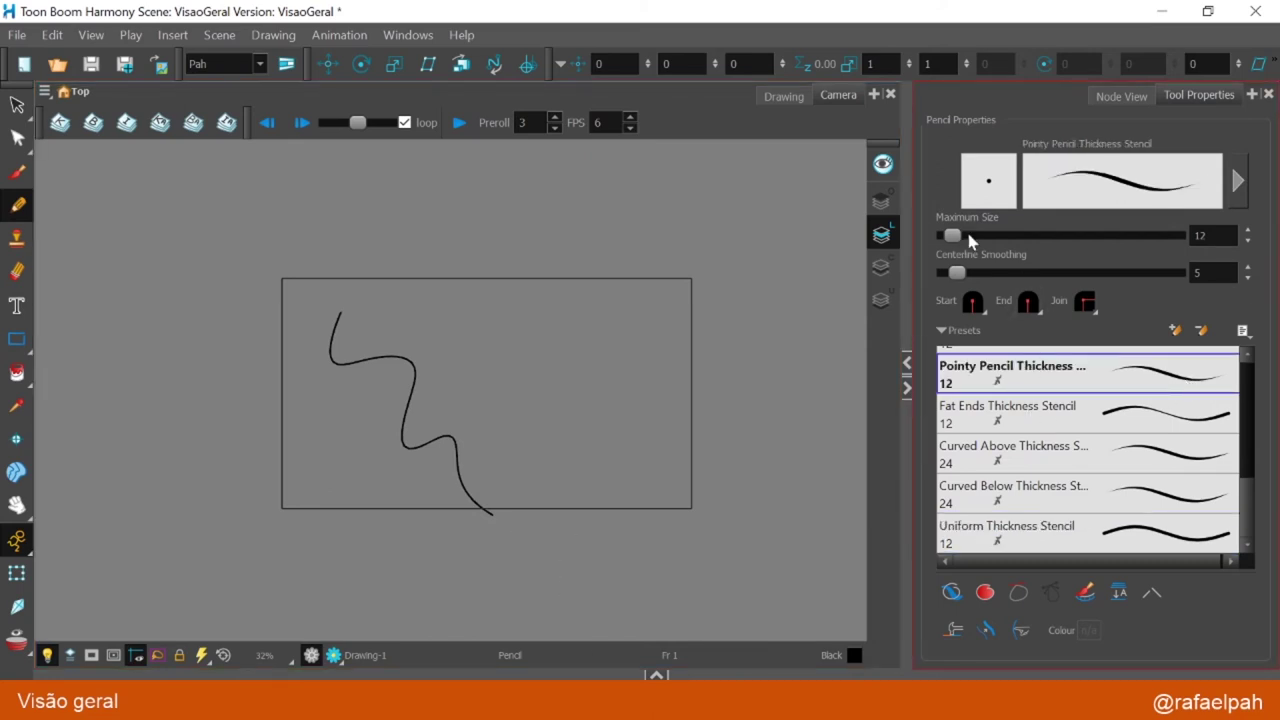
{"action": "left_click_drag", "start_coordinate": [968, 237], "coordinate": [1009, 237]}
{"action": "mouse_move", "coordinate": [432, 300]}
{"action": "left_mouse_down"}
{"action": "mouse_move", "coordinate": [472, 332]}
{"action": "mouse_move", "coordinate": [472, 424]}
{"action": "left_mouse_up"}
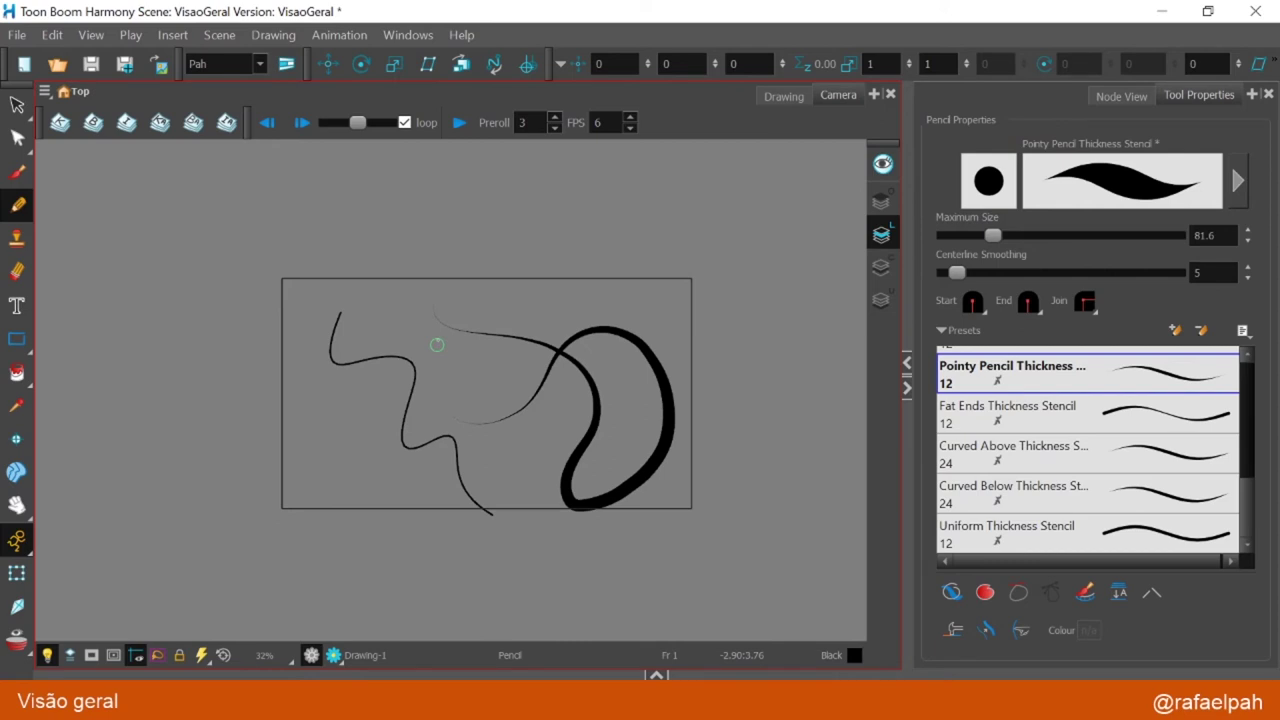
- Draw a looping Caligraphy brush stroke at size 30 over the pencil loop, and delete the thin wavy pencil line
{"action": "left_click", "coordinate": [20, 176]}
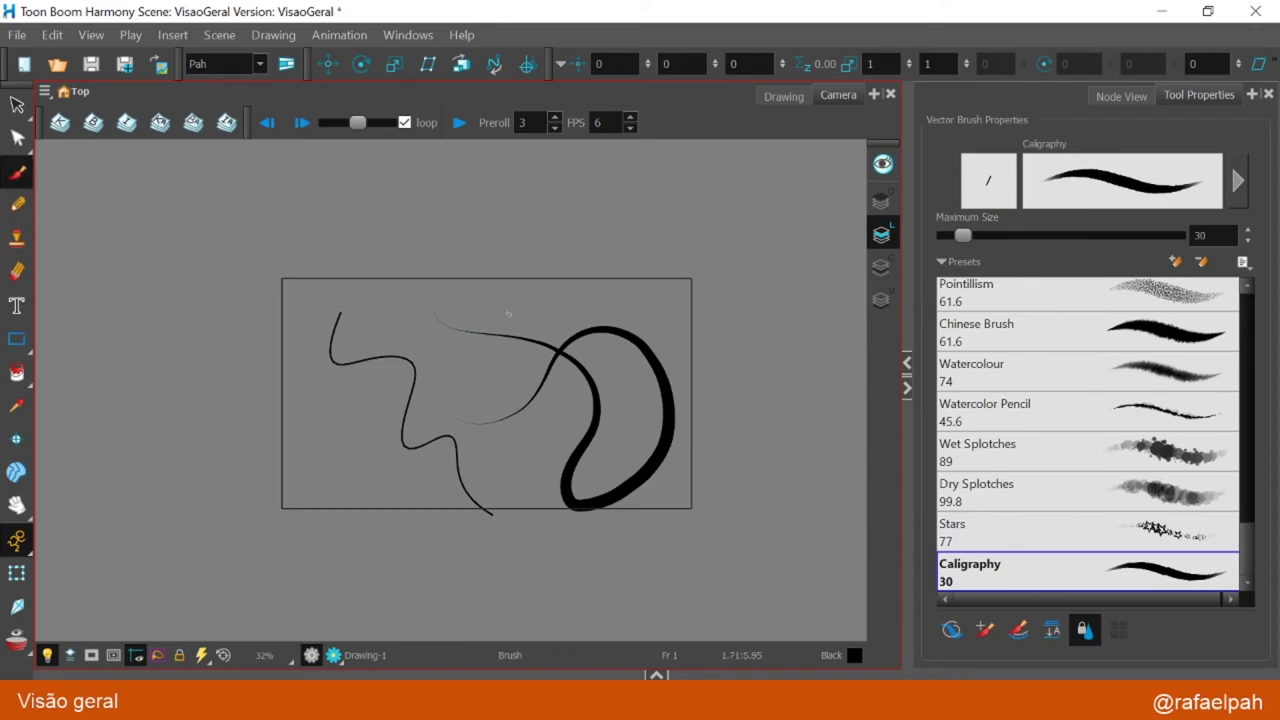
{"action": "mouse_move", "coordinate": [468, 294]}
{"action": "left_mouse_down"}
{"action": "mouse_move", "coordinate": [618, 353]}
{"action": "mouse_move", "coordinate": [601, 471]}
{"action": "mouse_move", "coordinate": [512, 470]}
{"action": "mouse_move", "coordinate": [616, 334]}
{"action": "mouse_move", "coordinate": [722, 395]}
{"action": "mouse_move", "coordinate": [699, 284]}
{"action": "mouse_move", "coordinate": [484, 390]}
{"action": "mouse_move", "coordinate": [418, 372]}
{"action": "left_mouse_up"}
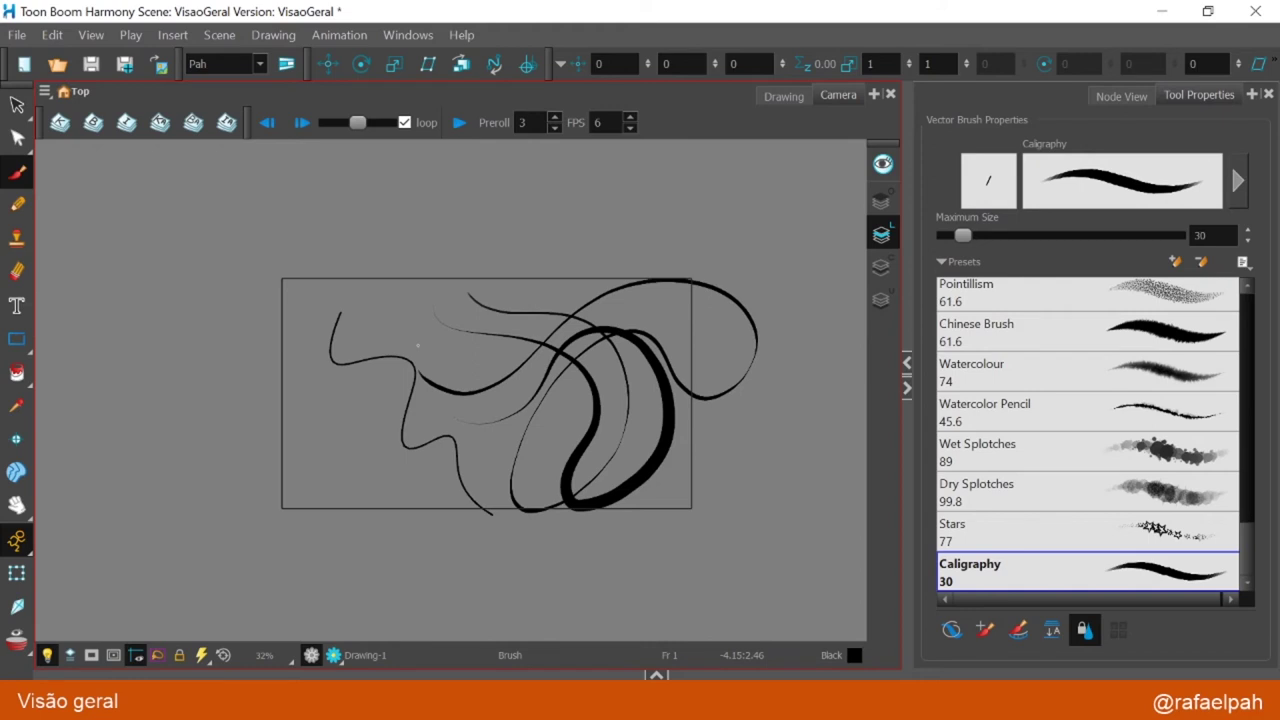
{"action": "left_click", "coordinate": [16, 104]}
{"action": "left_click", "coordinate": [396, 333]}
{"action": "key", "text": "Delete"}
- Select the thick pencil loop and move it left, clear of most of the brush stroke
{"action": "left_click", "coordinate": [602, 350]}
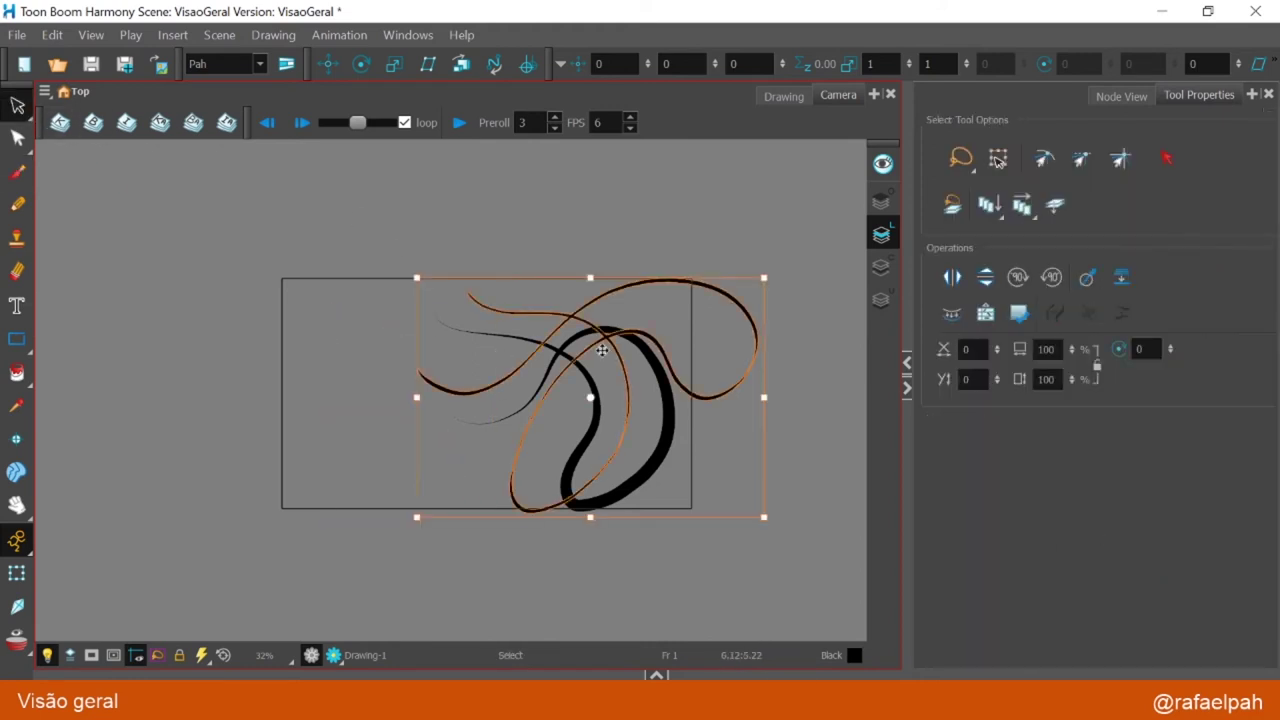
{"action": "left_click", "coordinate": [731, 463]}
{"action": "left_click", "coordinate": [656, 460]}
{"action": "left_click_drag", "start_coordinate": [656, 460], "coordinate": [415, 457]}
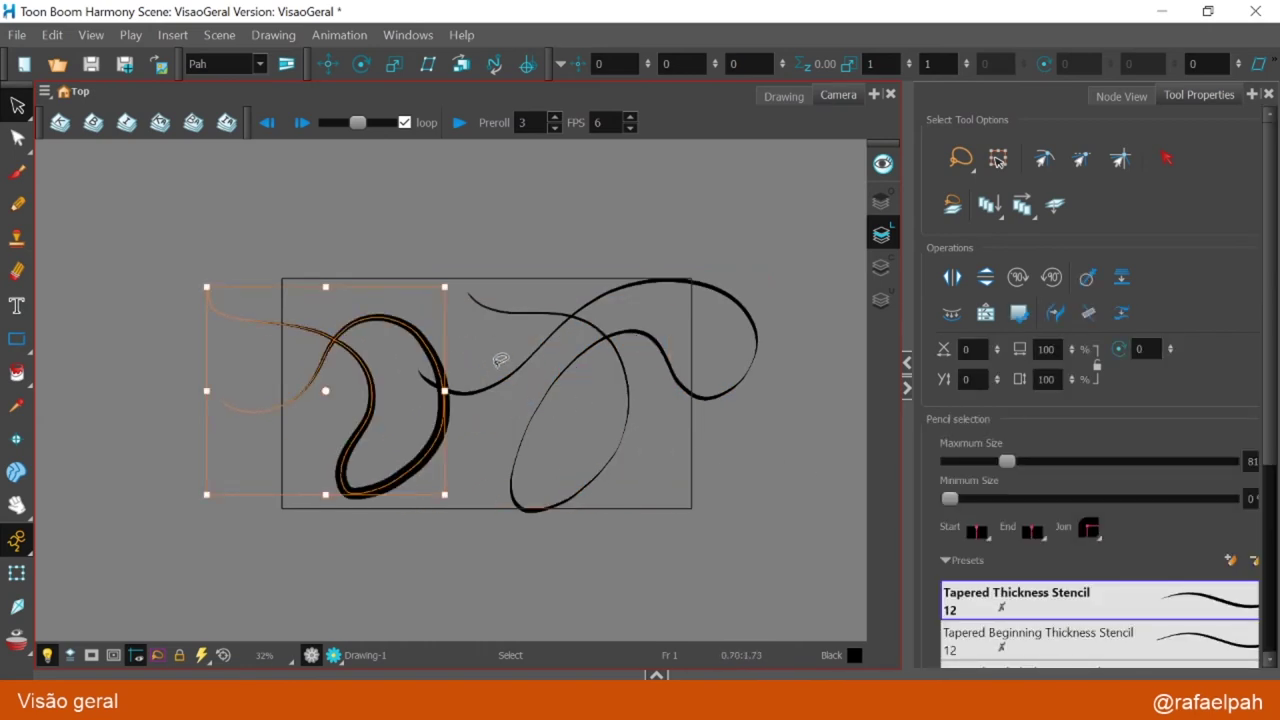
- Scale down the brush stroke and narrow the pencil loop so both fit side by side inside the camera frame
{"action": "left_click", "coordinate": [756, 342]}
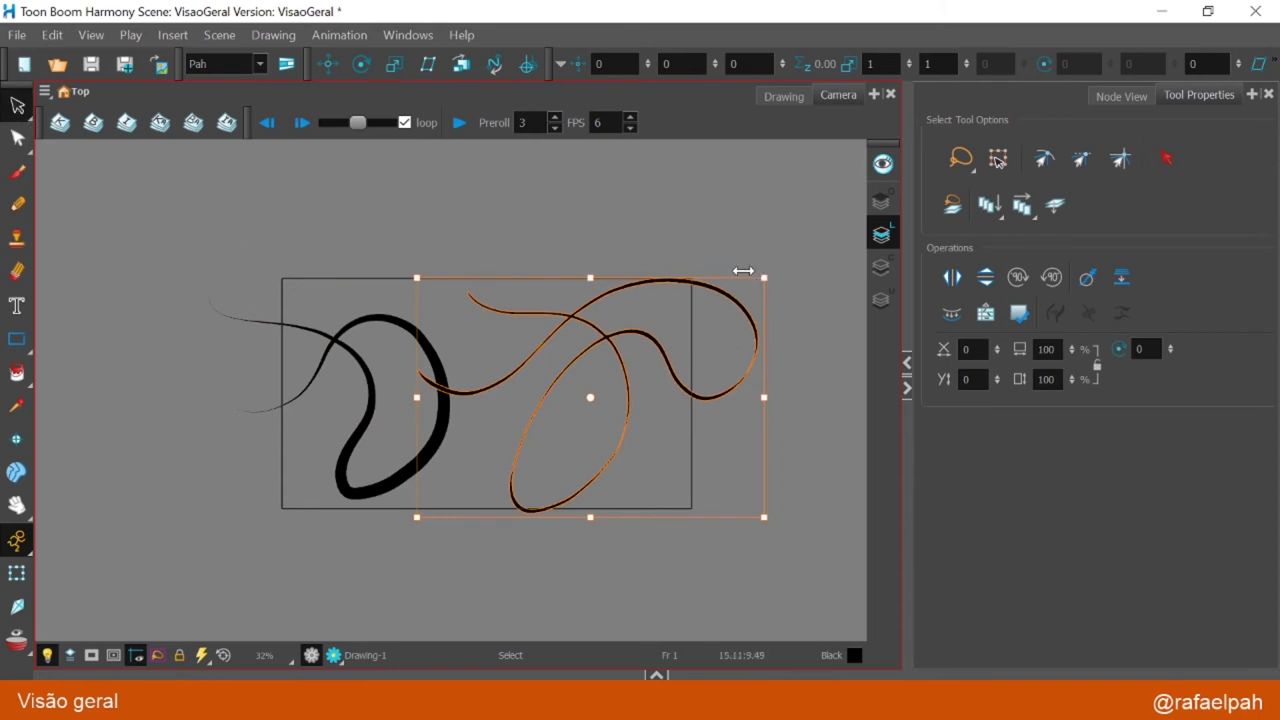
{"action": "mouse_move", "coordinate": [760, 279]}
{"action": "left_mouse_down"}
{"action": "mouse_move", "coordinate": [680, 306]}
{"action": "mouse_move", "coordinate": [693, 297]}
{"action": "mouse_move", "coordinate": [689, 434]}
{"action": "mouse_move", "coordinate": [658, 308]}
{"action": "mouse_move", "coordinate": [663, 334]}
{"action": "mouse_move", "coordinate": [628, 332]}
{"action": "mouse_move", "coordinate": [660, 334]}
{"action": "mouse_move", "coordinate": [626, 312]}
{"action": "mouse_move", "coordinate": [676, 316]}
{"action": "left_mouse_up"}
{"action": "key", "text": "ctrl+z"}
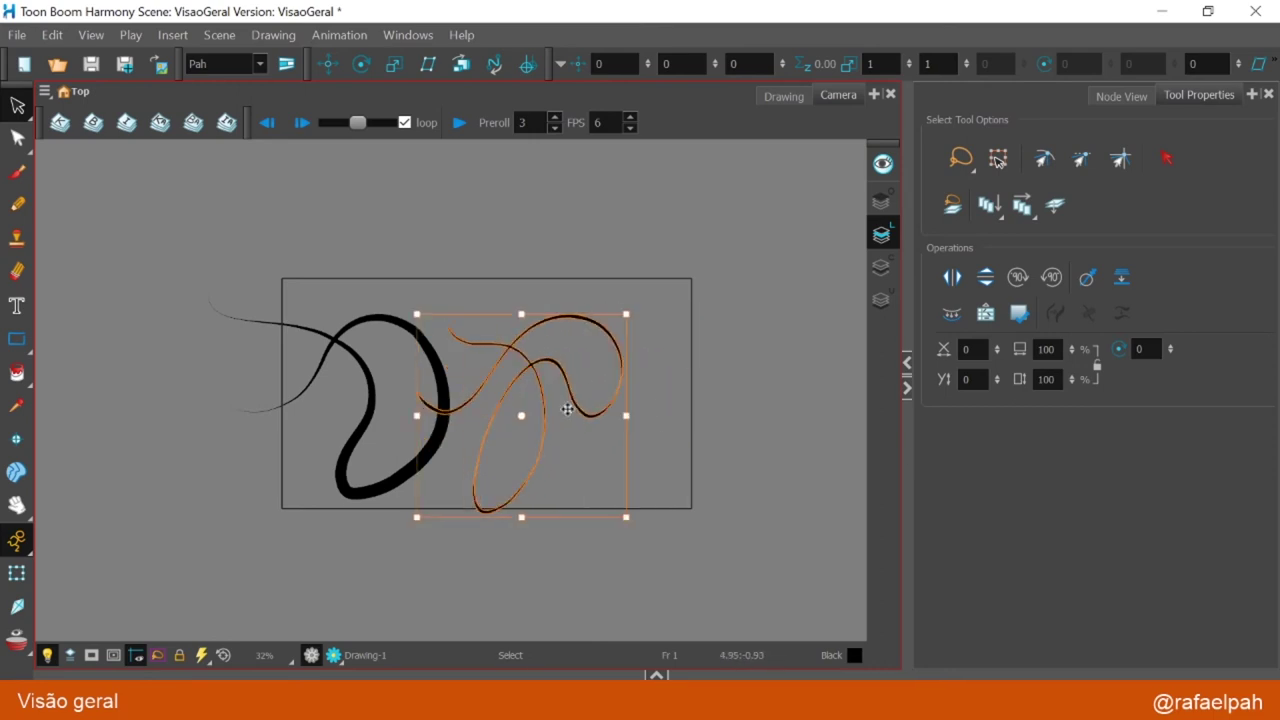
{"action": "left_click", "coordinate": [428, 357]}
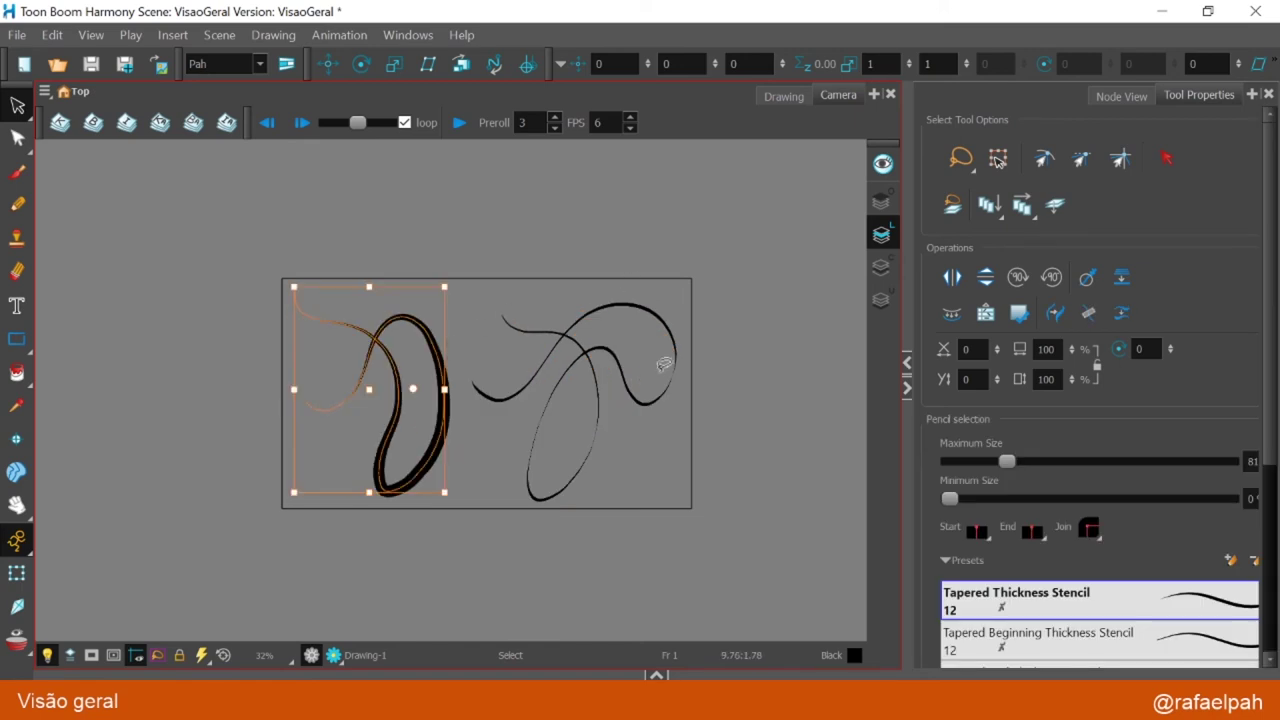
{"action": "left_click", "coordinate": [662, 489]}
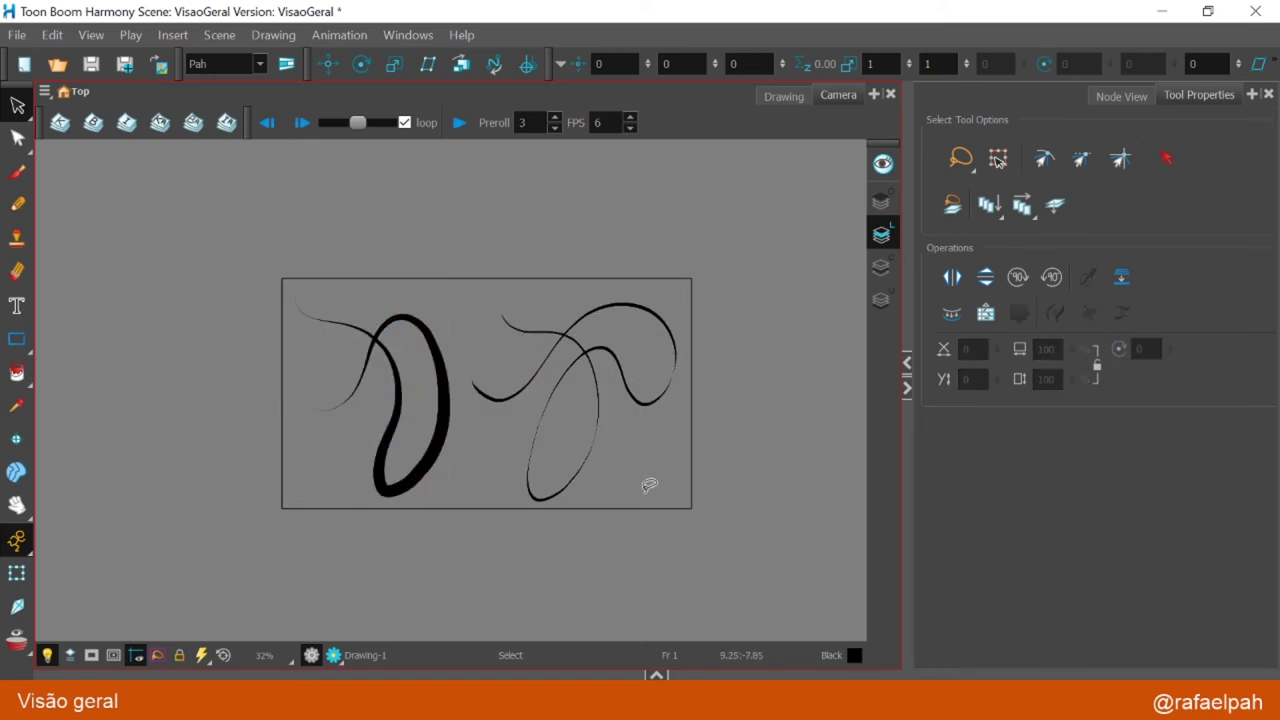
- Examine the contour points of the pencil loop and the brush stroke with the Contour Editor
{"action": "scroll", "coordinate": [650, 485], "scroll_direction": "up", "scroll_amount": 2}
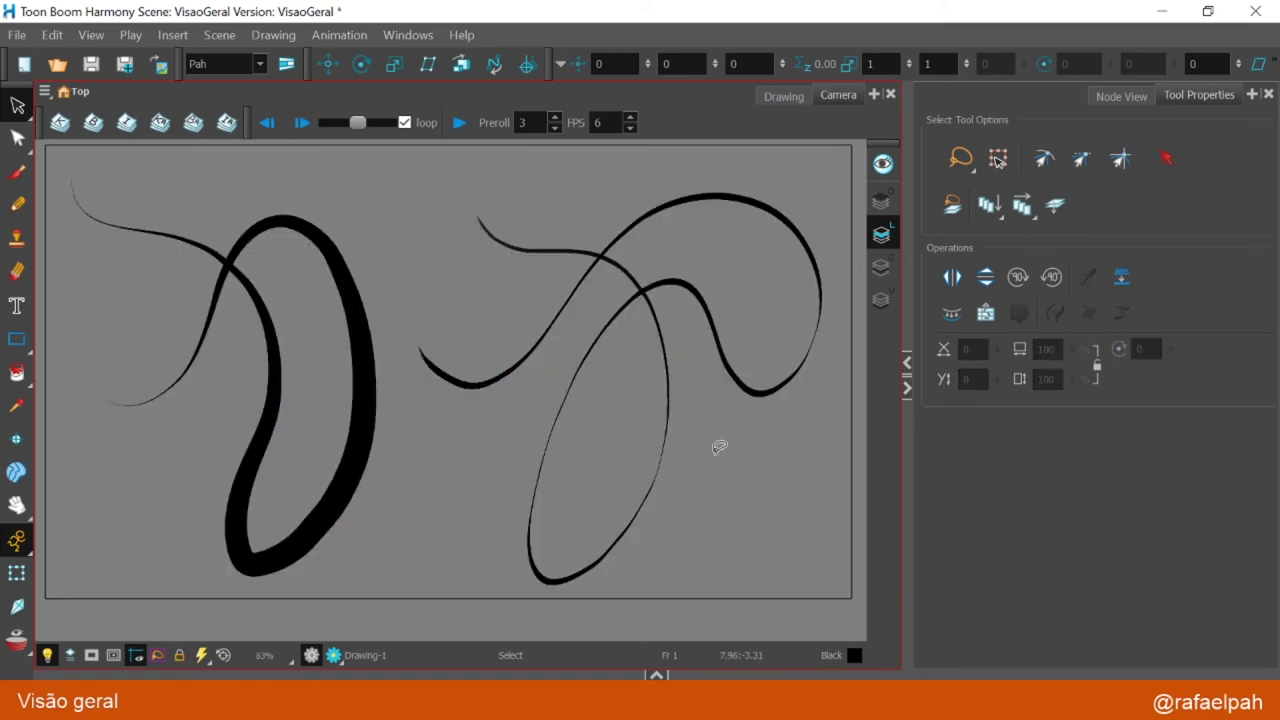
{"action": "left_click", "coordinate": [16, 142]}
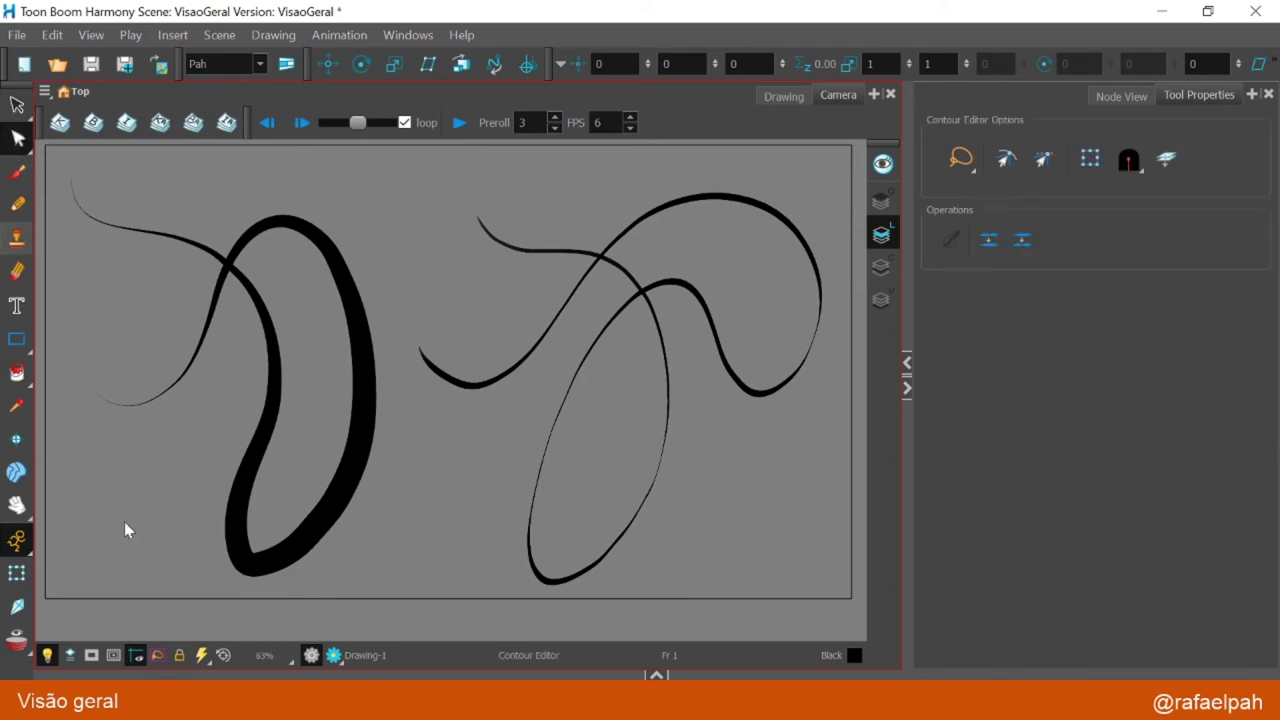
{"action": "mouse_move", "coordinate": [617, 230]}
{"action": "left_mouse_down"}
{"action": "mouse_move", "coordinate": [329, 214]}
{"action": "mouse_move", "coordinate": [934, 504]}
{"action": "left_mouse_up"}
{"action": "scroll", "coordinate": [640, 500], "scroll_direction": "up", "scroll_amount": 1}
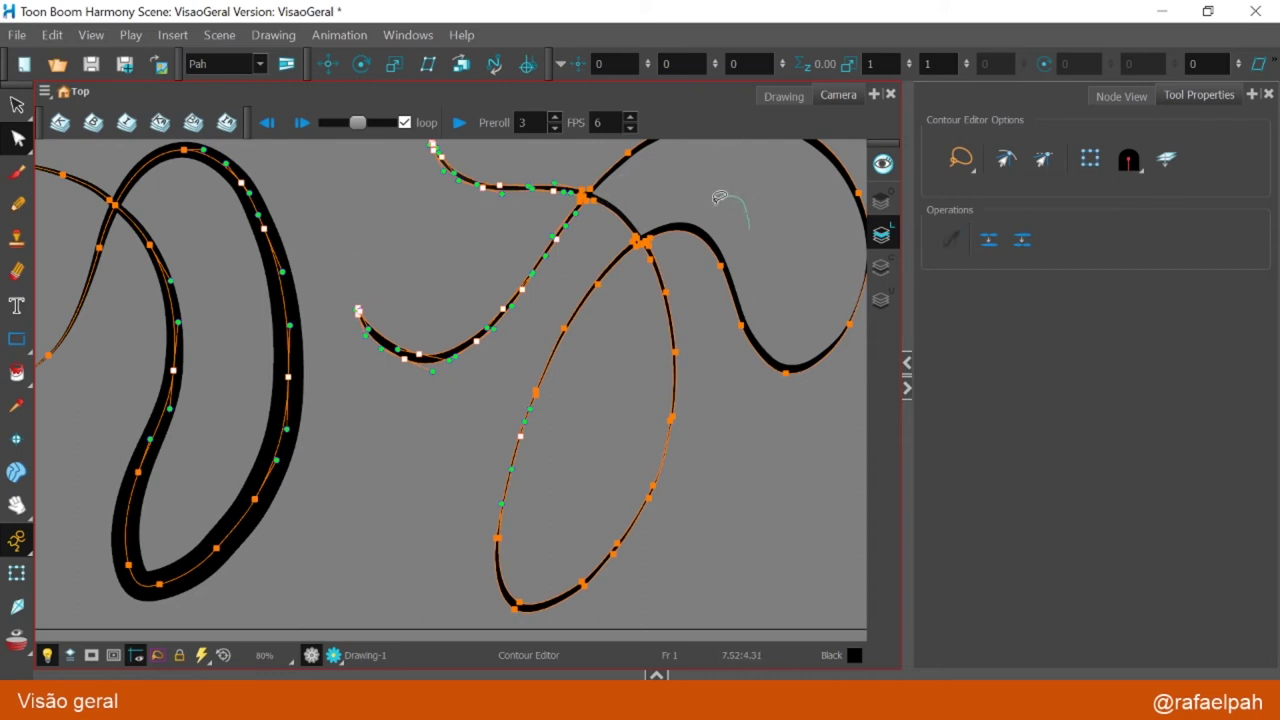
{"action": "left_click", "coordinate": [714, 357]}
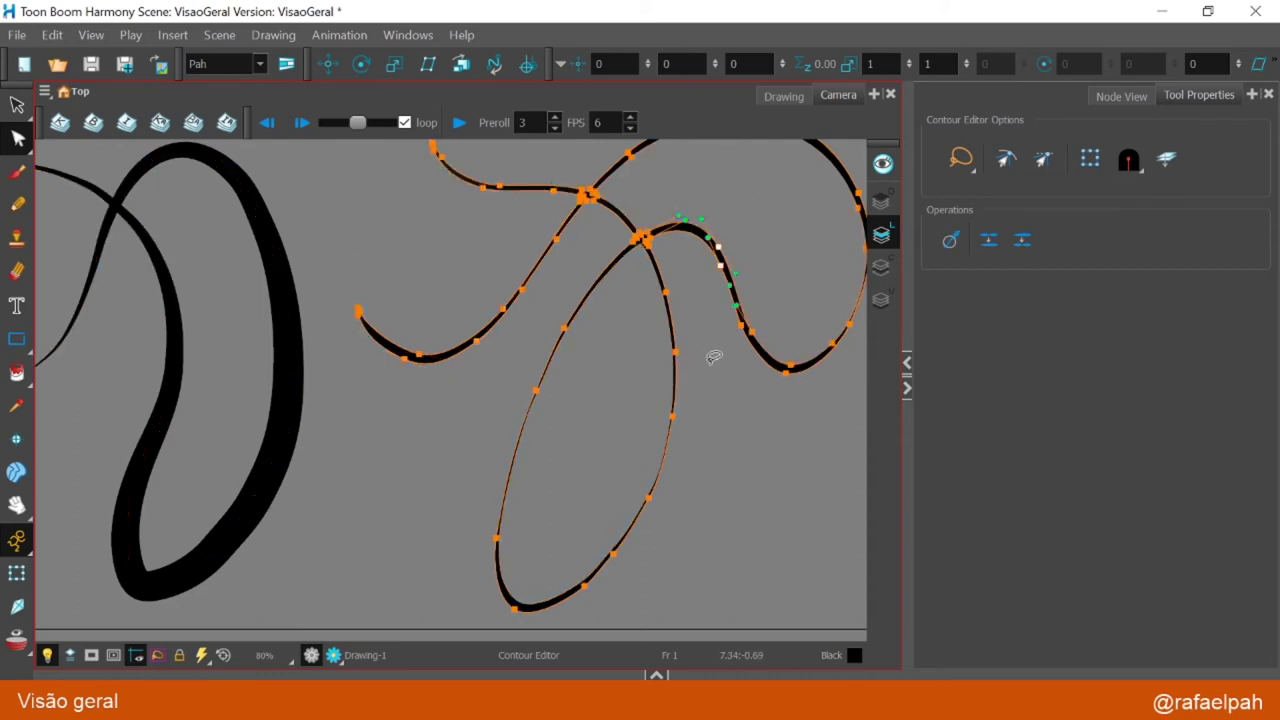
{"action": "left_click_drag", "start_coordinate": [711, 449], "coordinate": [460, 82]}
{"action": "left_click", "coordinate": [718, 433]}
- Pull contour points outward on the brush stroke's lower-right bend and top arc to thicken both sections
{"action": "scroll", "coordinate": [724, 410], "scroll_direction": "up", "scroll_amount": 2}
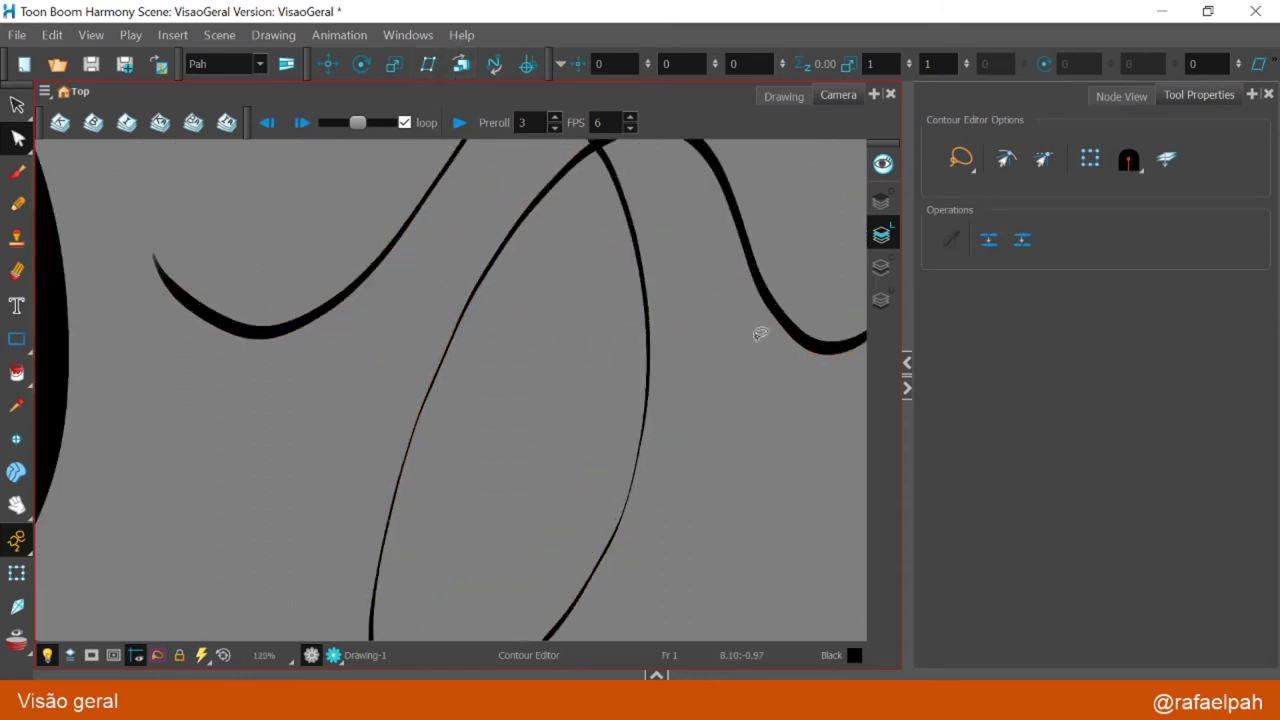
{"action": "key", "text": "ctrl+a"}
{"action": "mouse_move", "coordinate": [778, 268]}
{"action": "left_mouse_down"}
{"action": "mouse_move", "coordinate": [724, 312]}
{"action": "mouse_move", "coordinate": [772, 295]}
{"action": "left_mouse_up"}
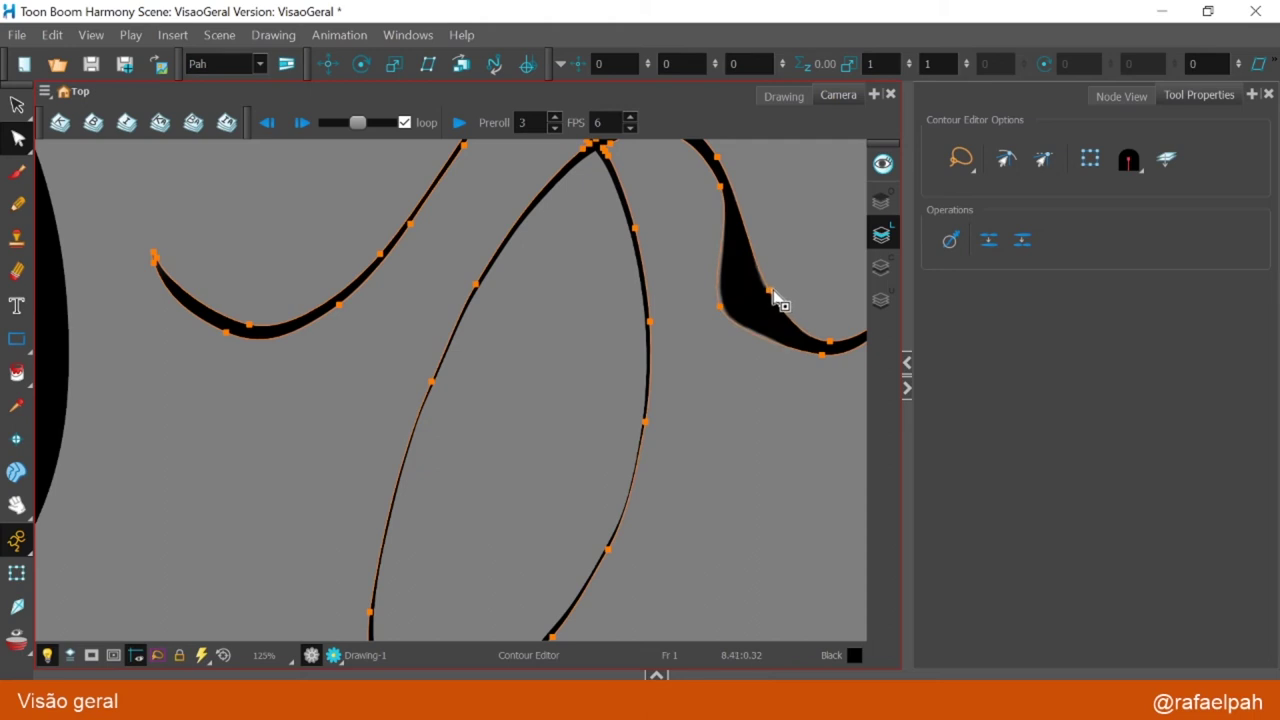
{"action": "scroll", "coordinate": [777, 300], "scroll_direction": "down", "scroll_amount": 2}
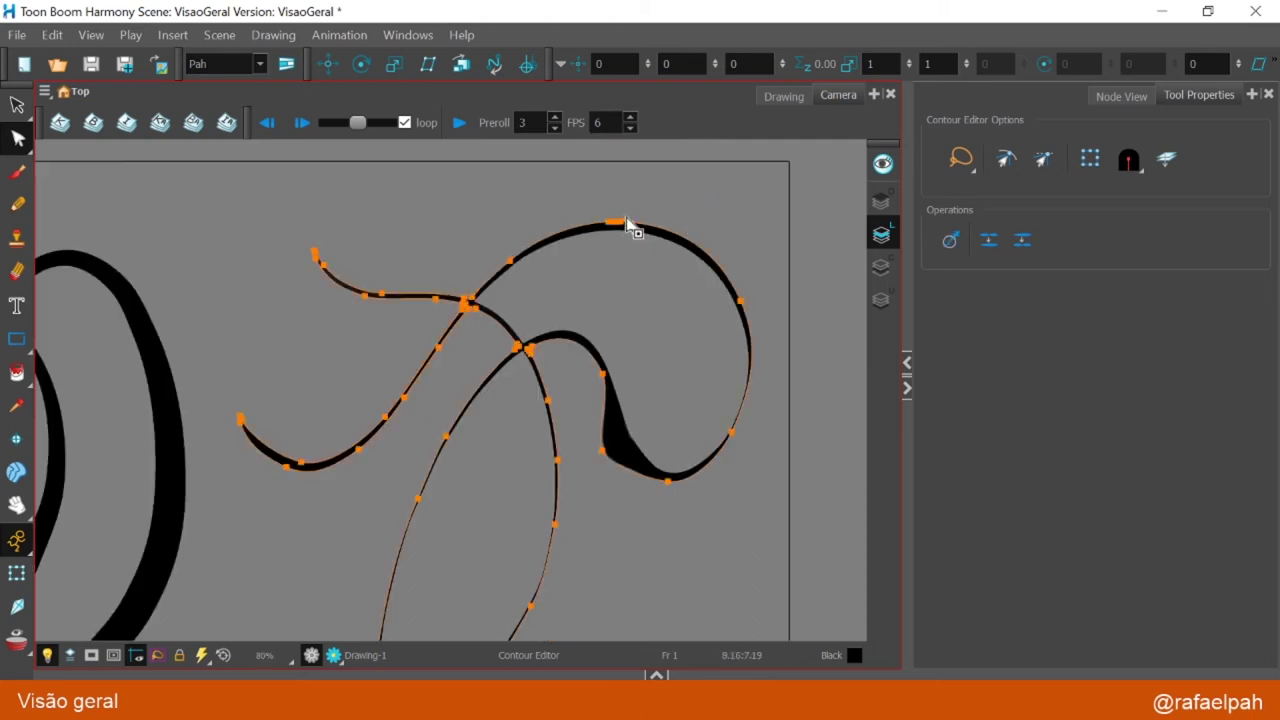
{"action": "left_click_drag", "start_coordinate": [682, 172], "coordinate": [684, 175]}
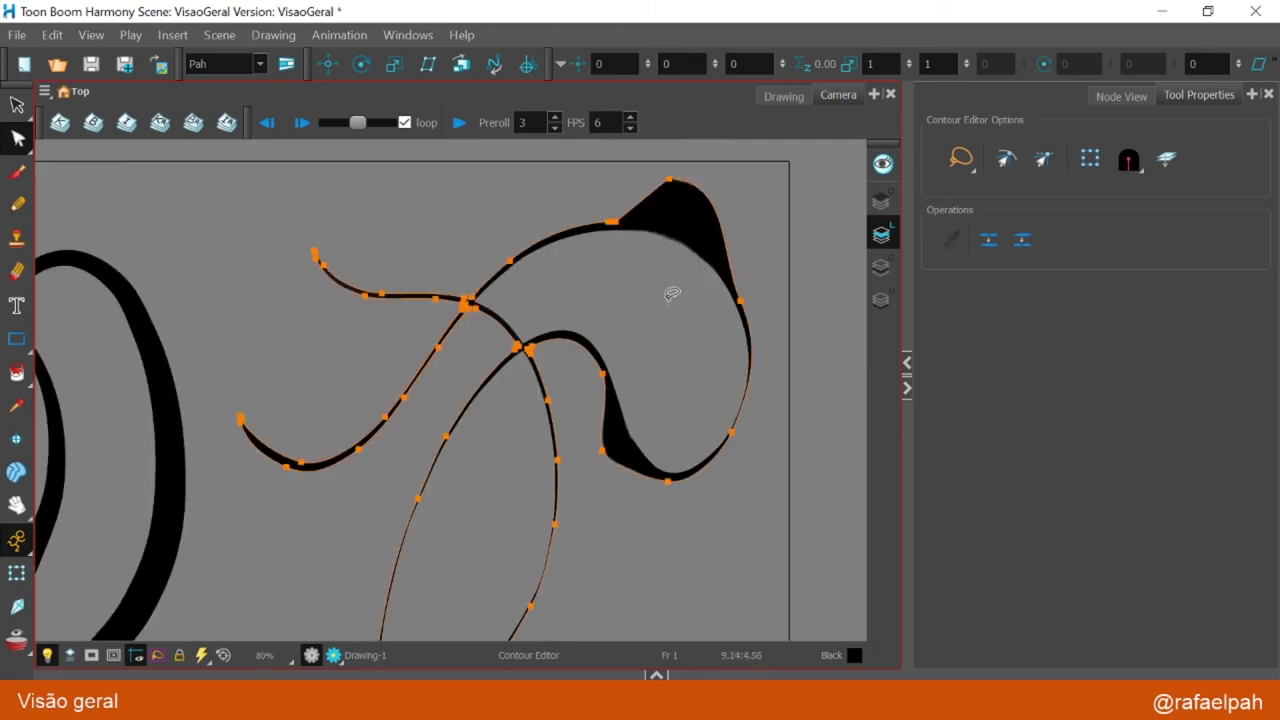
- Pull the pair of contour points between the brush stroke's upper crossing and top arc down toward the lower crossing
{"action": "mouse_move", "coordinate": [542, 274]}
{"action": "left_mouse_down"}
{"action": "mouse_move", "coordinate": [503, 216]}
{"action": "mouse_move", "coordinate": [509, 263]}
{"action": "mouse_move", "coordinate": [552, 320]}
{"action": "left_mouse_up"}
{"action": "scroll", "coordinate": [509, 263], "scroll_direction": "up", "scroll_amount": 5}
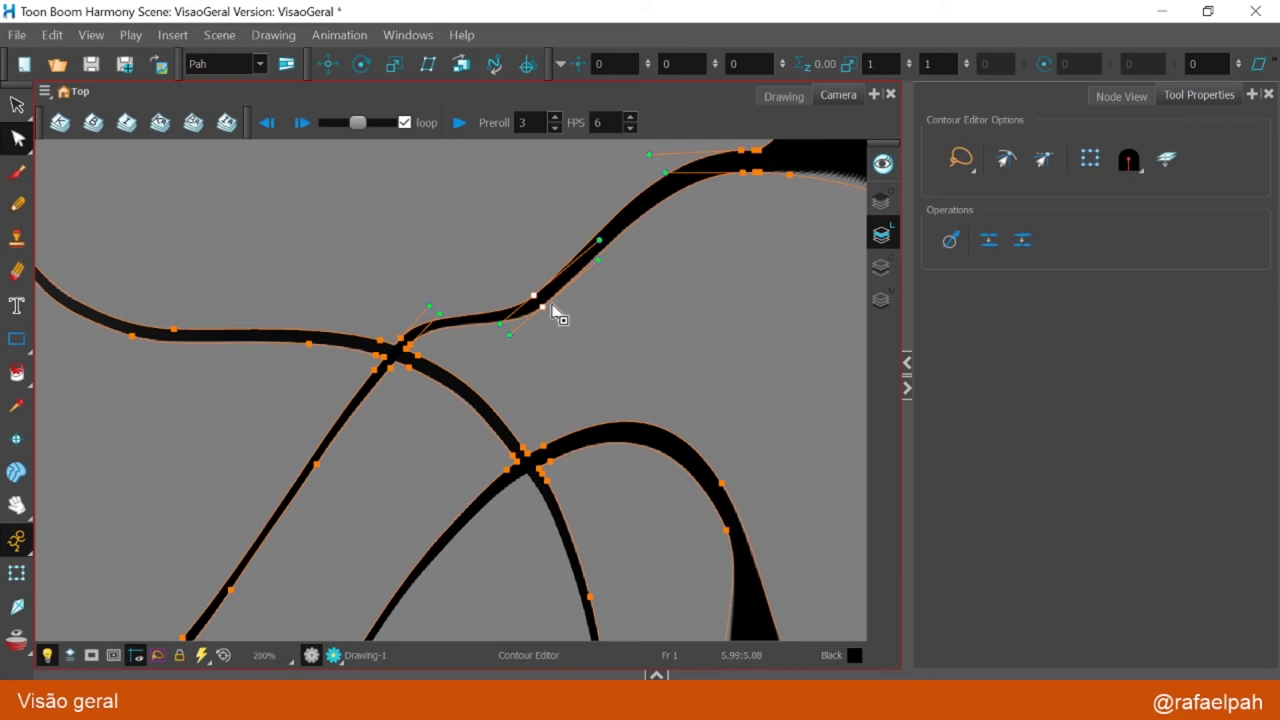
{"action": "mouse_move", "coordinate": [550, 309]}
{"action": "left_mouse_down"}
{"action": "mouse_move", "coordinate": [674, 409]}
{"action": "mouse_move", "coordinate": [531, 369]}
{"action": "mouse_move", "coordinate": [591, 396]}
{"action": "mouse_move", "coordinate": [540, 429]}
{"action": "left_mouse_up"}
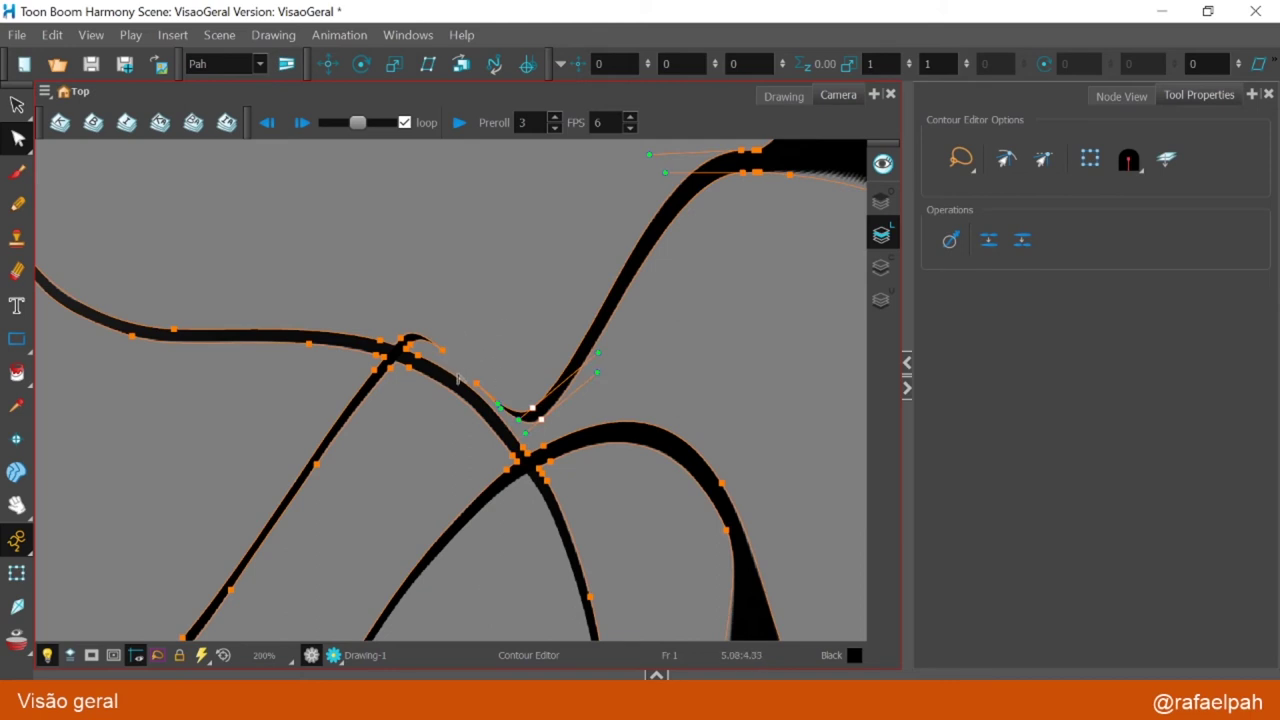
{"action": "left_click", "coordinate": [466, 338]}
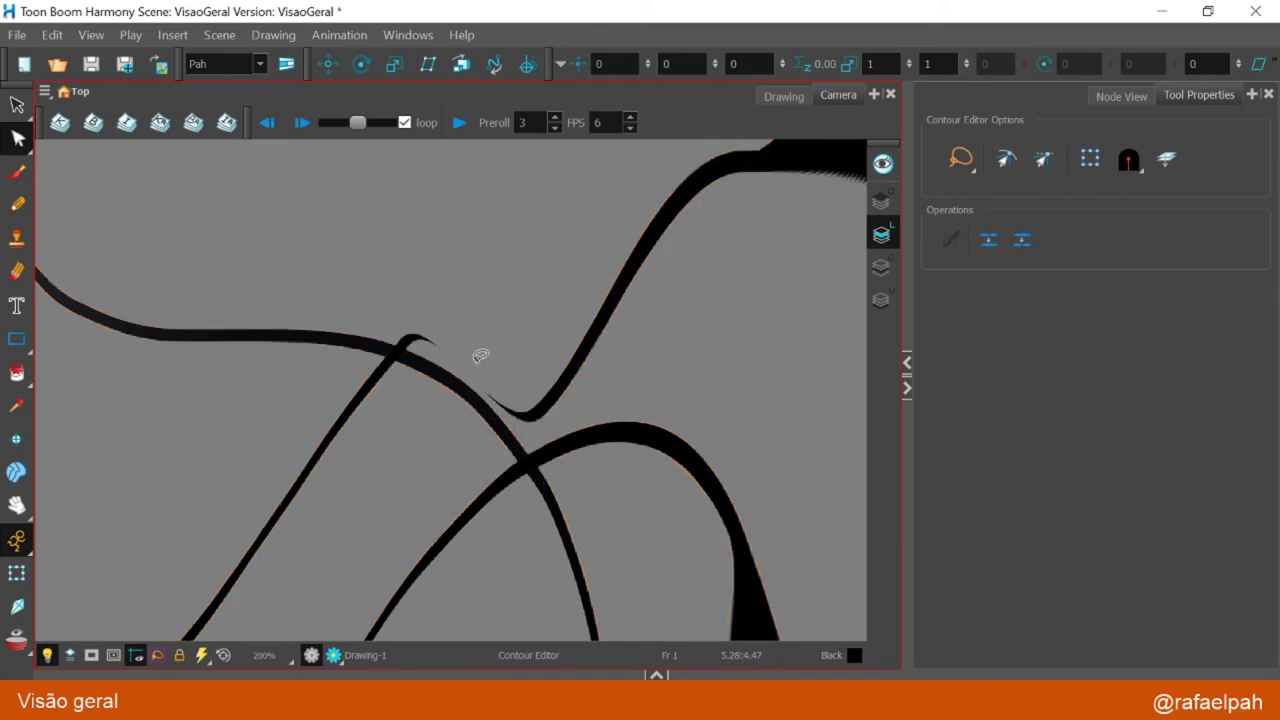
{"action": "scroll", "coordinate": [471, 334], "scroll_direction": "up", "scroll_amount": 2}
{"action": "mouse_move", "coordinate": [481, 298]}
{"action": "left_mouse_down"}
{"action": "mouse_move", "coordinate": [452, 362]}
{"action": "mouse_move", "coordinate": [480, 335]}
{"action": "left_mouse_up"}
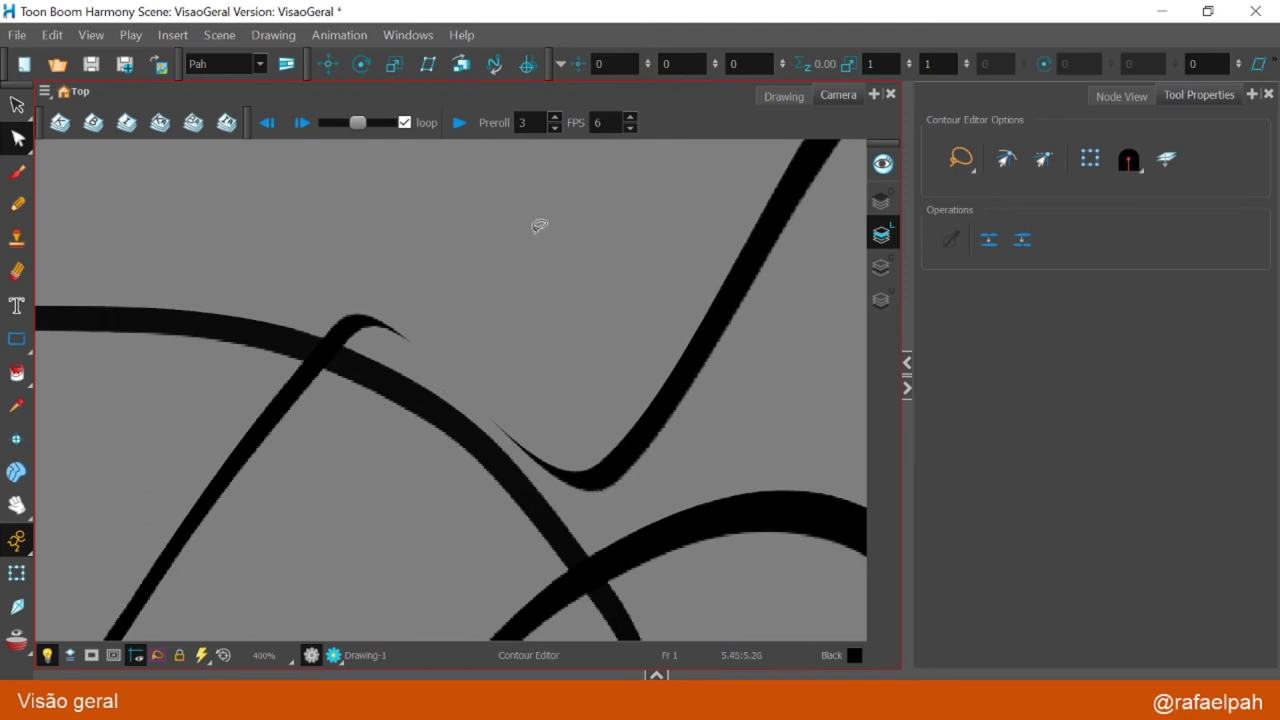
- Pull the contour point on the right side of the pencil loop up and outward to form a bulge
{"action": "scroll", "coordinate": [537, 251], "scroll_direction": "down", "scroll_amount": 1}
{"action": "scroll", "coordinate": [491, 523], "scroll_direction": "down", "scroll_amount": 7}
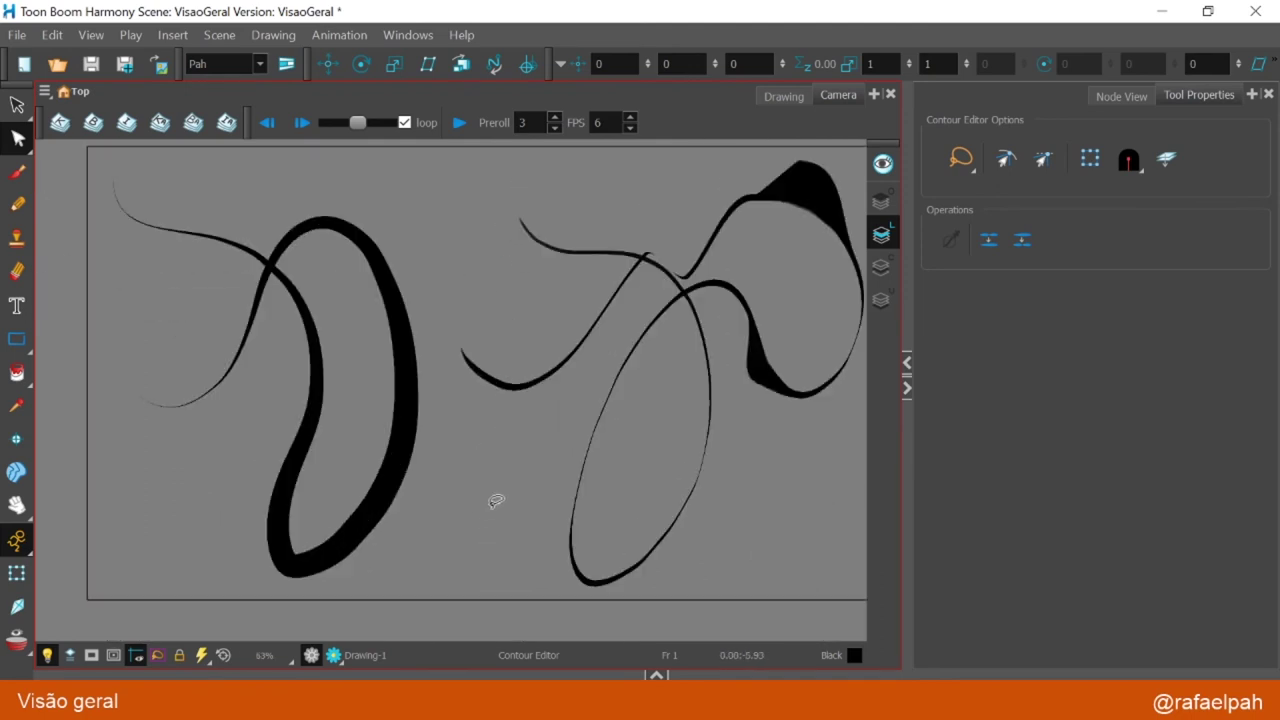
{"action": "mouse_move", "coordinate": [492, 505]}
{"action": "left_mouse_down"}
{"action": "mouse_move", "coordinate": [326, 300]}
{"action": "mouse_move", "coordinate": [410, 405]}
{"action": "left_mouse_up"}
{"action": "scroll", "coordinate": [410, 405], "scroll_direction": "up", "scroll_amount": 3}
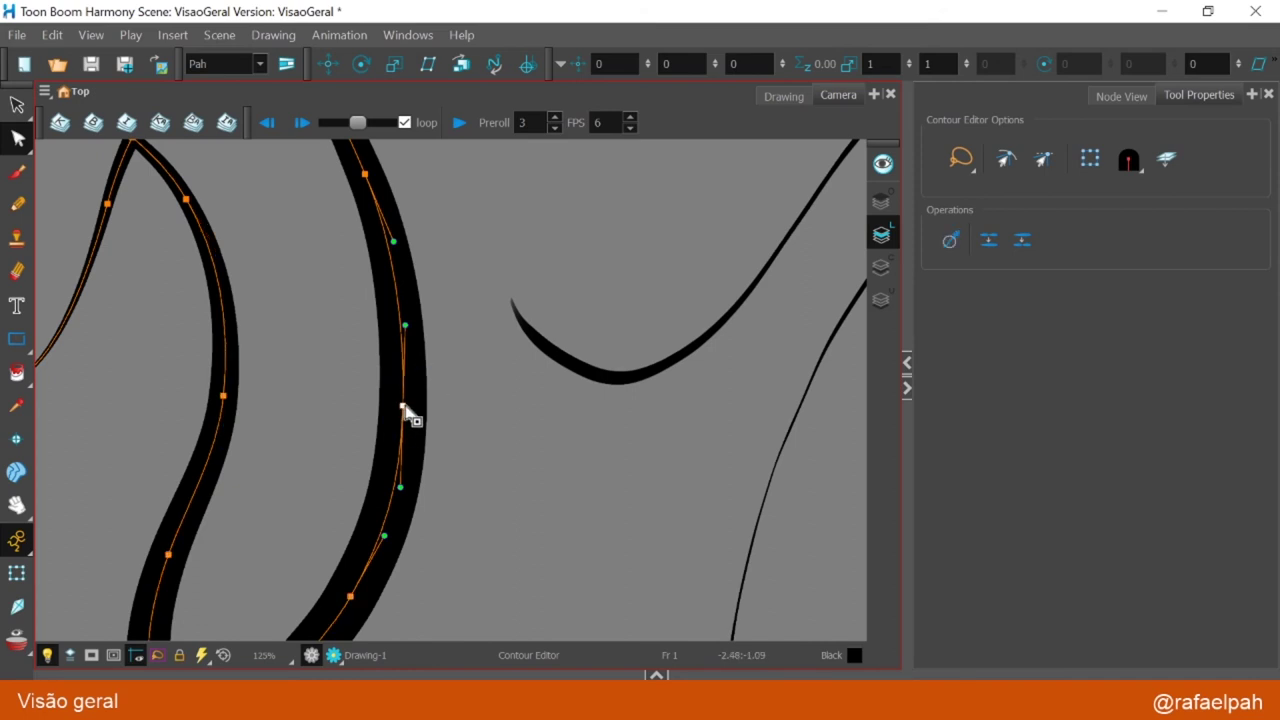
{"action": "mouse_move", "coordinate": [403, 406]}
{"action": "left_mouse_down"}
{"action": "mouse_move", "coordinate": [471, 396]}
{"action": "mouse_move", "coordinate": [327, 398]}
{"action": "mouse_move", "coordinate": [366, 300]}
{"action": "mouse_move", "coordinate": [487, 284]}
{"action": "left_mouse_up"}
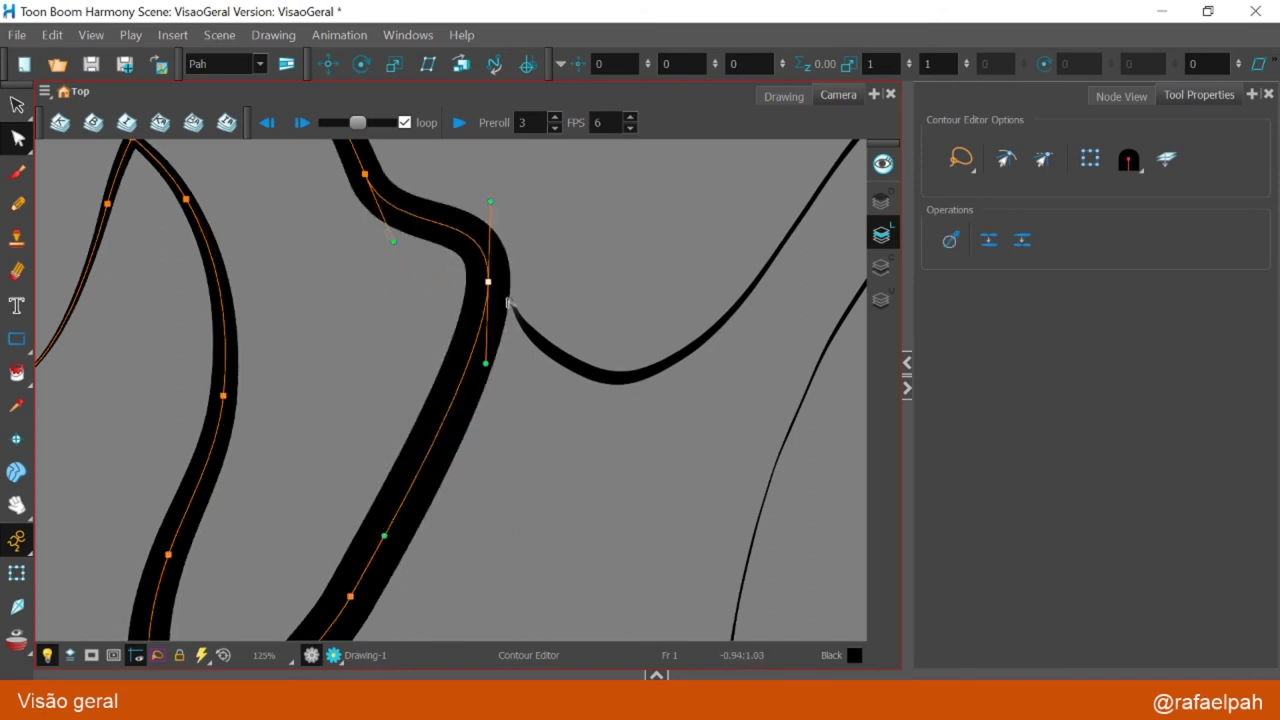
- Reshape the pencil loop's right side by adjusting Bezier handles, pulling the lower-right point outward and pushing the middle point inward
{"action": "scroll", "coordinate": [505, 293], "scroll_direction": "down", "scroll_amount": 3}
{"action": "mouse_move", "coordinate": [496, 328]}
{"action": "left_mouse_down"}
{"action": "mouse_move", "coordinate": [529, 363]}
{"action": "mouse_move", "coordinate": [566, 360]}
{"action": "mouse_move", "coordinate": [578, 290]}
{"action": "mouse_move", "coordinate": [651, 230]}
{"action": "mouse_move", "coordinate": [601, 180]}
{"action": "left_mouse_up"}
{"action": "left_click_drag", "start_coordinate": [497, 288], "coordinate": [487, 281]}
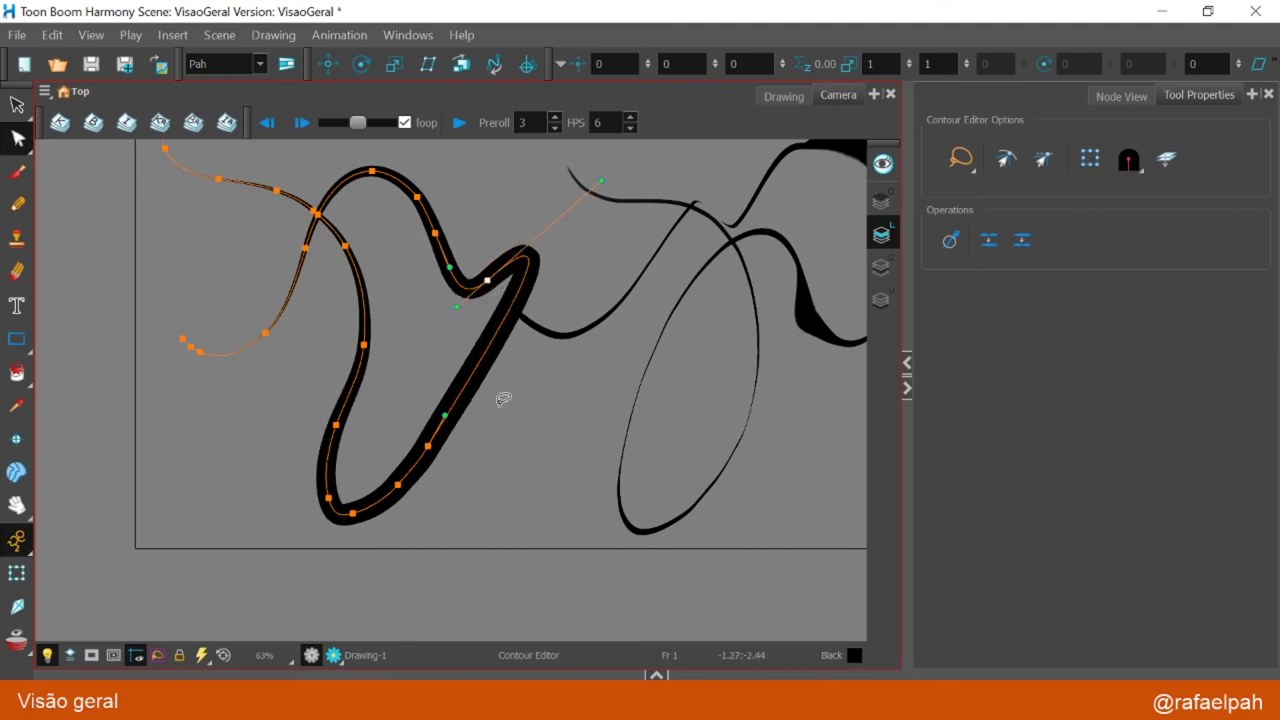
{"action": "mouse_move", "coordinate": [455, 425]}
{"action": "left_mouse_down"}
{"action": "mouse_move", "coordinate": [428, 451]}
{"action": "mouse_move", "coordinate": [476, 455]}
{"action": "left_mouse_up"}
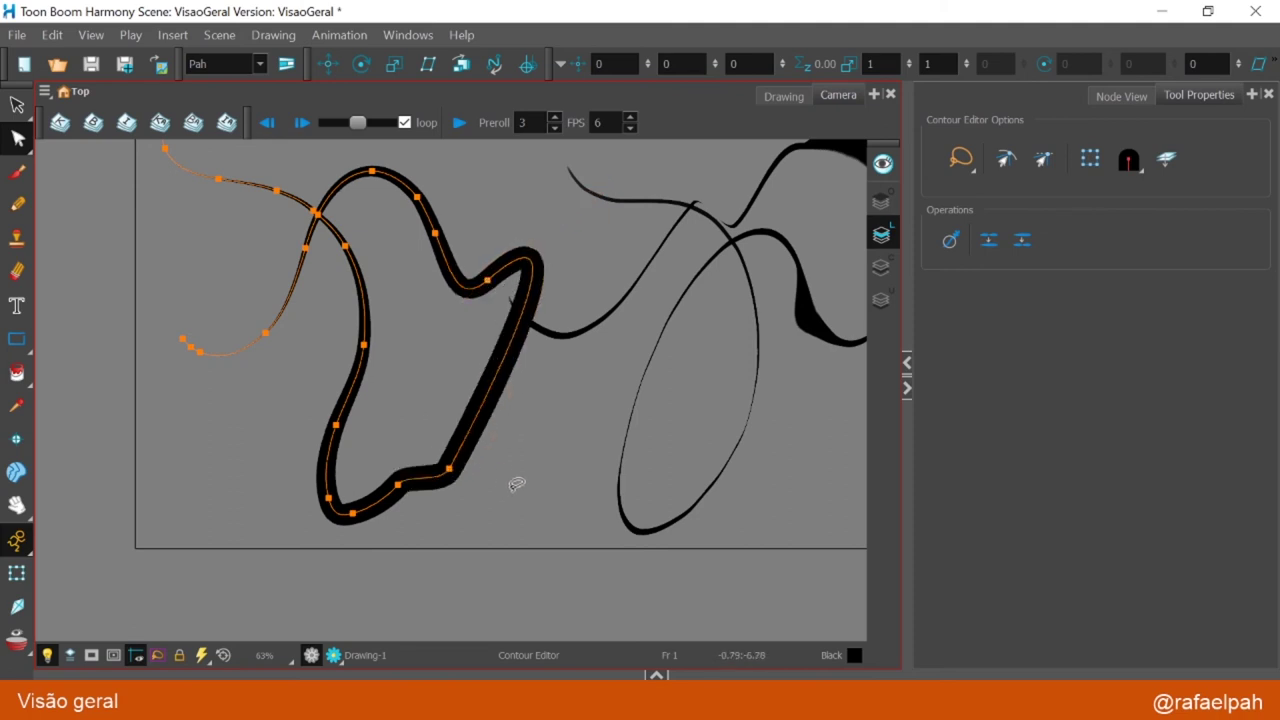
{"action": "mouse_move", "coordinate": [487, 281]}
{"action": "left_mouse_down"}
{"action": "mouse_move", "coordinate": [446, 346]}
{"action": "mouse_move", "coordinate": [412, 357]}
{"action": "left_mouse_up"}
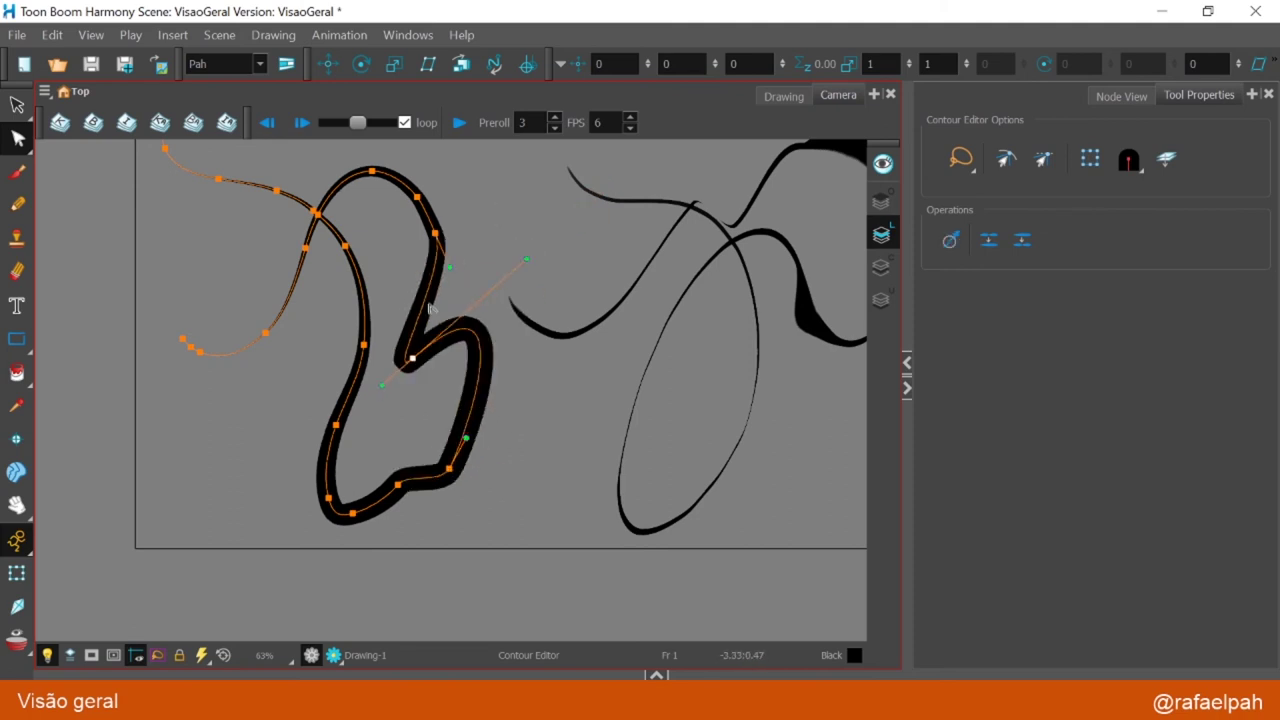
{"action": "left_click_drag", "start_coordinate": [450, 267], "coordinate": [460, 290]}
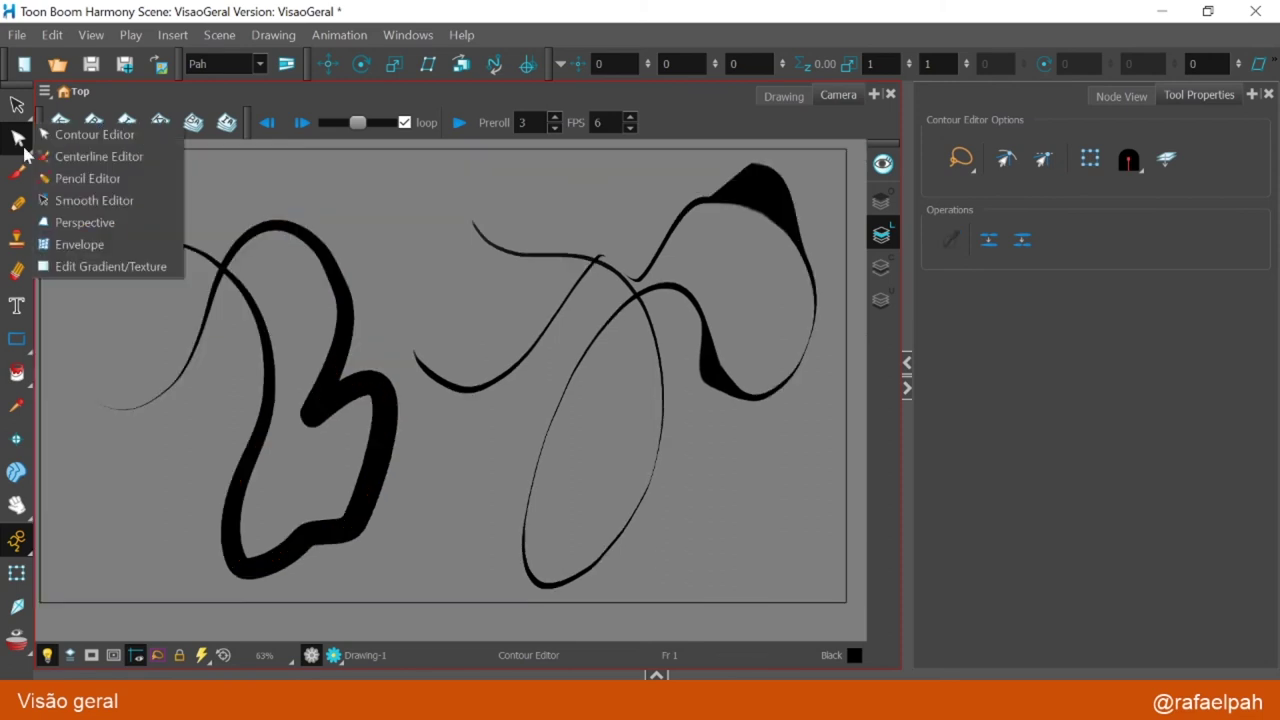
- Shift the outer and inner contour points of the brush stroke's thick top arc slightly downward
{"action": "left_click", "coordinate": [751, 162]}
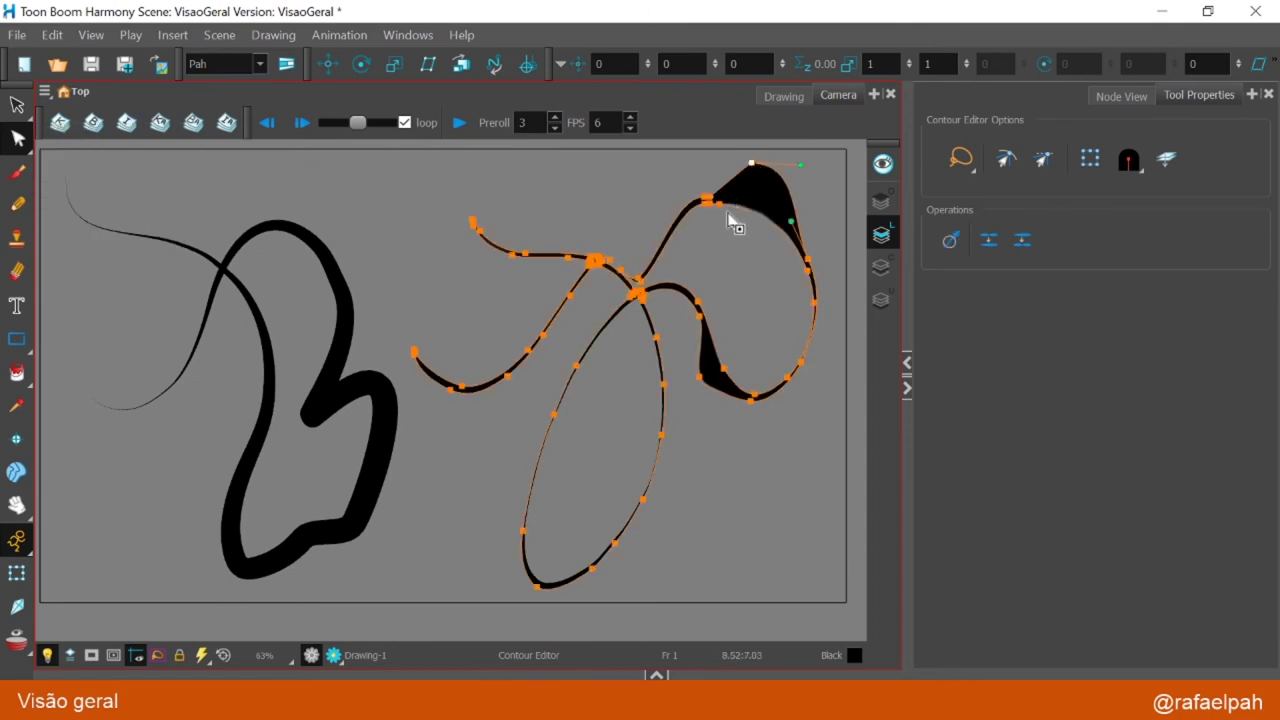
{"action": "left_click_drag", "start_coordinate": [757, 177], "coordinate": [750, 185]}
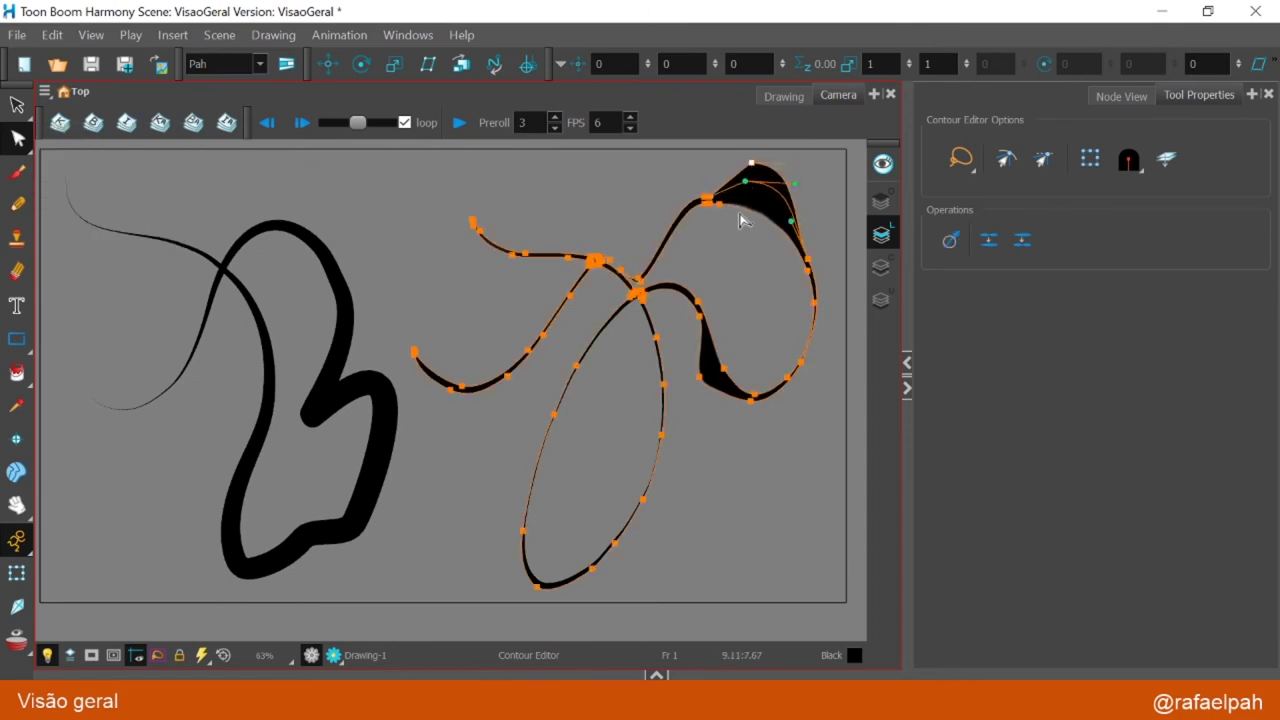
{"action": "key", "text": "ctrl+z"}
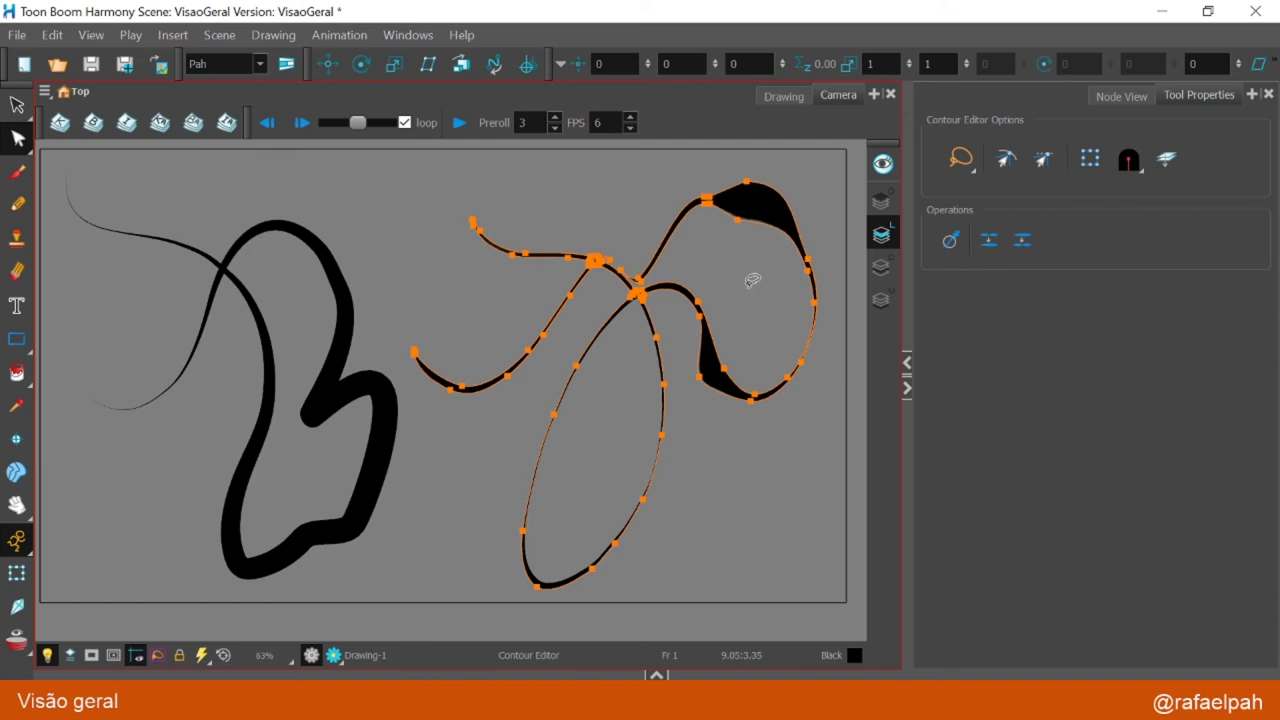
{"action": "left_click", "coordinate": [752, 281]}
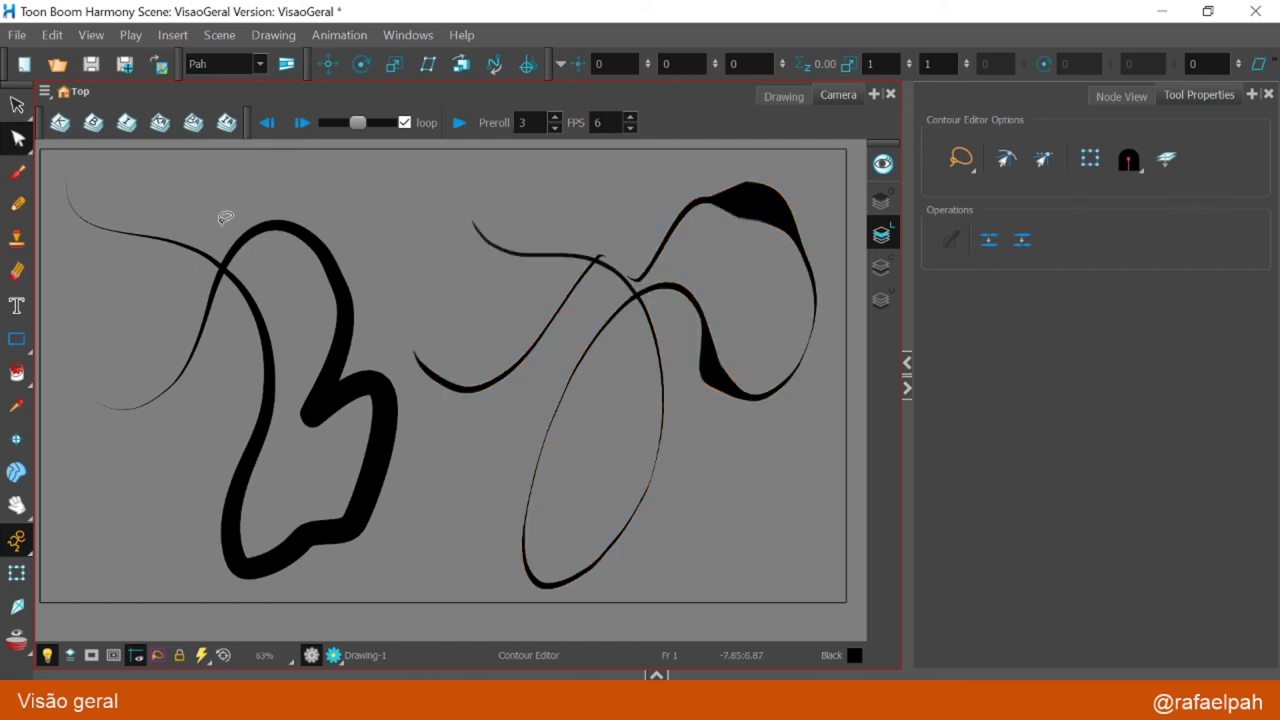
- Thicken the pencil stroke at its lower-right bend with the Pencil Editor
{"action": "left_click", "coordinate": [354, 395]}
{"action": "left_click", "coordinate": [341, 288]}
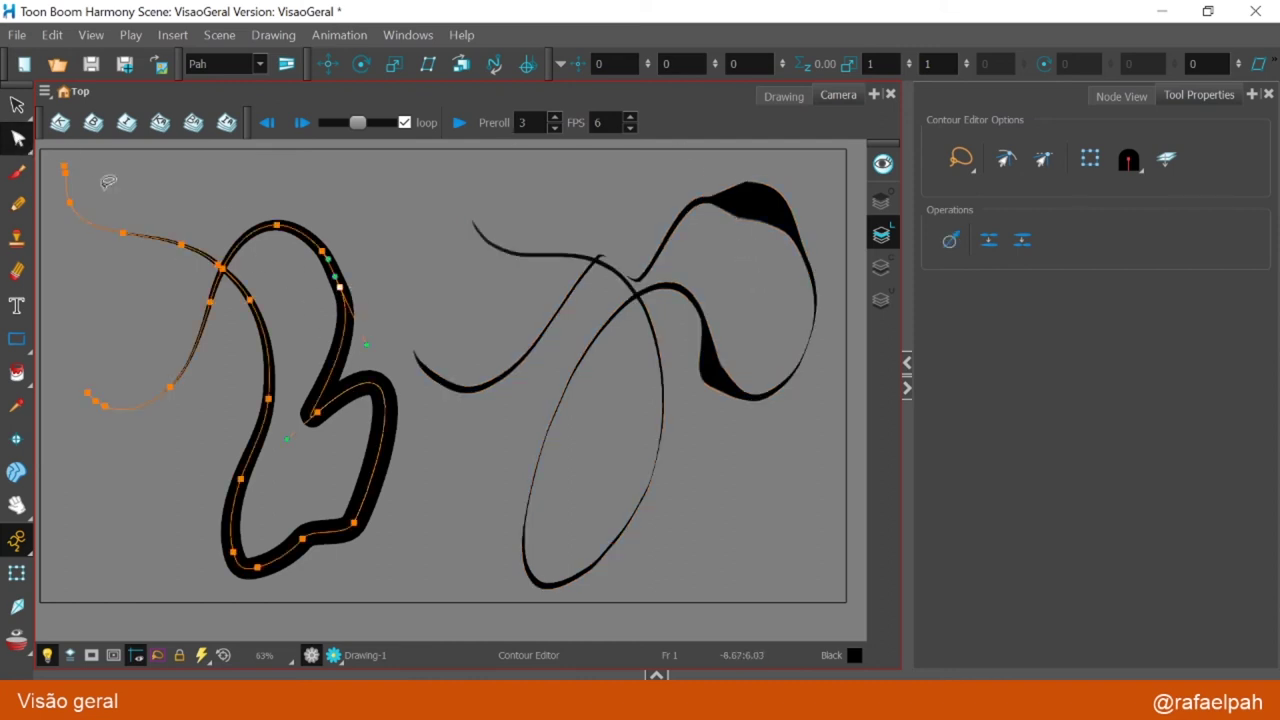
{"action": "mouse_move", "coordinate": [17, 138]}
{"action": "left_mouse_down"}
{"action": "mouse_move", "coordinate": [125, 157]}
{"action": "mouse_move", "coordinate": [147, 182]}
{"action": "mouse_move", "coordinate": [129, 186]}
{"action": "left_mouse_up"}
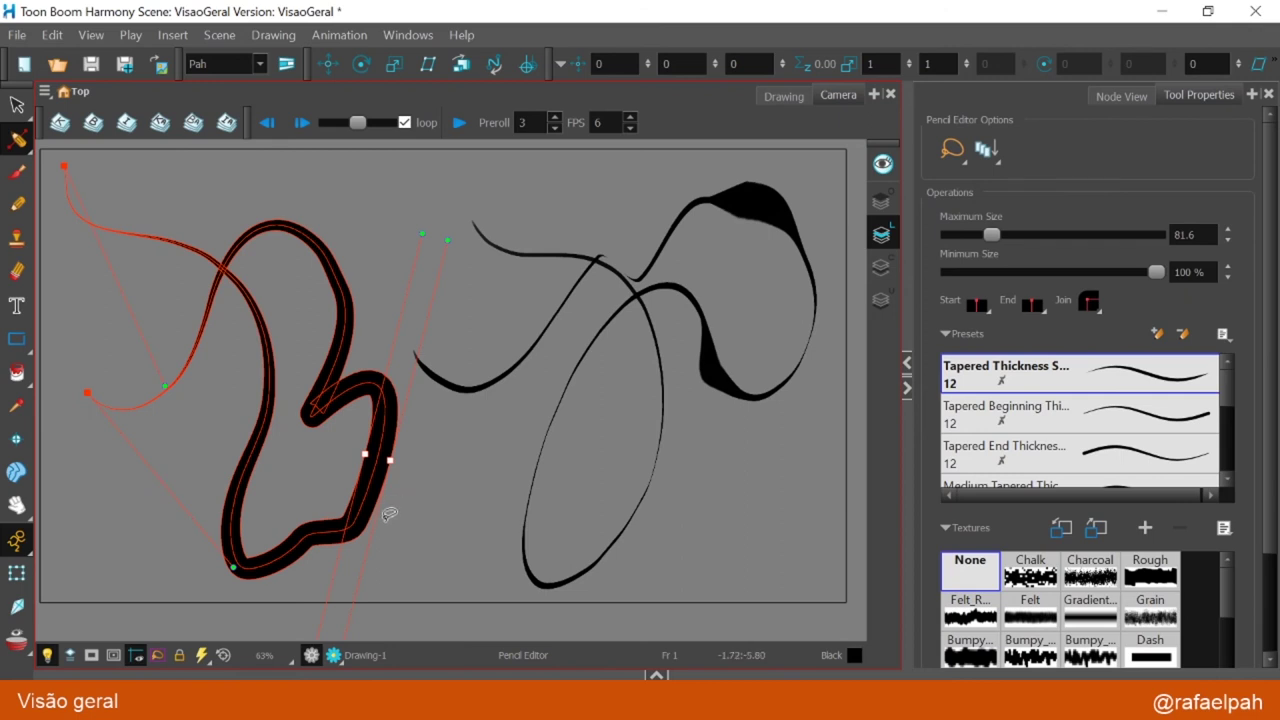
{"action": "mouse_move", "coordinate": [394, 472]}
{"action": "left_mouse_down"}
{"action": "mouse_move", "coordinate": [420, 477]}
{"action": "mouse_move", "coordinate": [386, 492]}
{"action": "mouse_move", "coordinate": [399, 463]}
{"action": "left_mouse_up"}
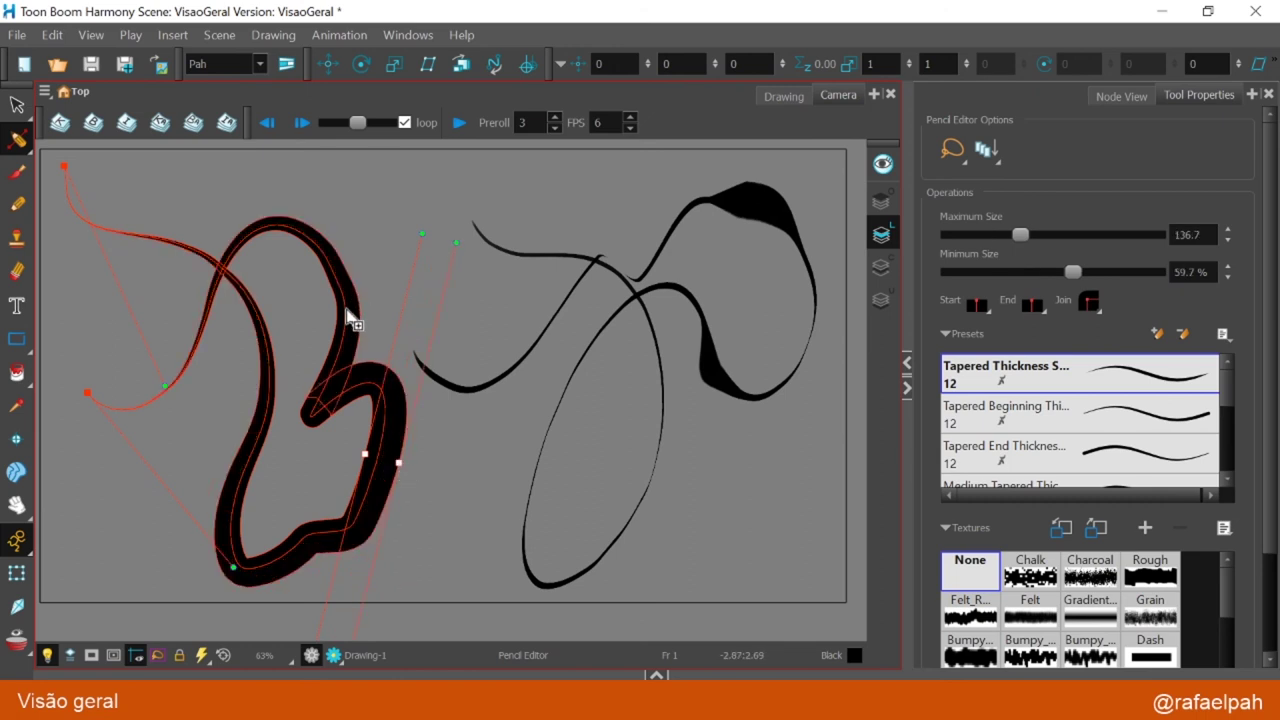
- Widen the pencil stroke's top arc and the section running down to its lower-left tail with the Pencil Editor
{"action": "left_click", "coordinate": [346, 314]}
{"action": "left_click", "coordinate": [359, 301]}
{"action": "mouse_move", "coordinate": [359, 301]}
{"action": "left_mouse_down"}
{"action": "mouse_move", "coordinate": [340, 298]}
{"action": "mouse_move", "coordinate": [320, 318]}
{"action": "mouse_move", "coordinate": [366, 301]}
{"action": "mouse_move", "coordinate": [339, 303]}
{"action": "left_mouse_up"}
{"action": "mouse_move", "coordinate": [257, 251]}
{"action": "left_mouse_down"}
{"action": "mouse_move", "coordinate": [263, 266]}
{"action": "mouse_move", "coordinate": [230, 228]}
{"action": "left_mouse_up"}
{"action": "mouse_move", "coordinate": [347, 258]}
{"action": "left_mouse_down"}
{"action": "mouse_move", "coordinate": [371, 251]}
{"action": "mouse_move", "coordinate": [377, 266]}
{"action": "mouse_move", "coordinate": [443, 194]}
{"action": "mouse_move", "coordinate": [335, 413]}
{"action": "mouse_move", "coordinate": [466, 425]}
{"action": "left_mouse_up"}
{"action": "left_click", "coordinate": [358, 302]}
{"action": "left_click", "coordinate": [401, 254]}
{"action": "left_click", "coordinate": [390, 338]}
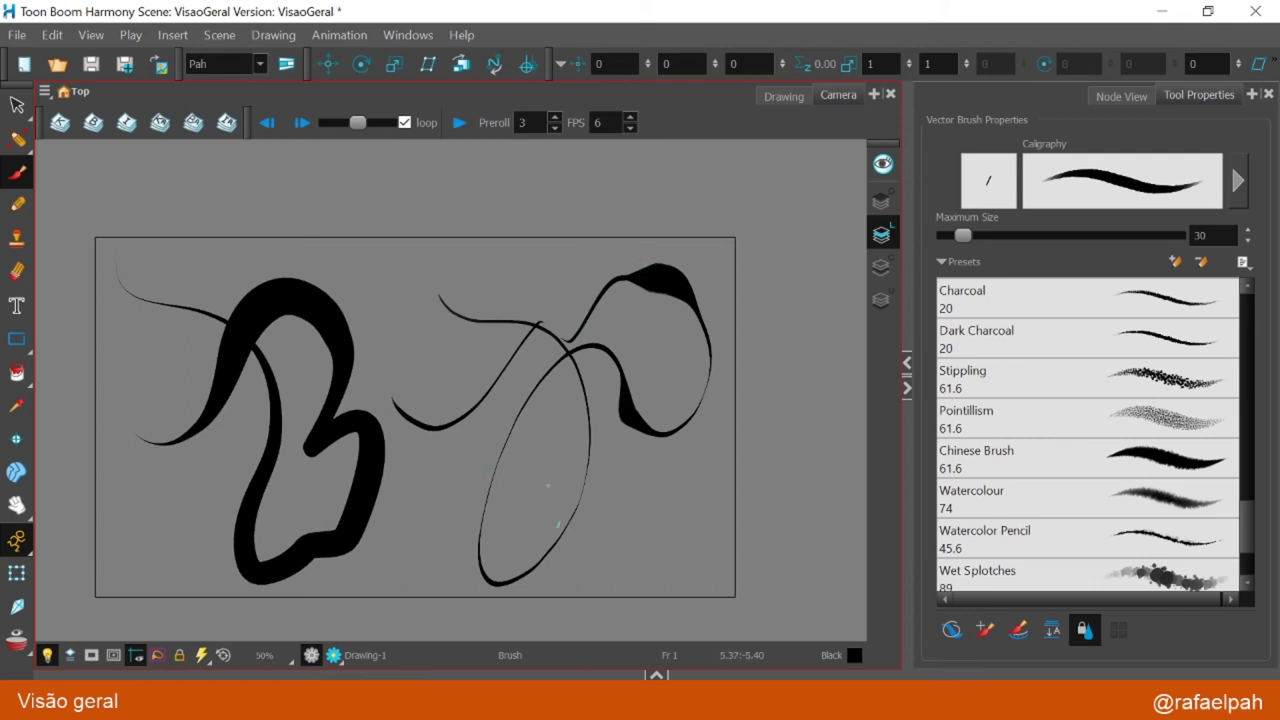
- Scribble a zigzag over the brush stroke with Solid Brush 2 at size 10, and show the pencil stroke's contour points
{"action": "mouse_move", "coordinate": [497, 298]}
{"action": "left_mouse_down"}
{"action": "mouse_move", "coordinate": [590, 290]}
{"action": "mouse_move", "coordinate": [612, 334]}
{"action": "mouse_move", "coordinate": [656, 352]}
{"action": "left_mouse_up"}
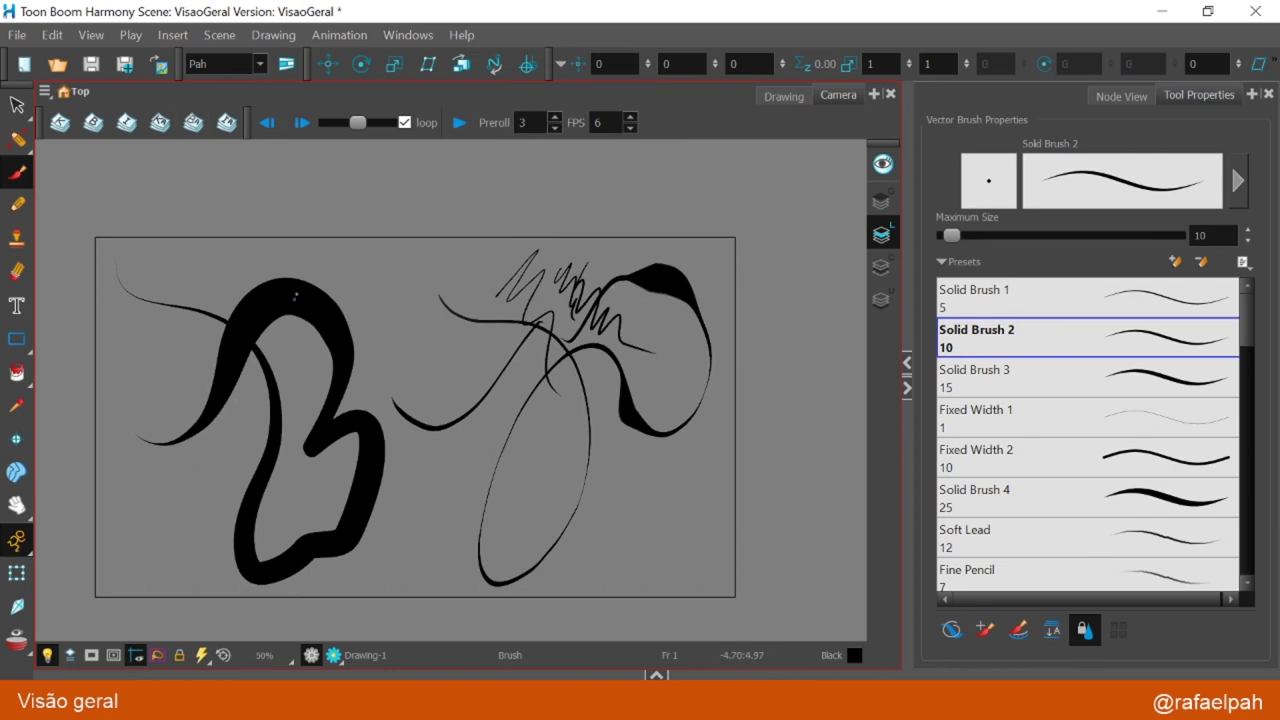
{"action": "left_click", "coordinate": [16, 138]}
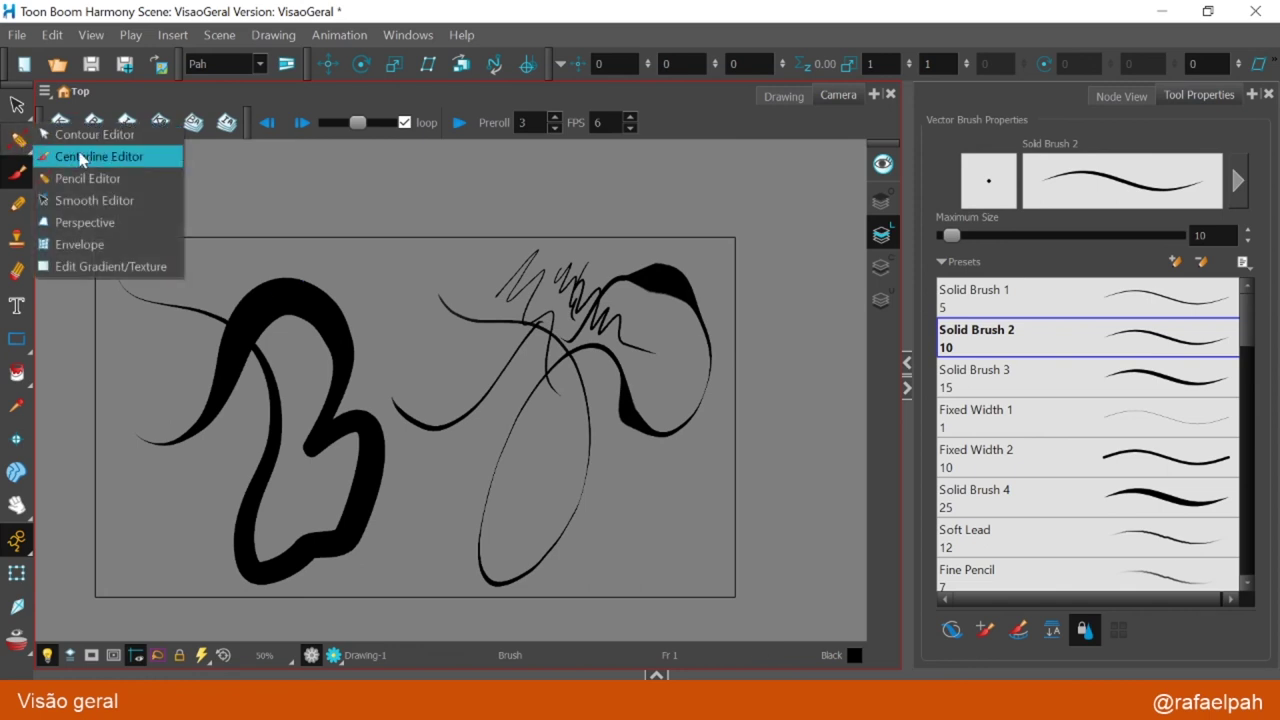
{"action": "left_click", "coordinate": [90, 152]}
{"action": "left_click", "coordinate": [338, 316]}
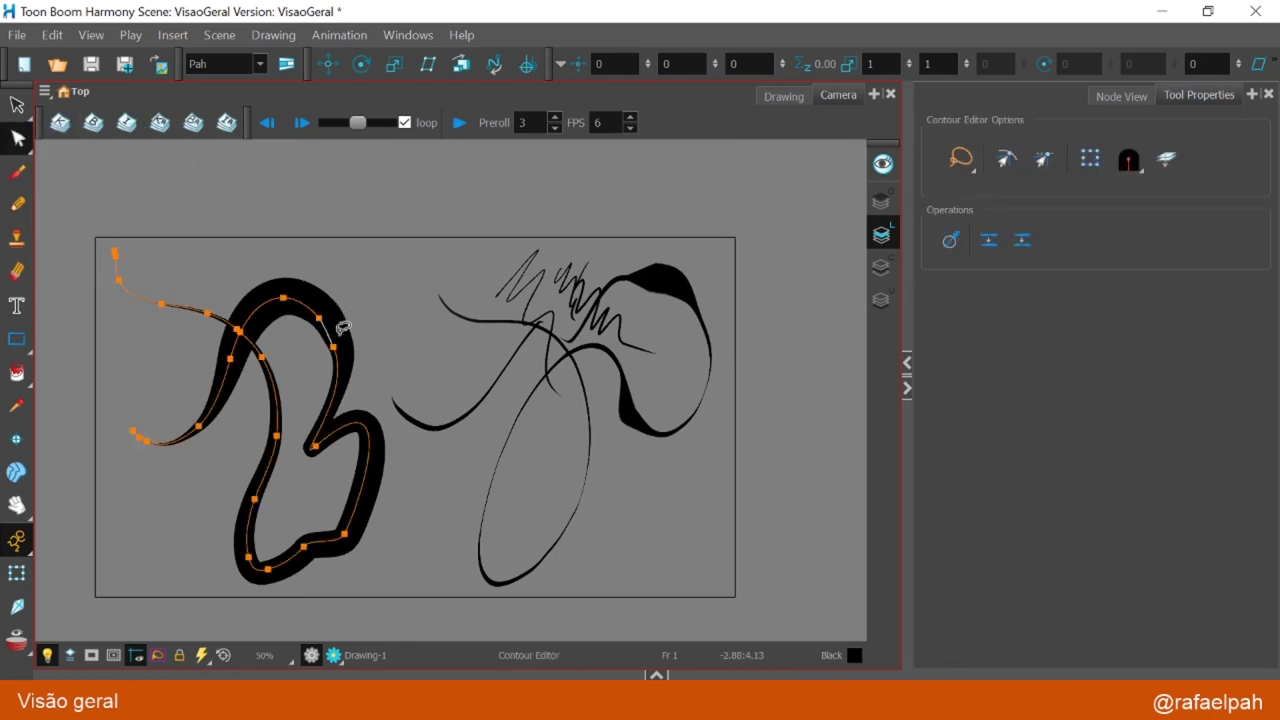
- Erase diagonal gaps through the brush stroke and the pencil stroke with the Eraser at size 60.8
{"action": "key", "text": "alt+e"}
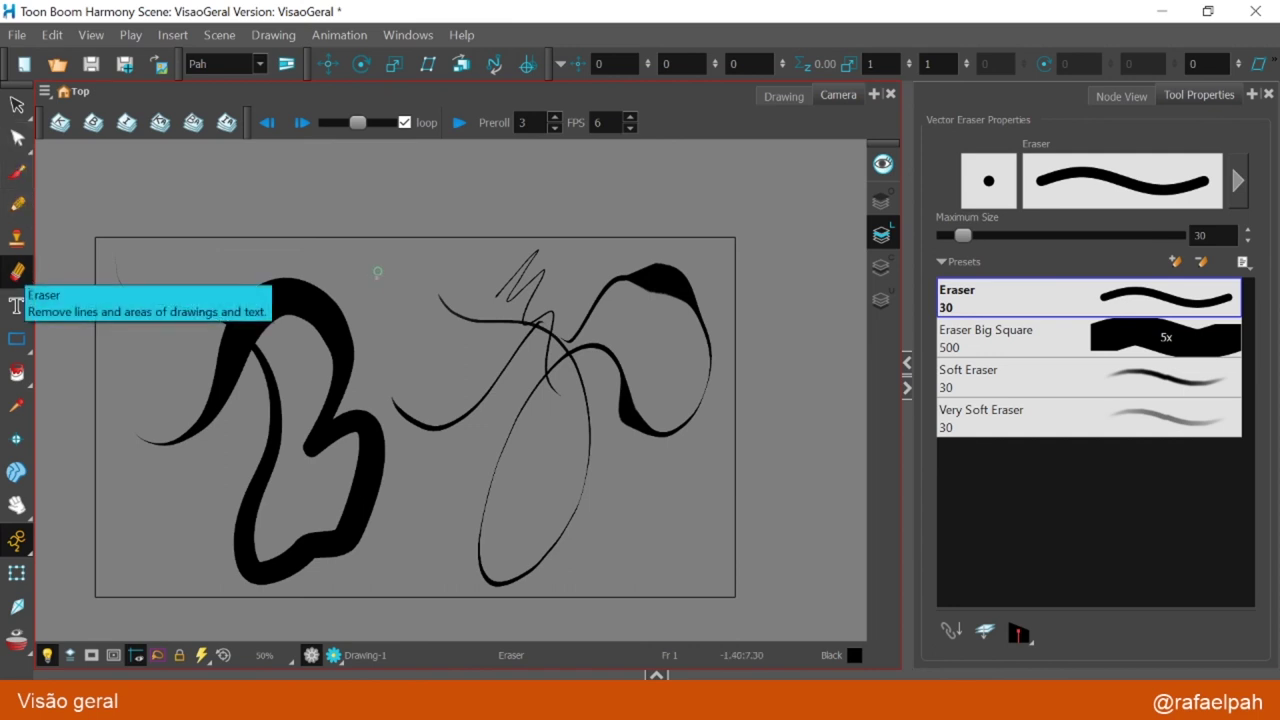
{"action": "left_click_drag", "start_coordinate": [374, 271], "coordinate": [537, 451]}
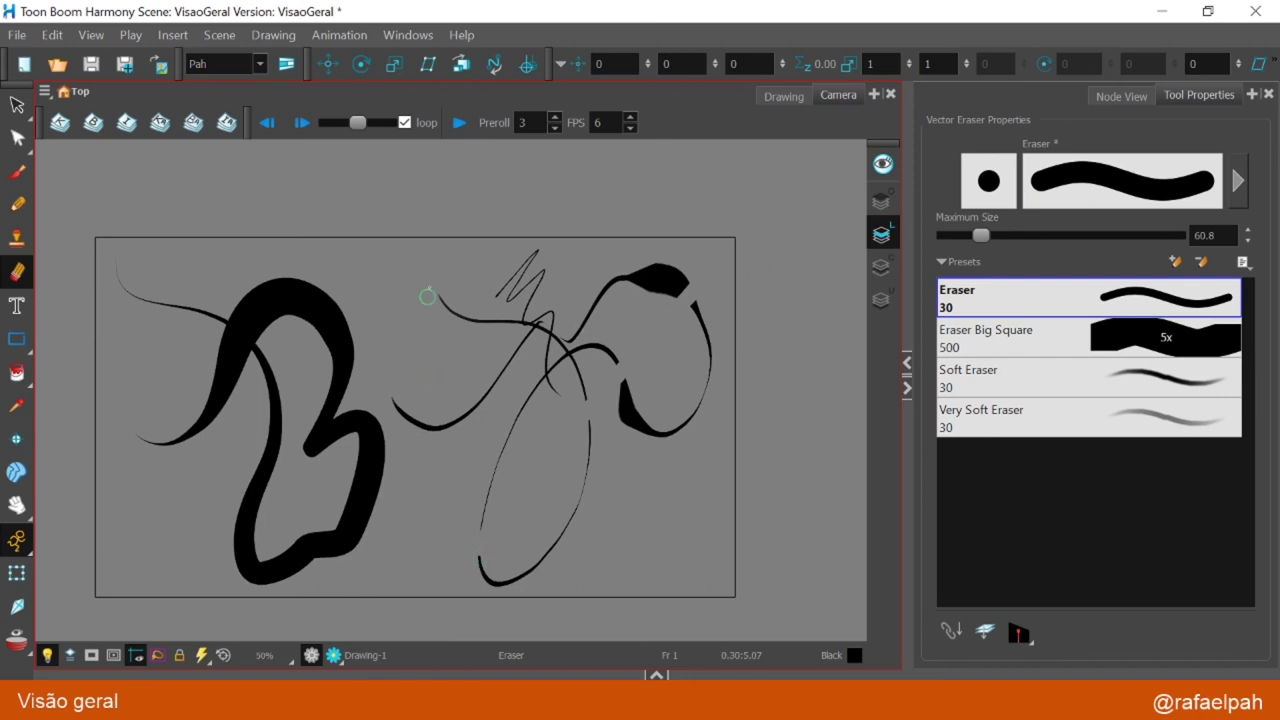
{"action": "mouse_move", "coordinate": [350, 330]}
{"action": "left_mouse_down"}
{"action": "mouse_move", "coordinate": [340, 365]}
{"action": "mouse_move", "coordinate": [205, 559]}
{"action": "left_mouse_up"}
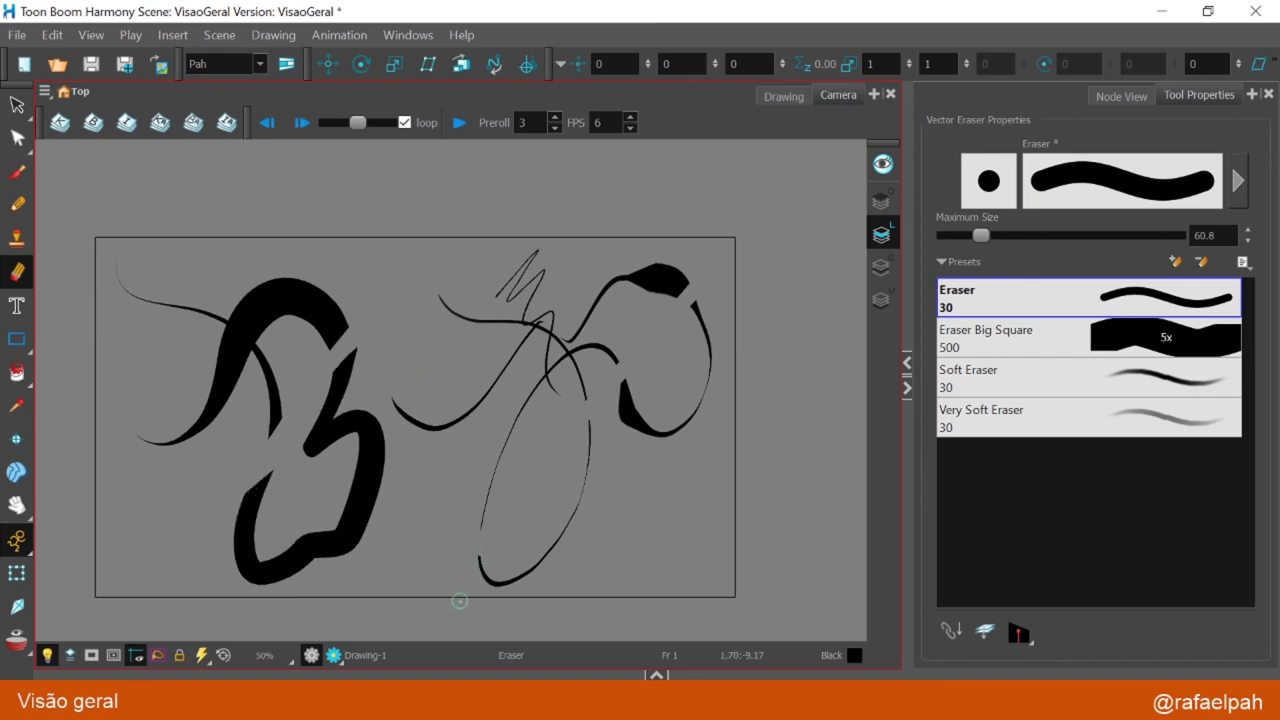
- Add the text "gfdghfdhs" in Arial, size 36, above the gap between the two strokes
{"action": "left_click", "coordinate": [17, 306]}
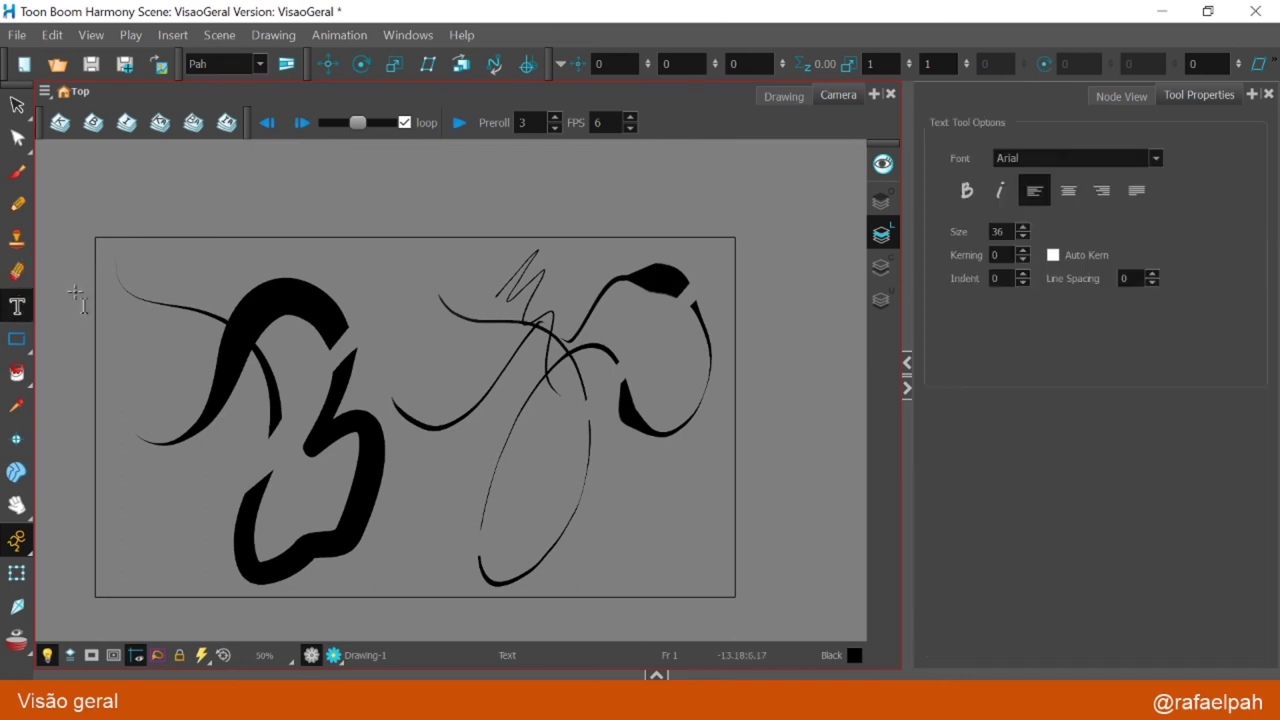
{"action": "left_click", "coordinate": [335, 266]}
{"action": "type", "text": "gfdghfdhs"}
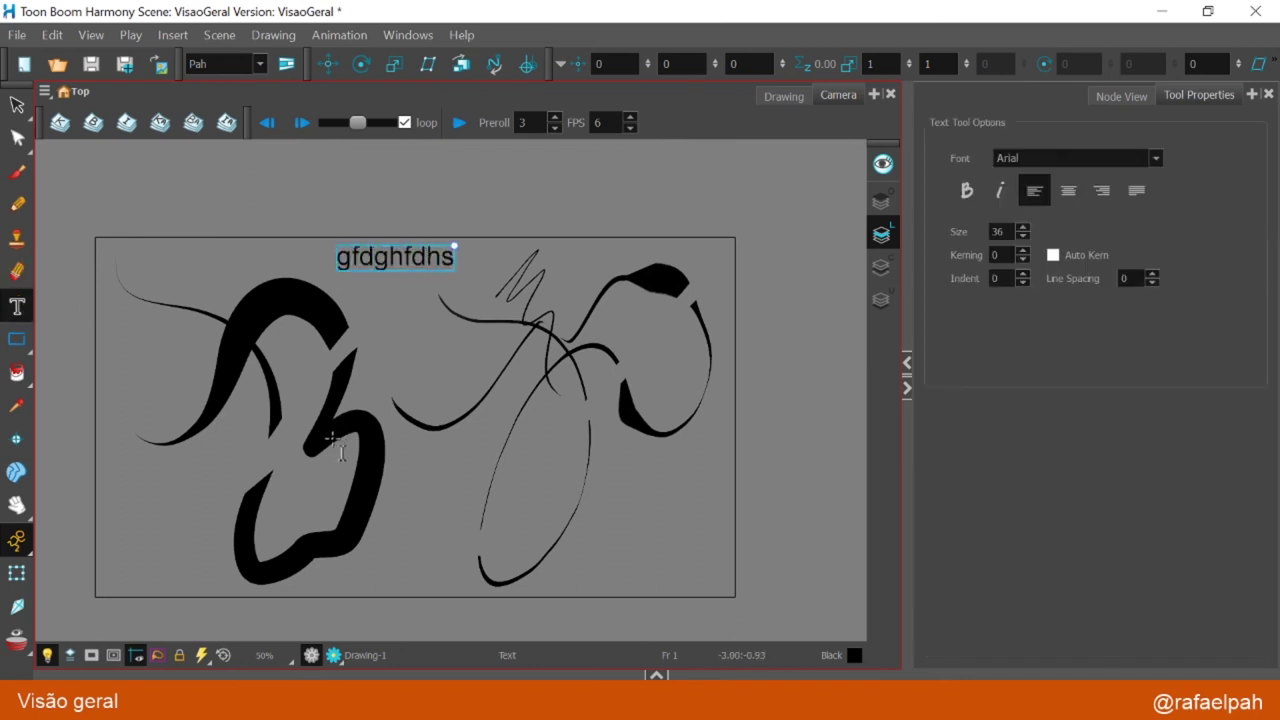
- Draw a rectangle over the pencil stroke's left tails using the Pencil 1 preset at size 31.2
{"action": "left_click", "coordinate": [17, 339]}
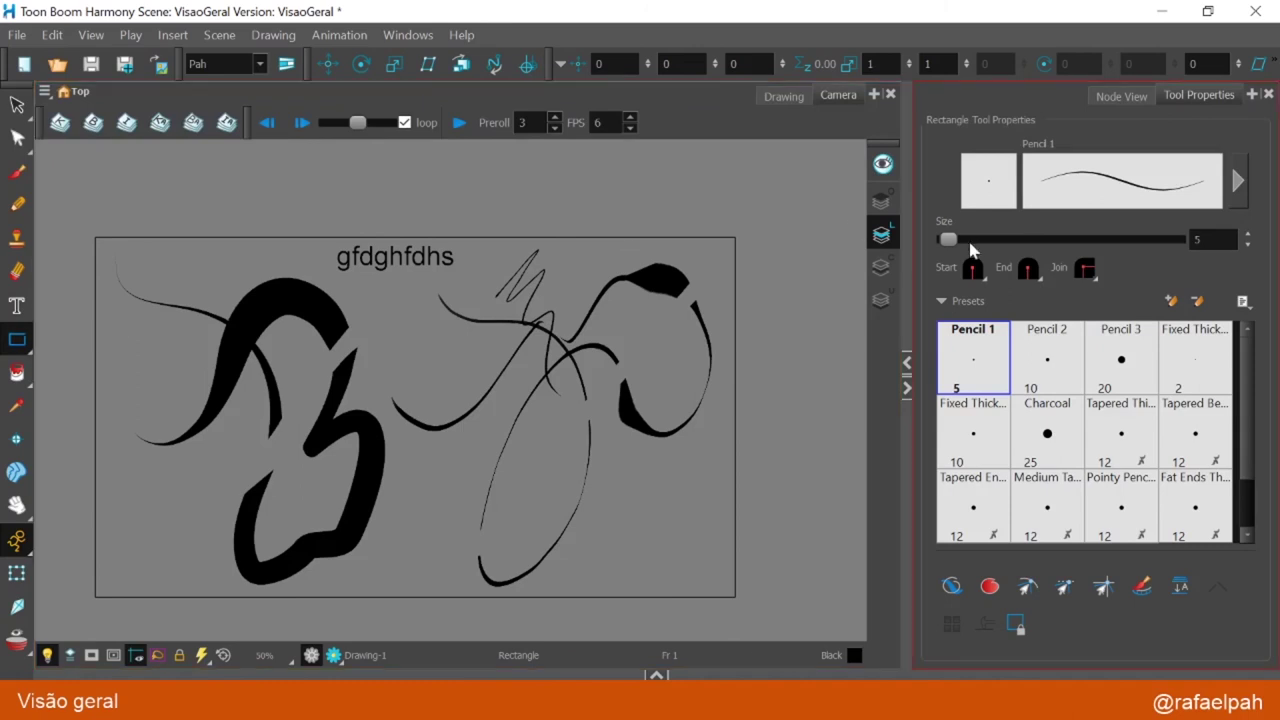
{"action": "left_click_drag", "start_coordinate": [950, 240], "coordinate": [964, 240]}
{"action": "mouse_move", "coordinate": [113, 330]}
{"action": "left_mouse_down"}
{"action": "mouse_move", "coordinate": [215, 411]}
{"action": "mouse_move", "coordinate": [251, 468]}
{"action": "mouse_move", "coordinate": [251, 425]}
{"action": "mouse_move", "coordinate": [291, 430]}
{"action": "left_mouse_up"}
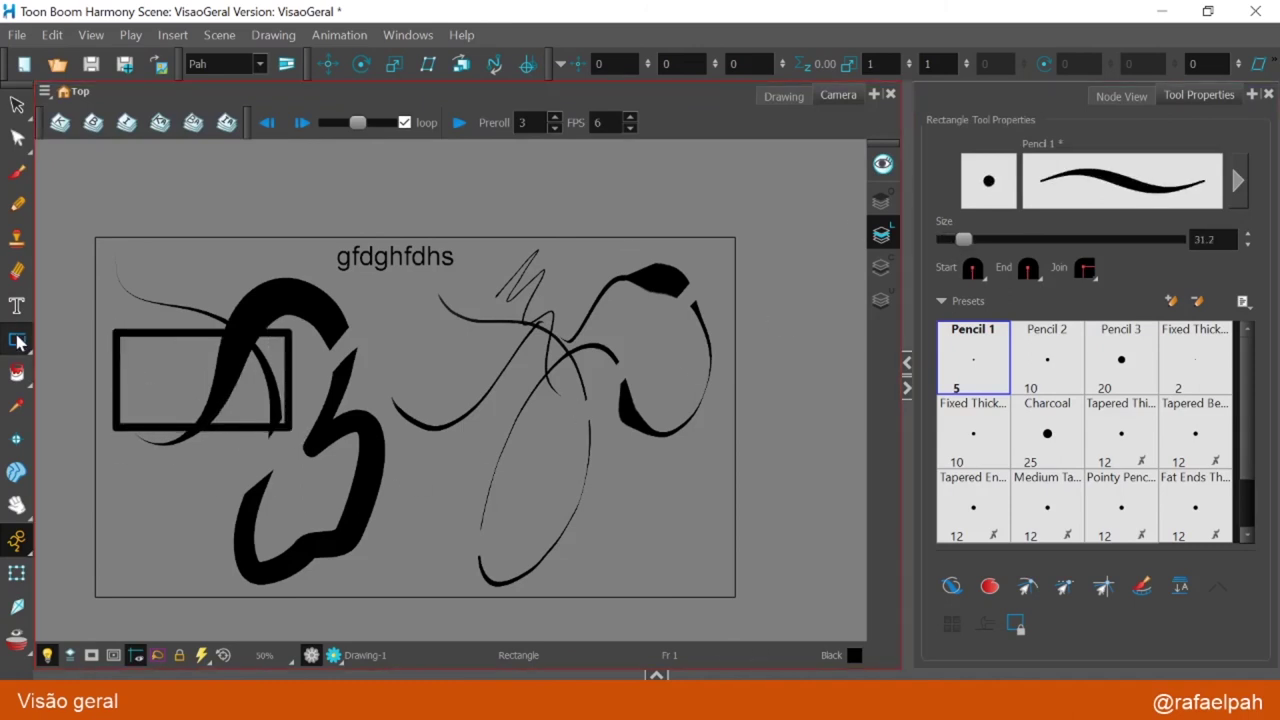
- Draw a tall ellipse overlapping the rectangle and two straight lines meeting in a peak above the text
{"action": "left_click_drag", "start_coordinate": [17, 339], "coordinate": [40, 352]}
{"action": "left_click_drag", "start_coordinate": [158, 256], "coordinate": [212, 388]}
{"action": "mouse_move", "coordinate": [17, 339]}
{"action": "left_mouse_down"}
{"action": "mouse_move", "coordinate": [104, 356]}
{"action": "mouse_move", "coordinate": [97, 384]}
{"action": "left_mouse_up"}
{"action": "mouse_move", "coordinate": [226, 262]}
{"action": "left_mouse_down"}
{"action": "mouse_move", "coordinate": [408, 168]}
{"action": "mouse_move", "coordinate": [565, 267]}
{"action": "left_mouse_up"}
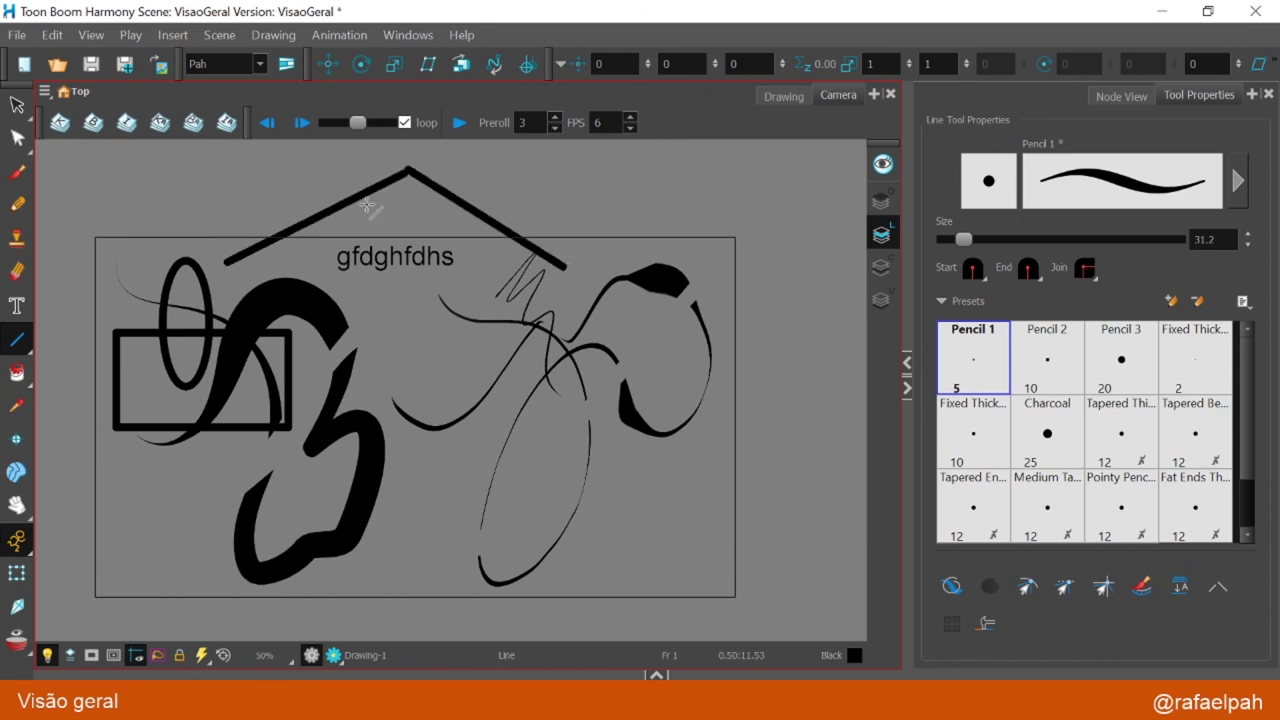
- Draw a five-point curved polyline from below the pencil stroke, winding up through the brush stroke and arching over beyond the camera frame
{"action": "left_click_drag", "start_coordinate": [22, 346], "coordinate": [81, 396]}
{"action": "left_click", "coordinate": [375, 574]}
{"action": "left_click_drag", "start_coordinate": [456, 463], "coordinate": [492, 484]}
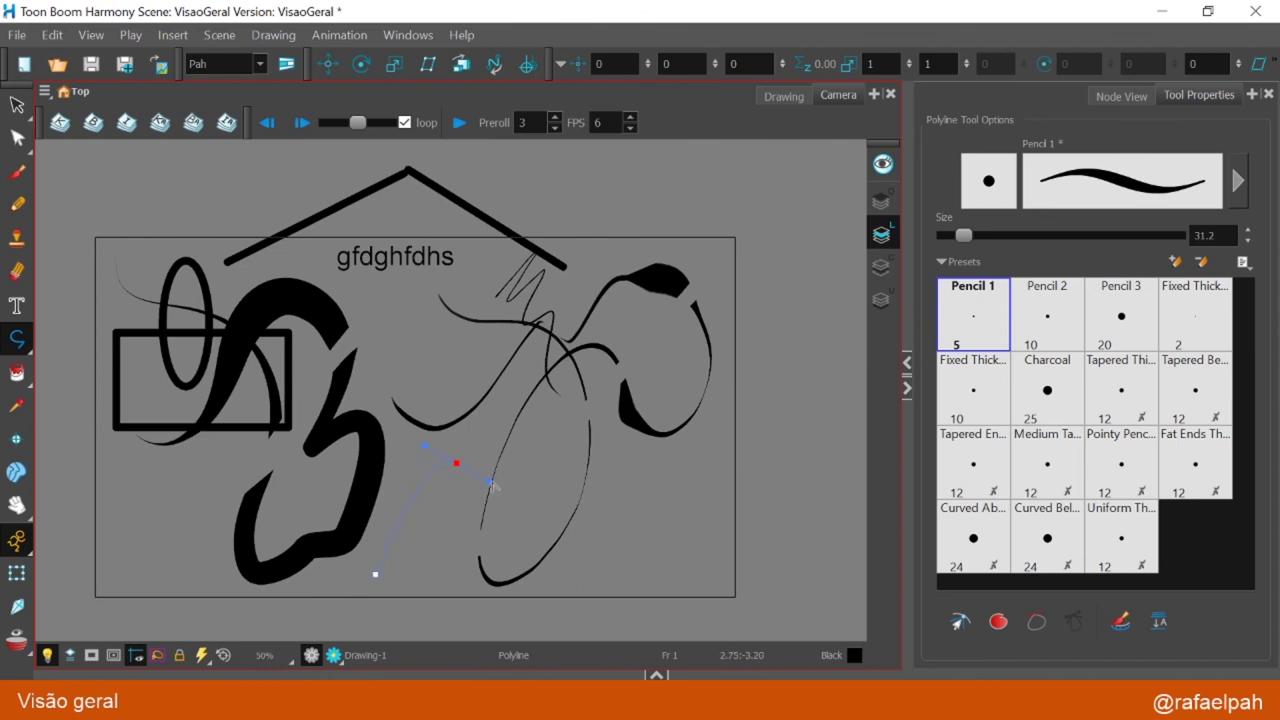
{"action": "mouse_move", "coordinate": [418, 388]}
{"action": "left_mouse_down"}
{"action": "mouse_move", "coordinate": [516, 362]}
{"action": "mouse_move", "coordinate": [541, 480]}
{"action": "left_mouse_up"}
{"action": "left_click_drag", "start_coordinate": [610, 431], "coordinate": [601, 302]}
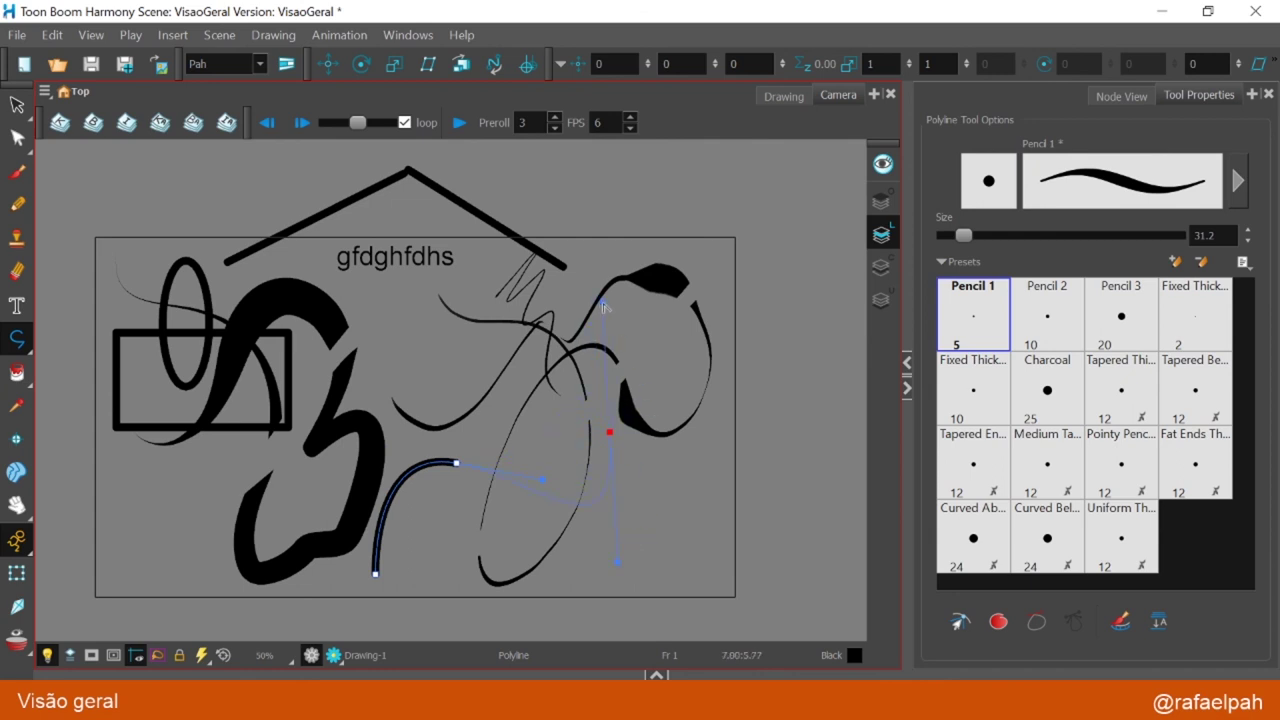
{"action": "left_click_drag", "start_coordinate": [660, 478], "coordinate": [624, 340]}
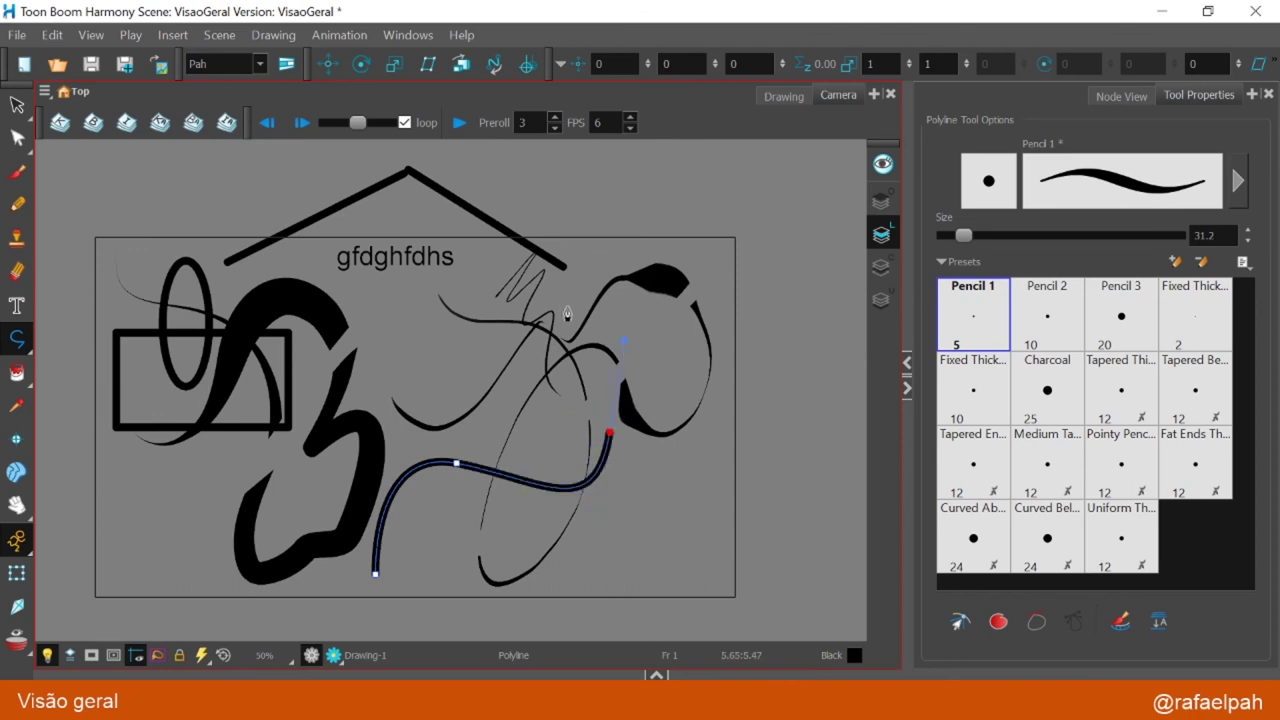
{"action": "left_click_drag", "start_coordinate": [568, 306], "coordinate": [573, 264]}
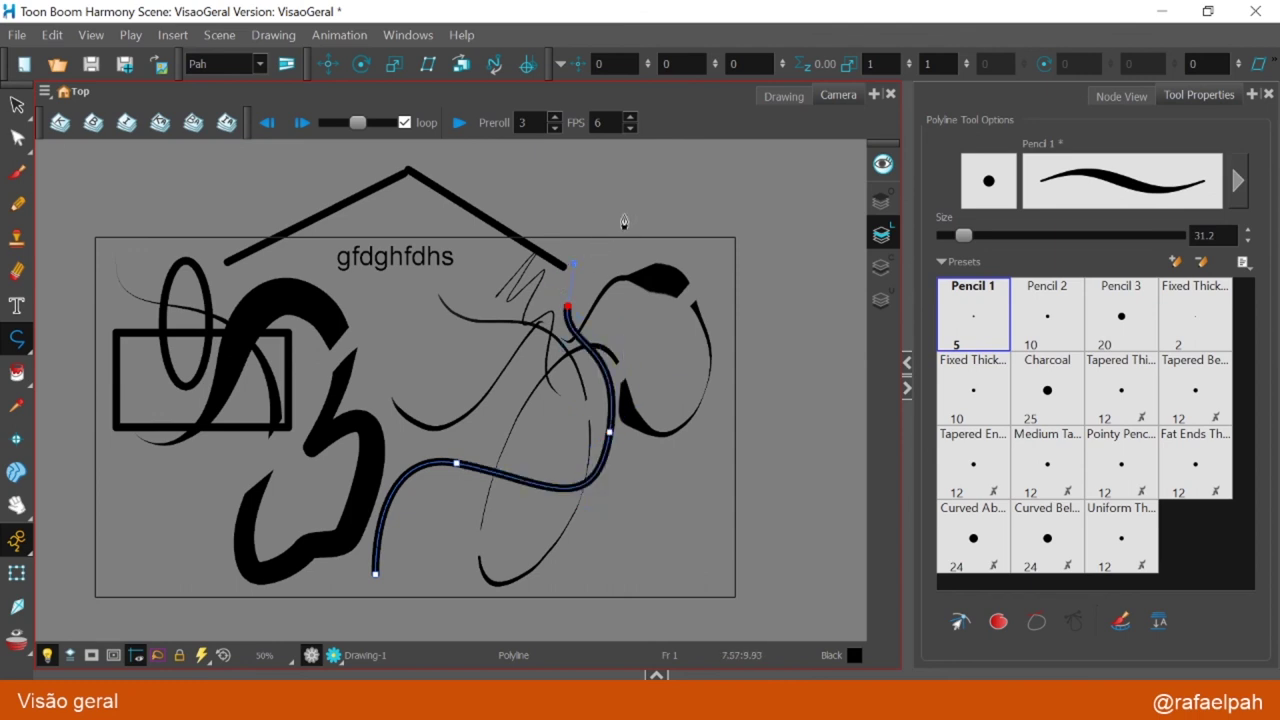
{"action": "mouse_move", "coordinate": [781, 487]}
{"action": "left_mouse_down"}
{"action": "mouse_move", "coordinate": [829, 668]}
{"action": "mouse_move", "coordinate": [836, 656]}
{"action": "left_mouse_up"}
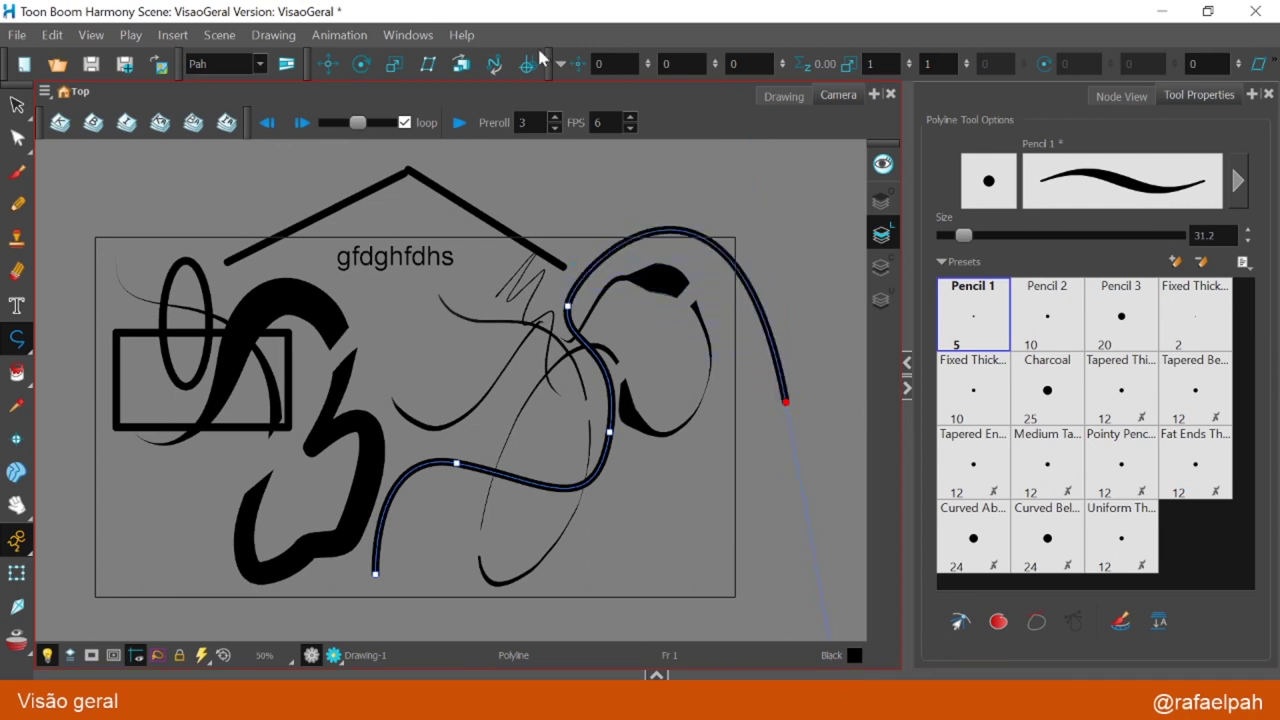
- Raise the polyline's upper arch by extending its point's Bezier handle, and bulge the bend below it outward with the Contour Editor
{"action": "left_click", "coordinate": [17, 139]}
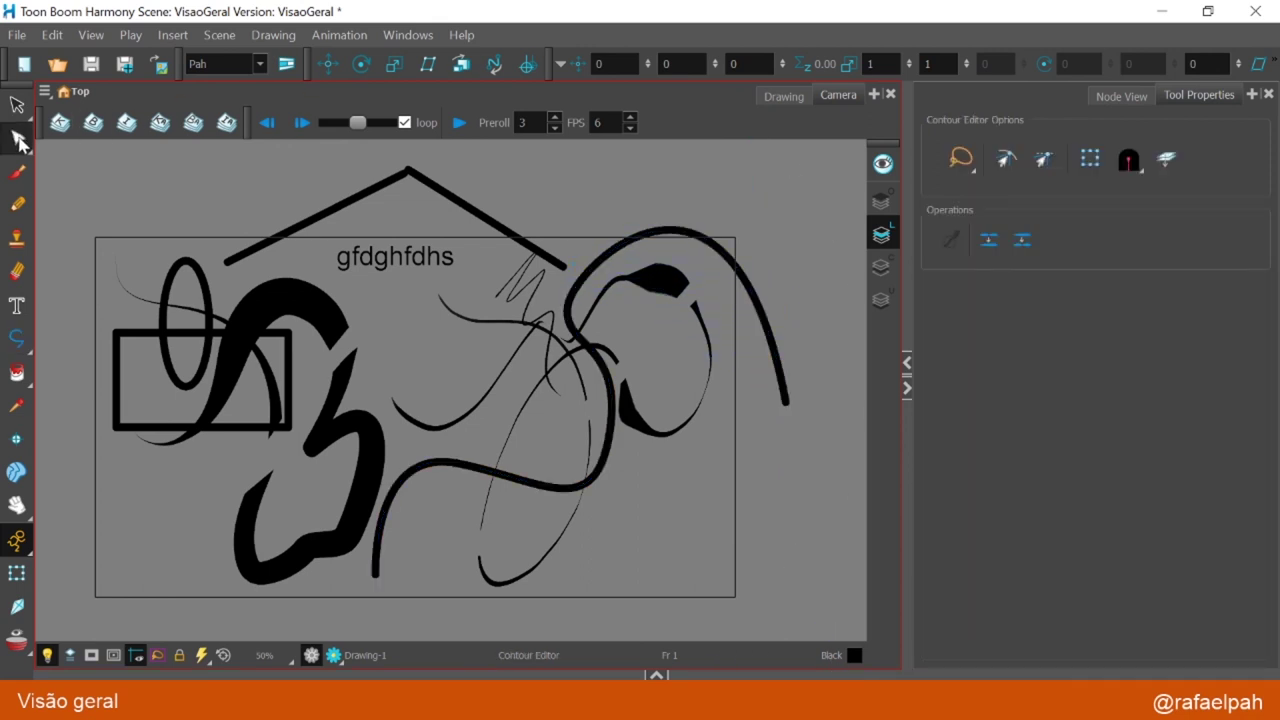
{"action": "left_click", "coordinate": [486, 463]}
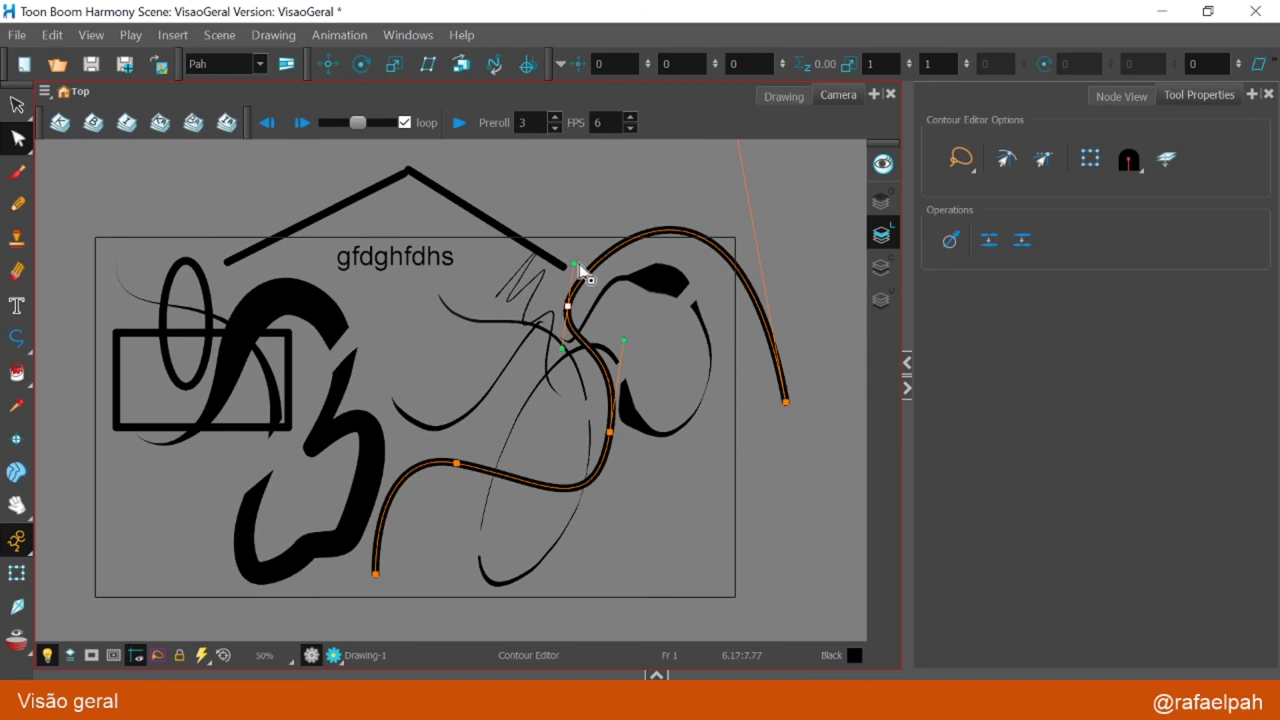
{"action": "mouse_move", "coordinate": [573, 264]}
{"action": "left_mouse_down"}
{"action": "mouse_move", "coordinate": [573, 180]}
{"action": "mouse_move", "coordinate": [564, 189]}
{"action": "left_mouse_up"}
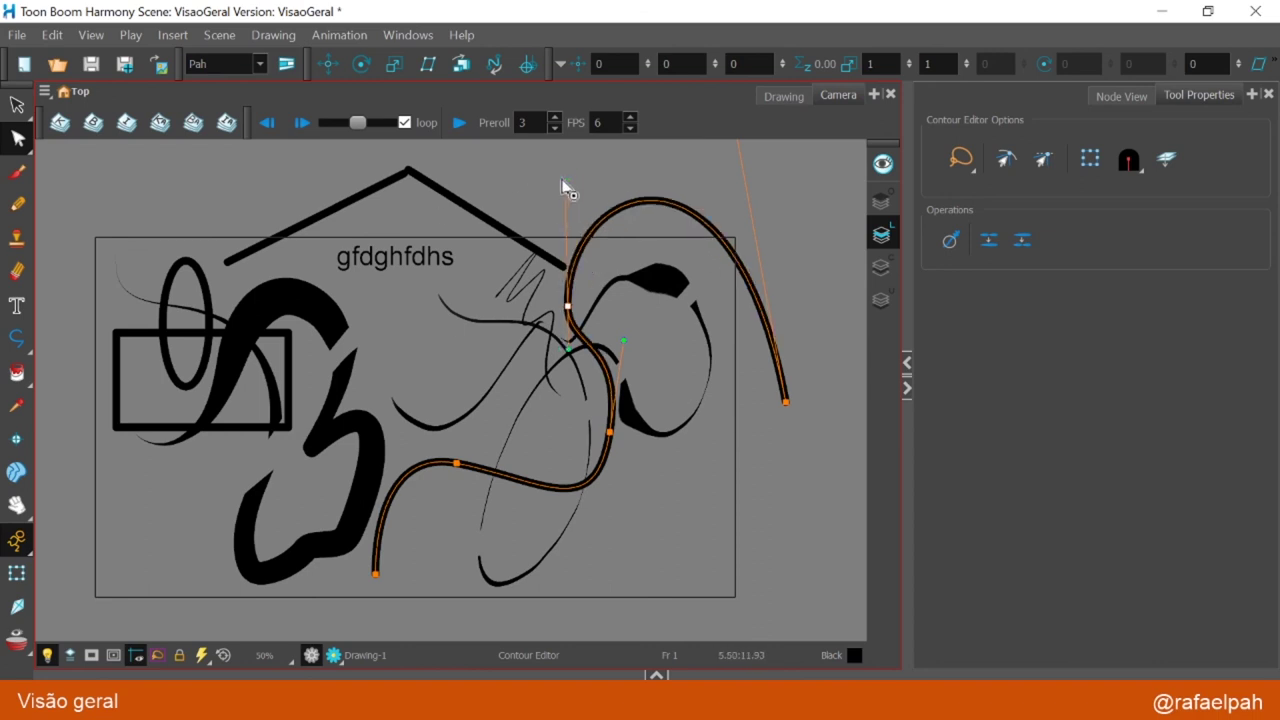
{"action": "key", "text": "Escape"}
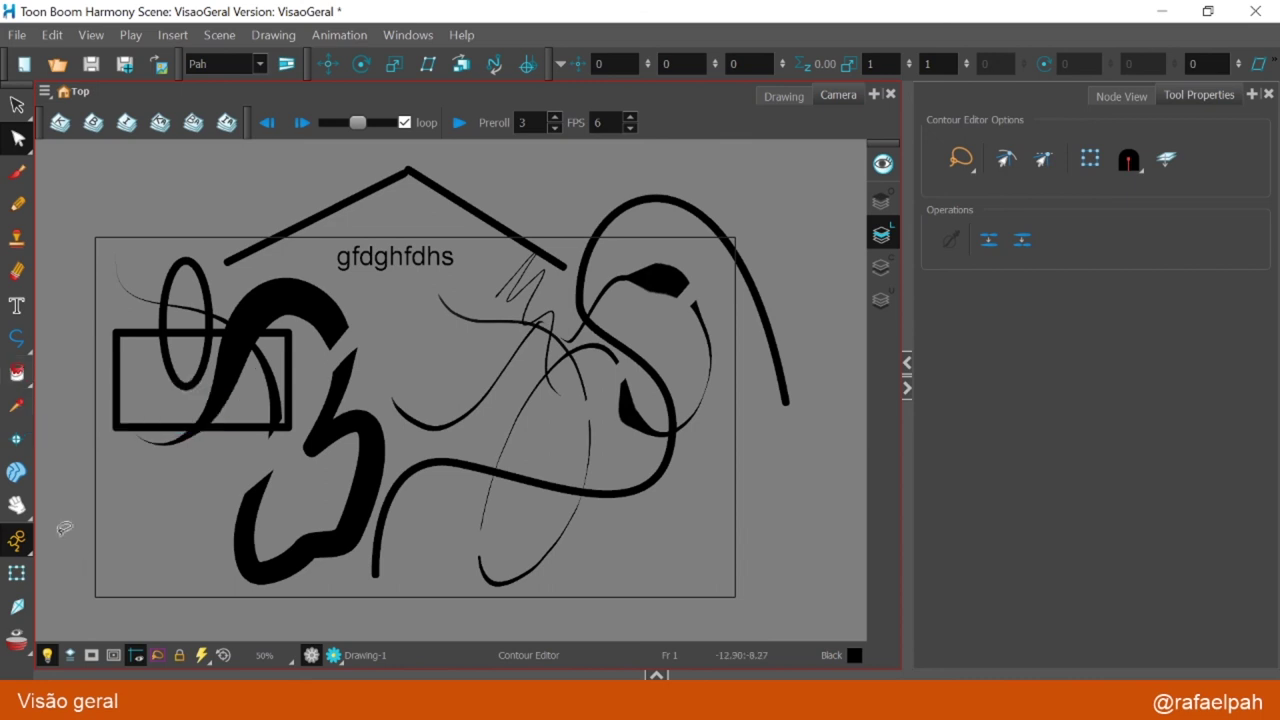
- Fill the enclosed areas in the rectangle's right part and the ellipse's lower part with black using the Paint tool
{"action": "left_click", "coordinate": [18, 372]}
{"action": "left_click", "coordinate": [262, 398]}
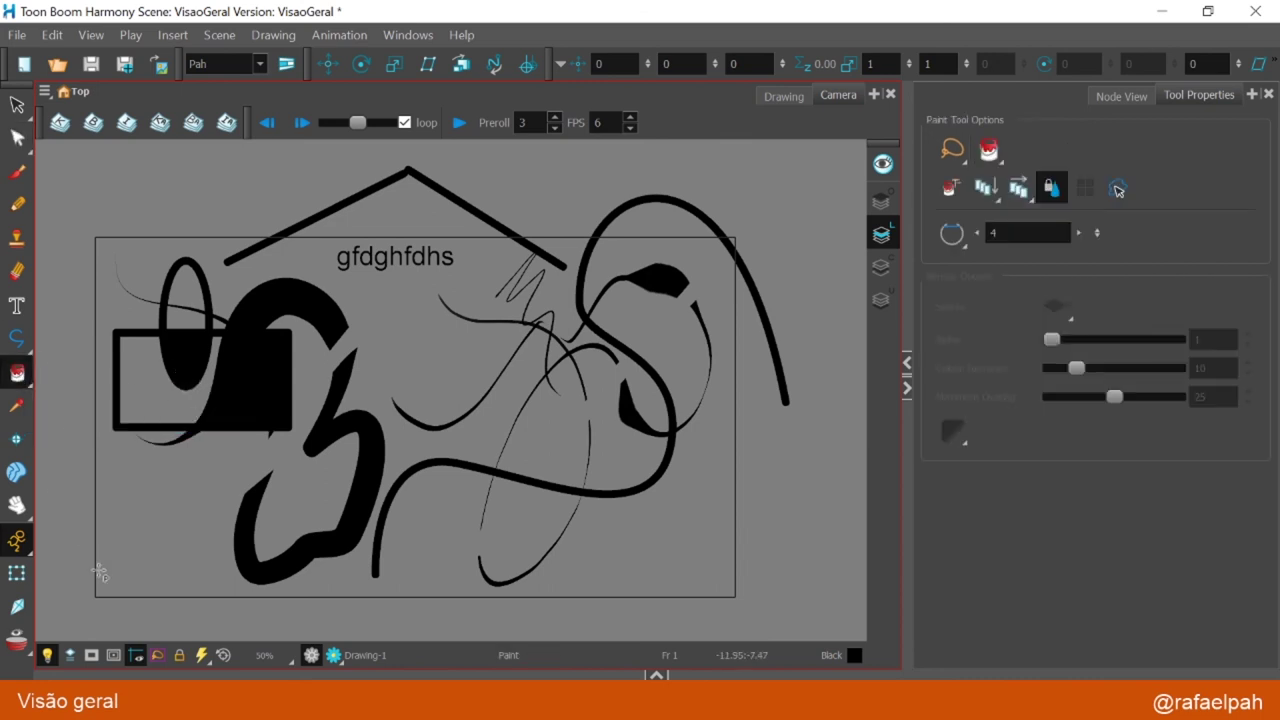